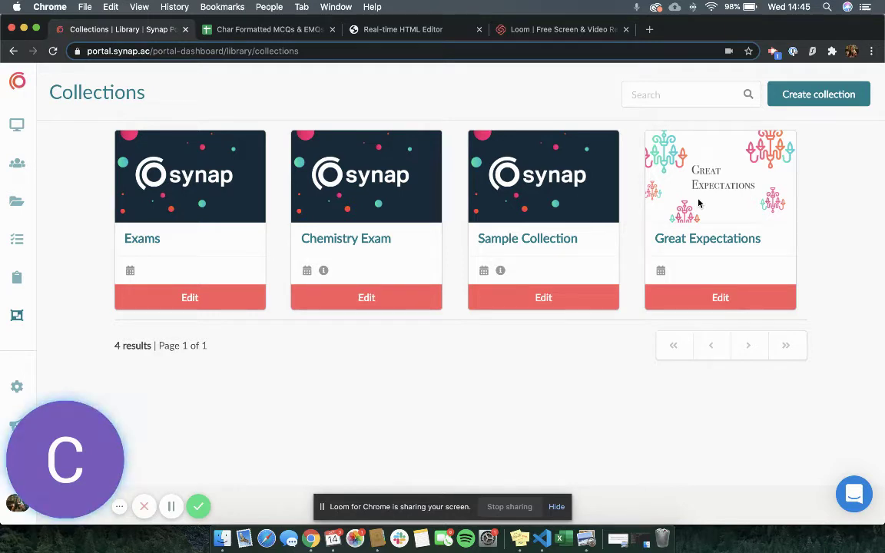
Open the Great Expectations collection for editing and add an item whose content is a new quiz.
{"action": "left_click", "coordinate": [695, 299]}
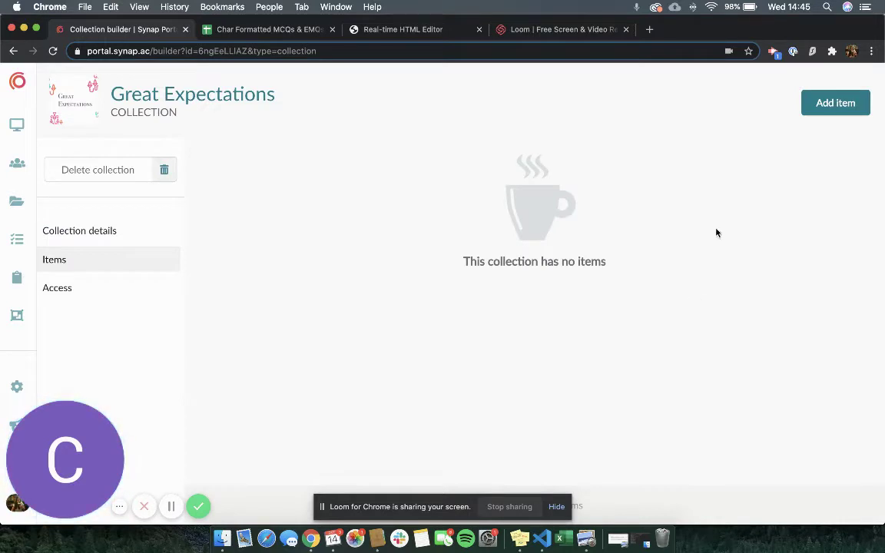
{"action": "left_click", "coordinate": [826, 111]}
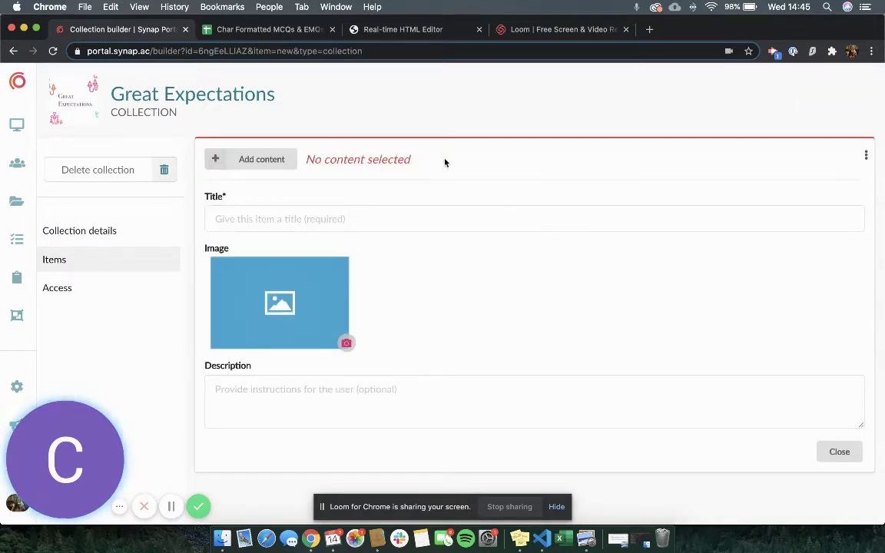
{"action": "left_click", "coordinate": [254, 160]}
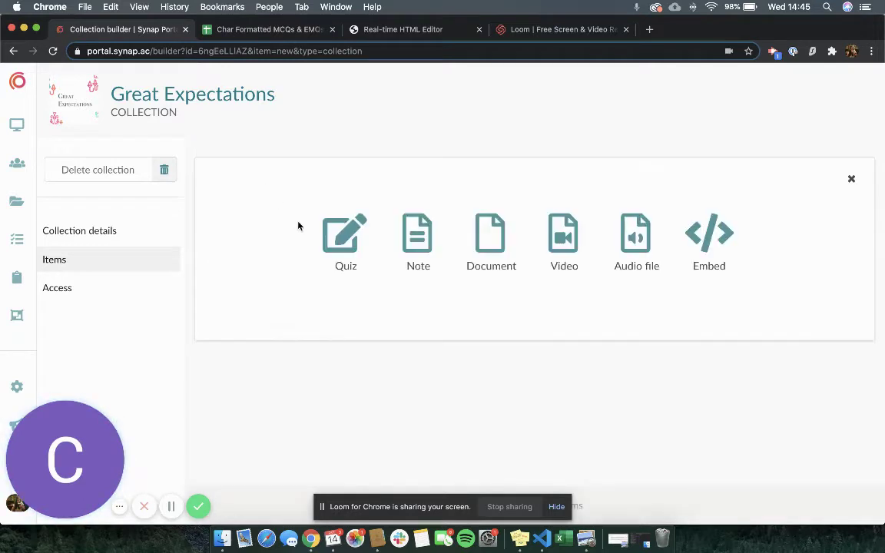
{"action": "left_click", "coordinate": [346, 239]}
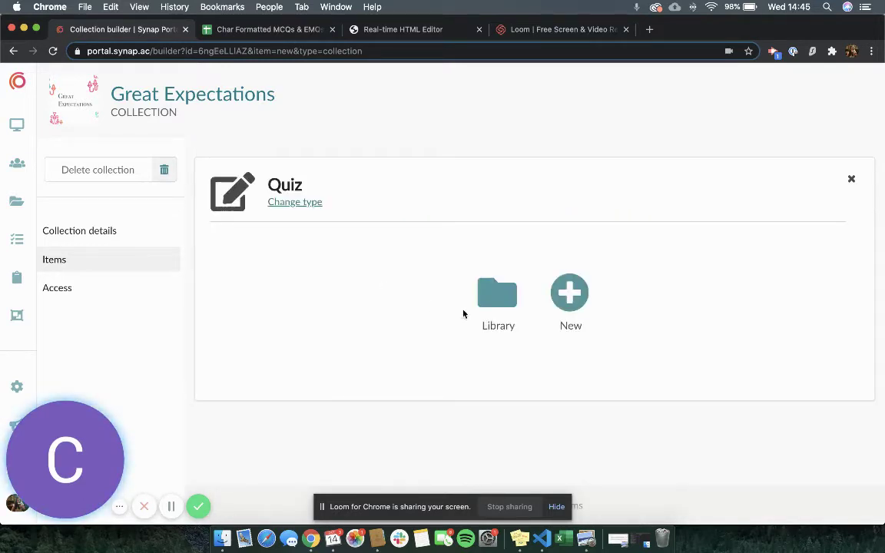
{"action": "left_click", "coordinate": [581, 304]}
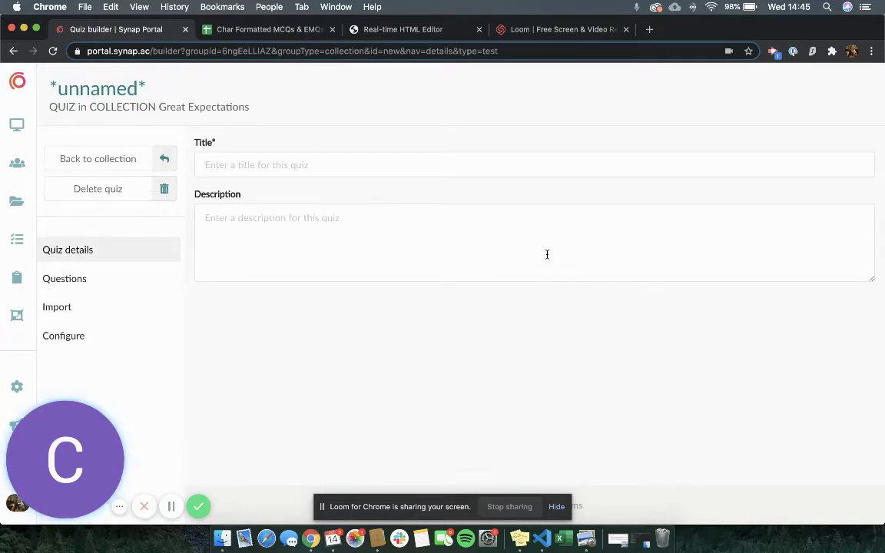
Title the quiz "Great Expectations Comprehension Exam" and save it.
{"action": "left_click", "coordinate": [404, 163]}
{"action": "type", "text": "Great"}
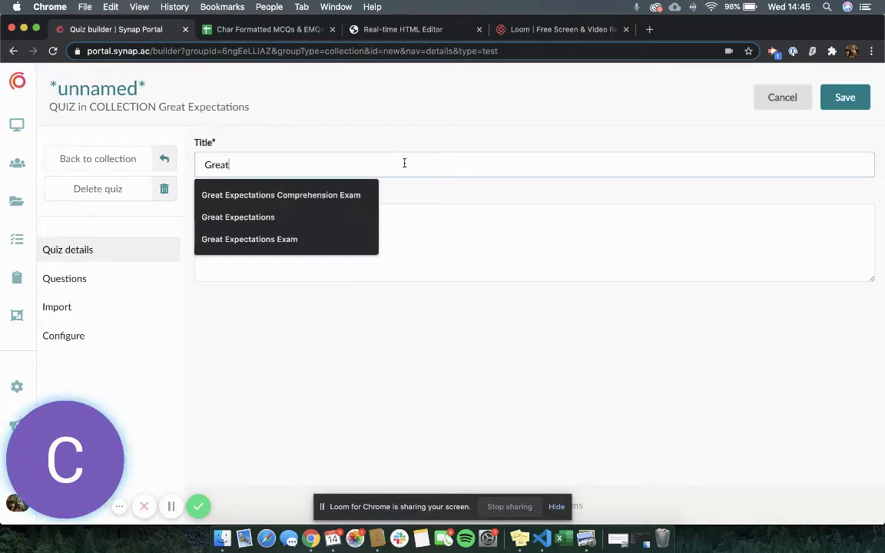
{"action": "key", "text": "Down"}
{"action": "key", "text": "Return"}
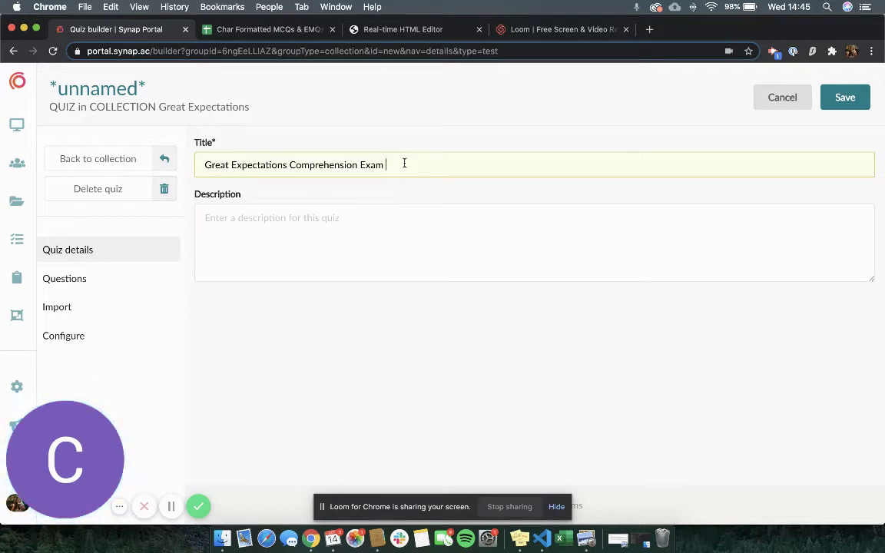
{"action": "left_click", "coordinate": [826, 100]}
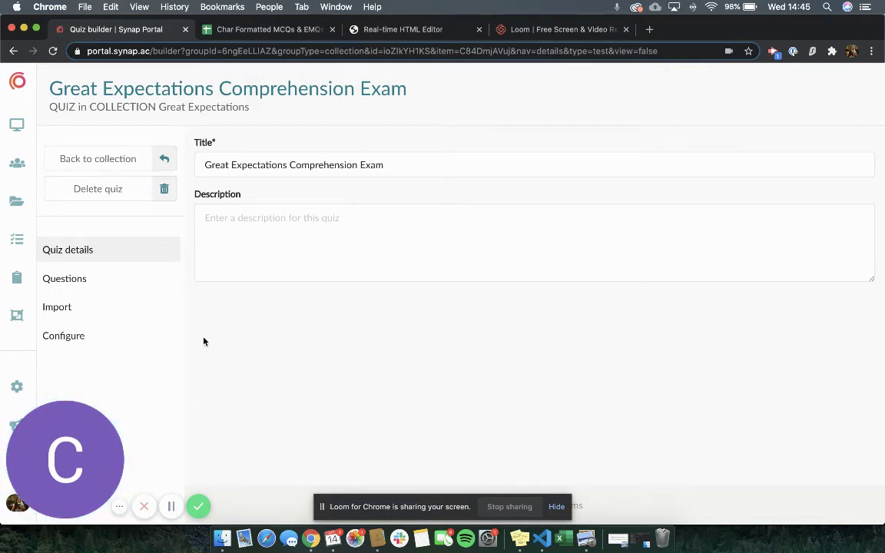
Enable and save EMQ Groups in the quiz's configuration, and open the import for EMQ groups.
{"action": "left_click", "coordinate": [83, 338]}
{"action": "scroll", "coordinate": [336, 376], "scroll_direction": "down", "scroll_amount": 1}
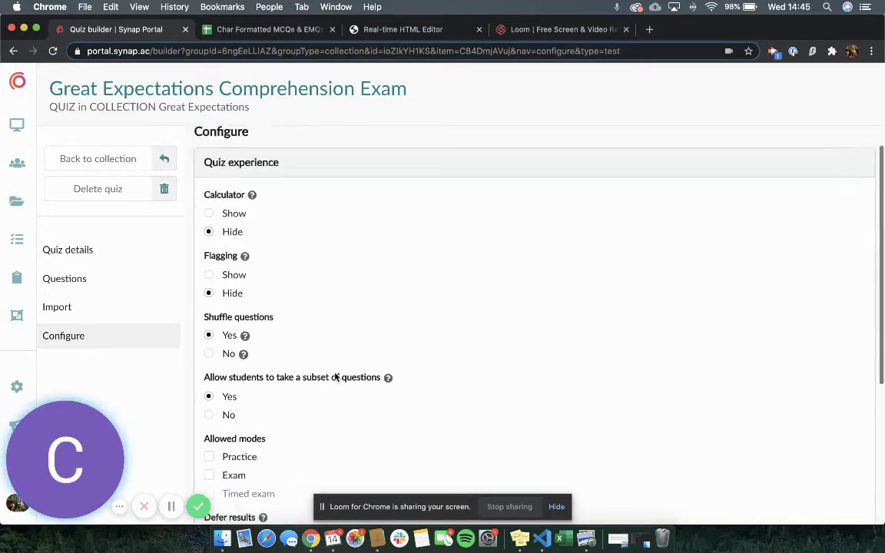
{"action": "scroll", "coordinate": [336, 376], "scroll_direction": "down", "scroll_amount": 5}
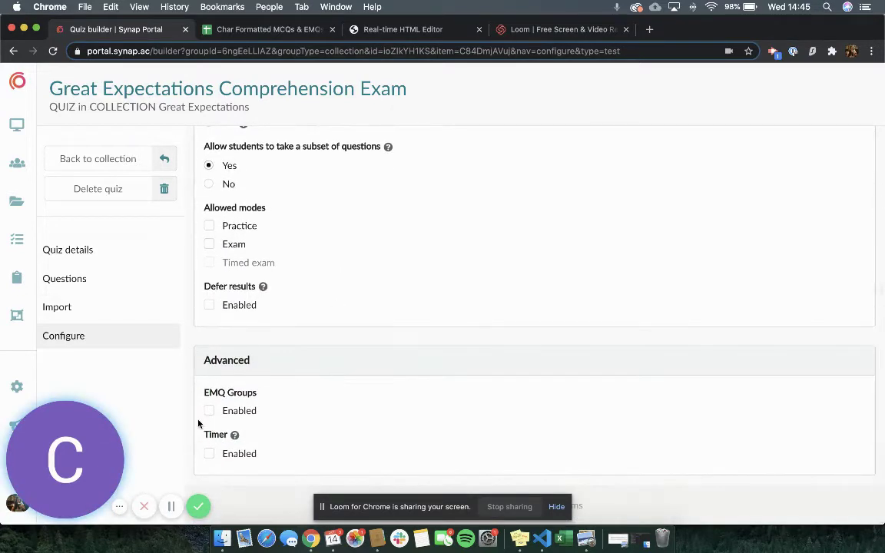
{"action": "left_click", "coordinate": [209, 411]}
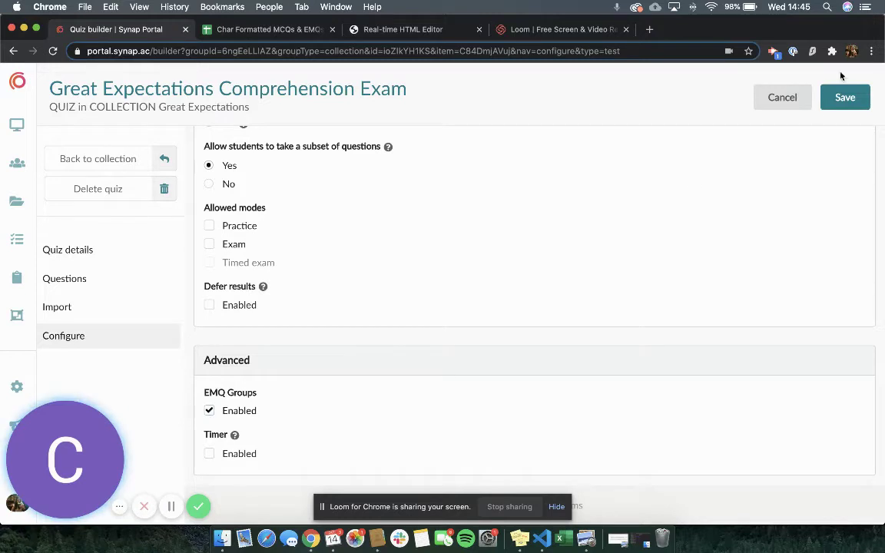
{"action": "left_click", "coordinate": [837, 97]}
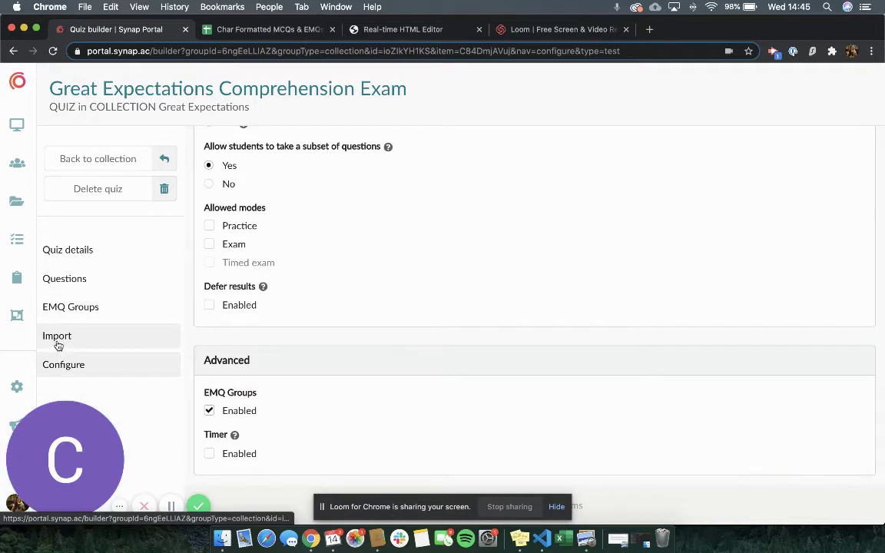
{"action": "left_click", "coordinate": [58, 338]}
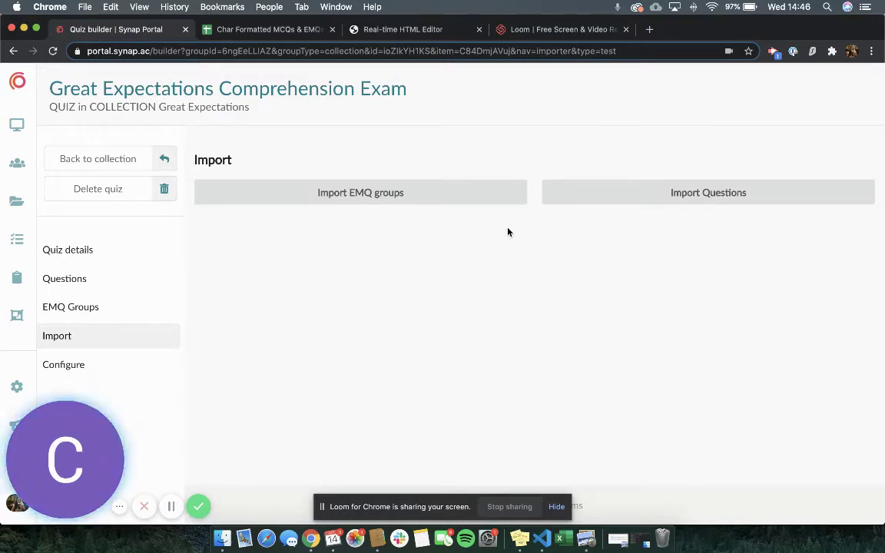
{"action": "left_click", "coordinate": [449, 205]}
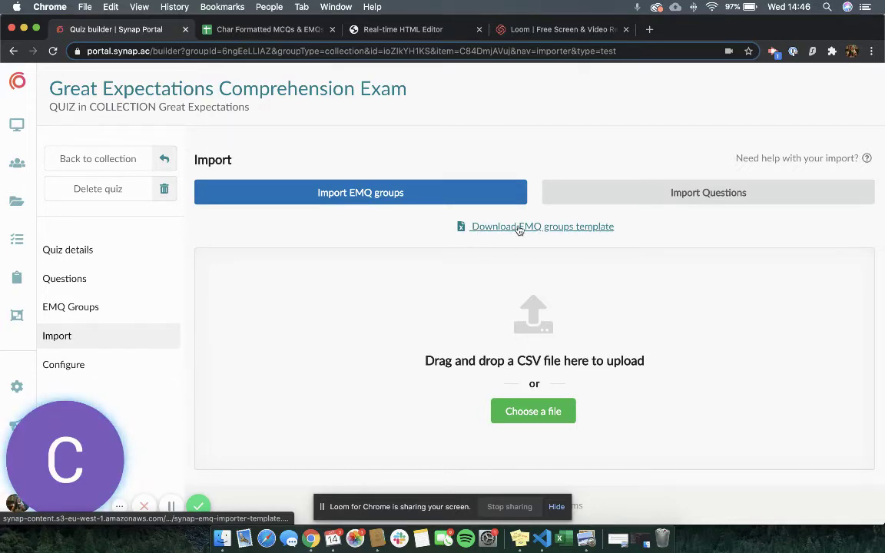
Switch to the Char Formatted MCQs & EMQs for Demo spreadsheet and examine its header row and External ID column.
{"action": "left_click", "coordinate": [250, 30]}
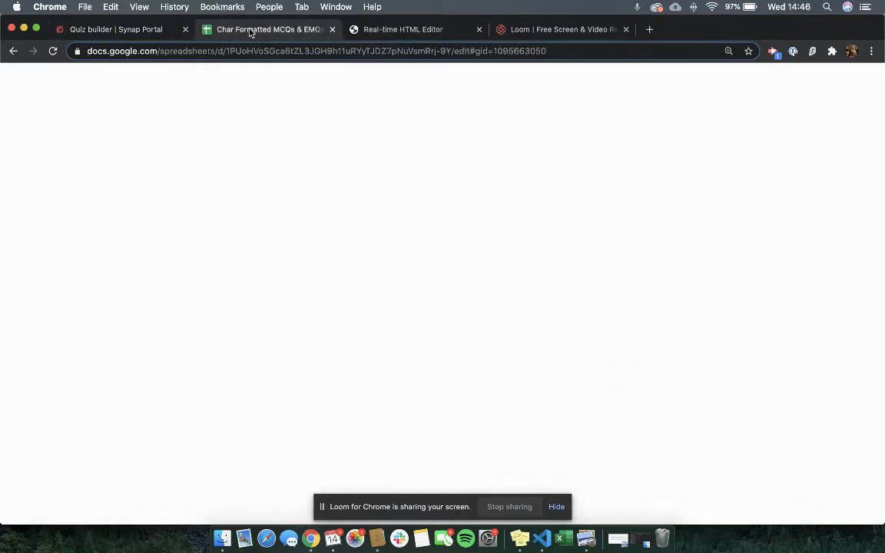
{"action": "left_click", "coordinate": [13, 176]}
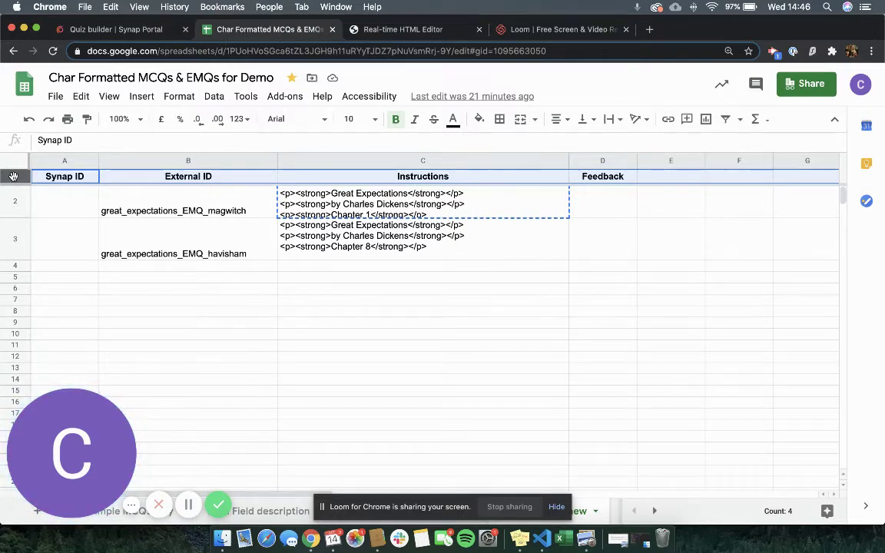
{"action": "left_click", "coordinate": [166, 175]}
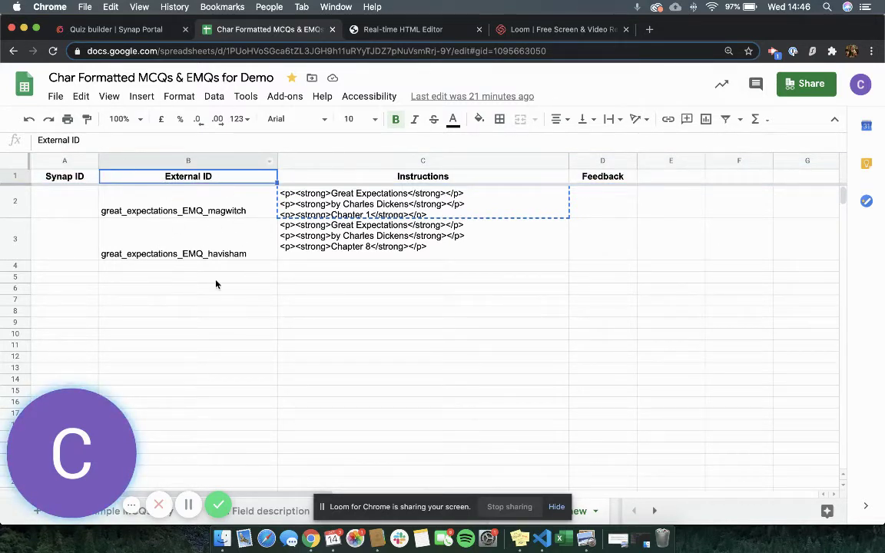
{"action": "left_click", "coordinate": [198, 211]}
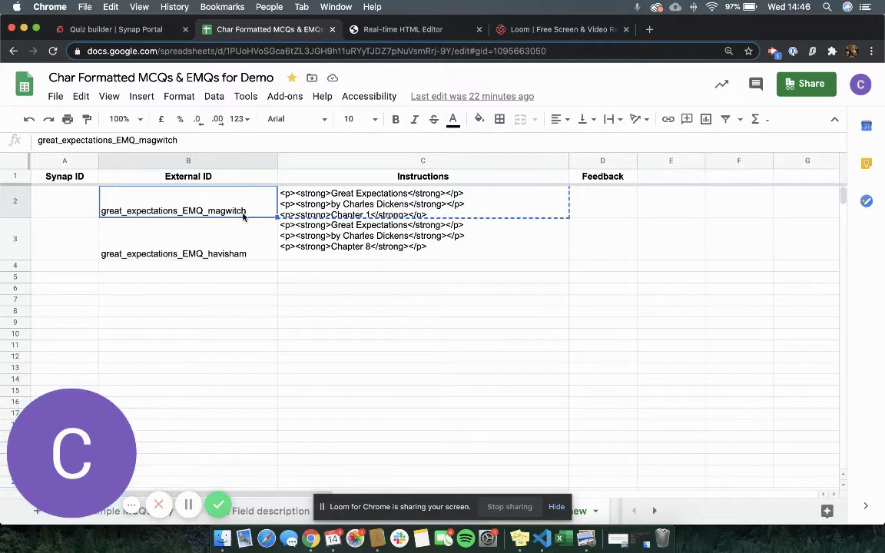
Enlarge the formula bar and read the full HTML instructions of the great_expectations_EMQ_magwitch row.
{"action": "left_click", "coordinate": [323, 198]}
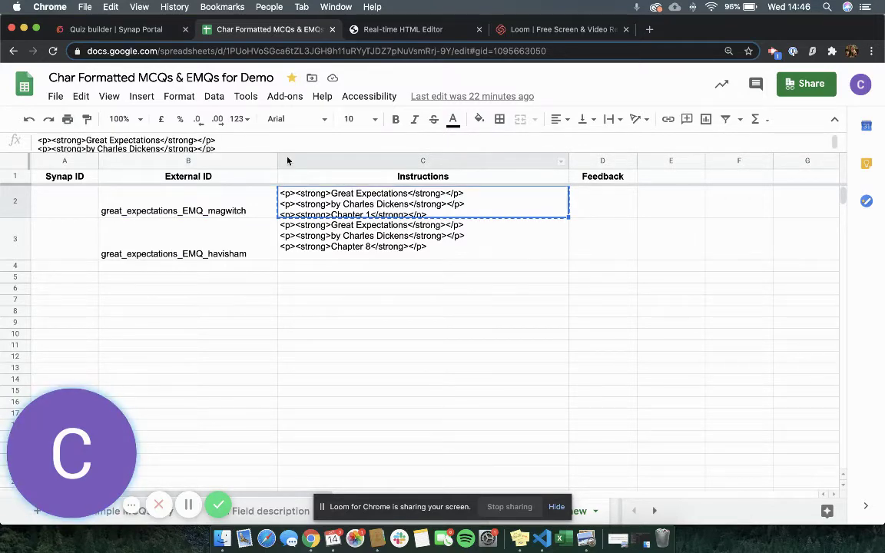
{"action": "left_click_drag", "start_coordinate": [288, 151], "coordinate": [289, 291]}
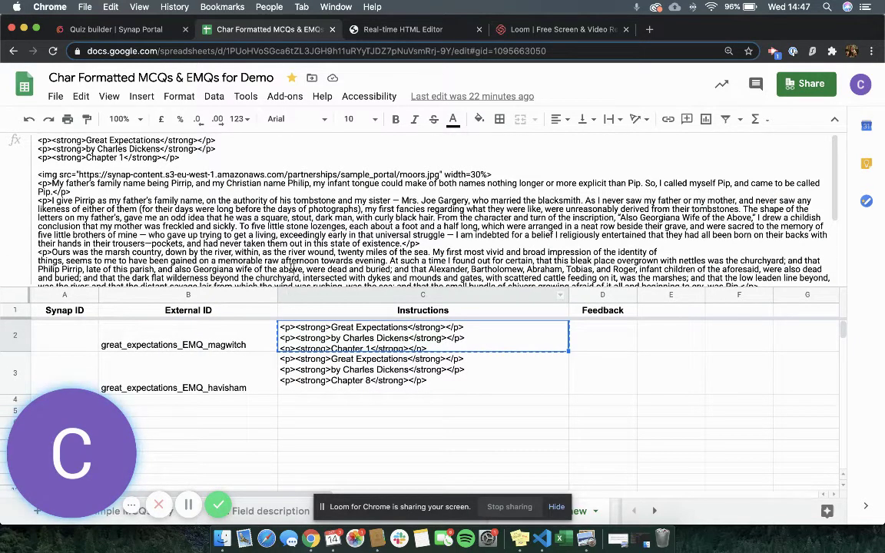
{"action": "left_click", "coordinate": [295, 271]}
{"action": "left_click", "coordinate": [250, 327]}
{"action": "left_click", "coordinate": [317, 332]}
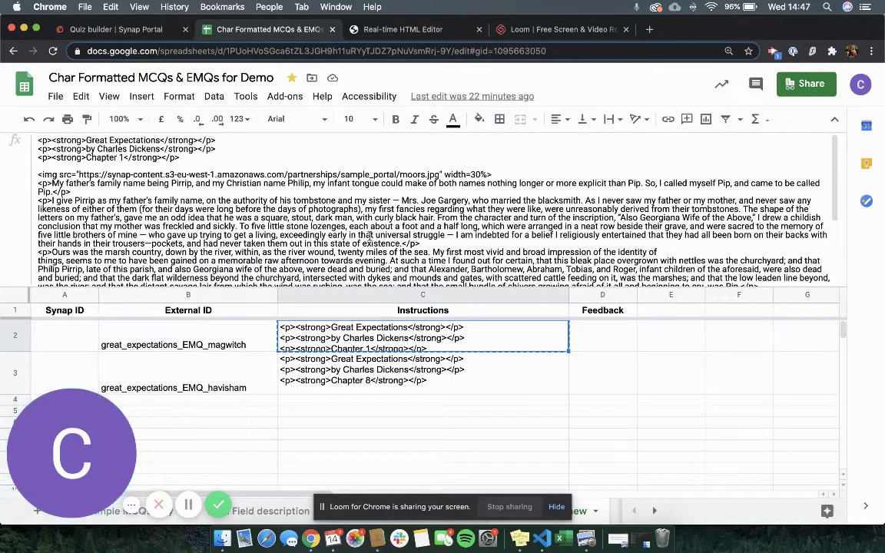
{"action": "scroll", "coordinate": [338, 246], "scroll_direction": "down", "scroll_amount": 5}
{"action": "scroll", "coordinate": [342, 250], "scroll_direction": "up", "scroll_amount": 5}
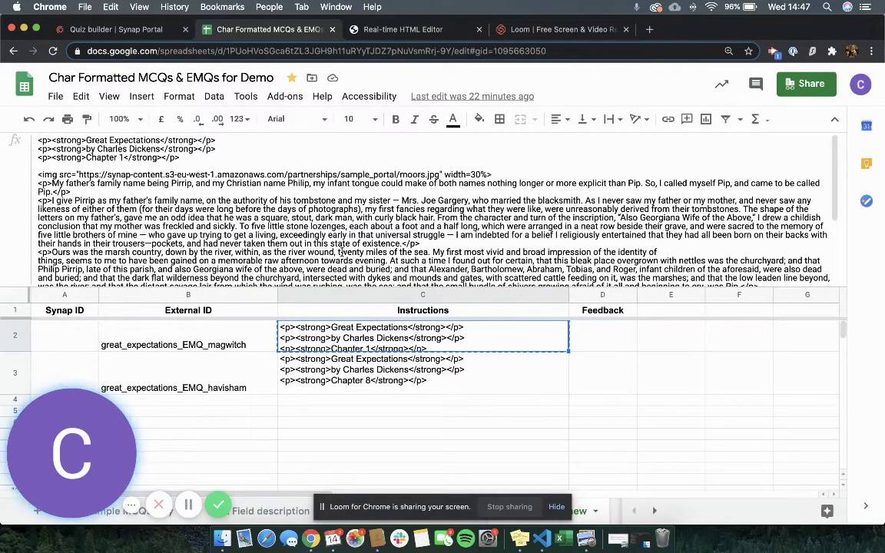
Switch to the Real-time HTML Editor and review the rendered preview of the Chapter 1 instructions.
{"action": "left_click", "coordinate": [356, 29]}
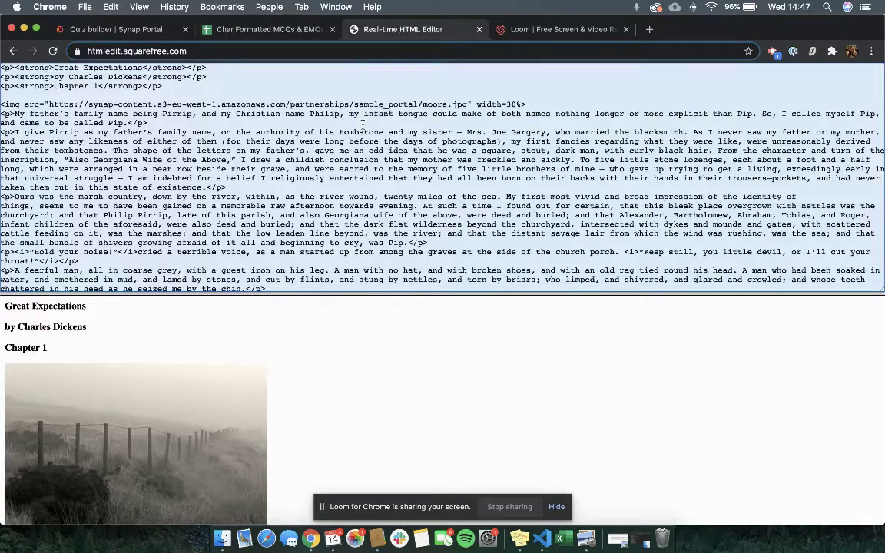
{"action": "scroll", "coordinate": [398, 350], "scroll_direction": "down", "scroll_amount": 5}
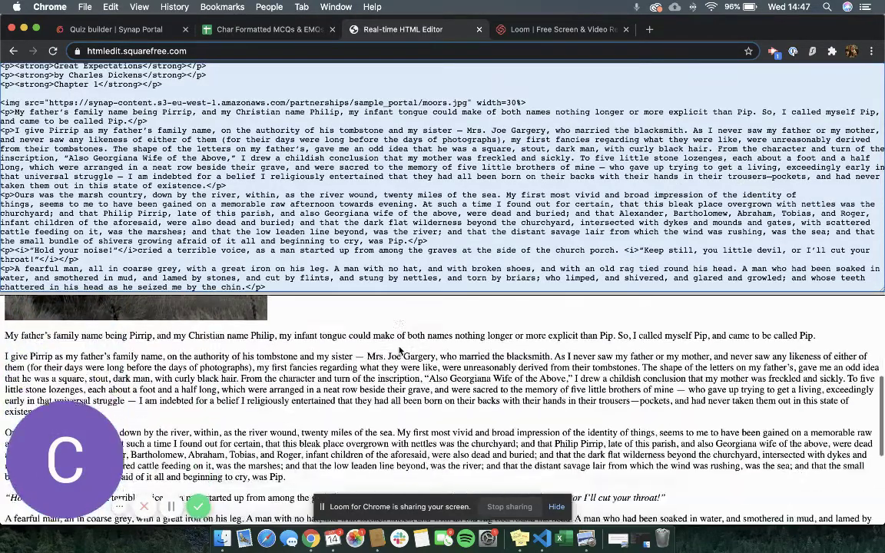
{"action": "scroll", "coordinate": [399, 350], "scroll_direction": "down", "scroll_amount": 5}
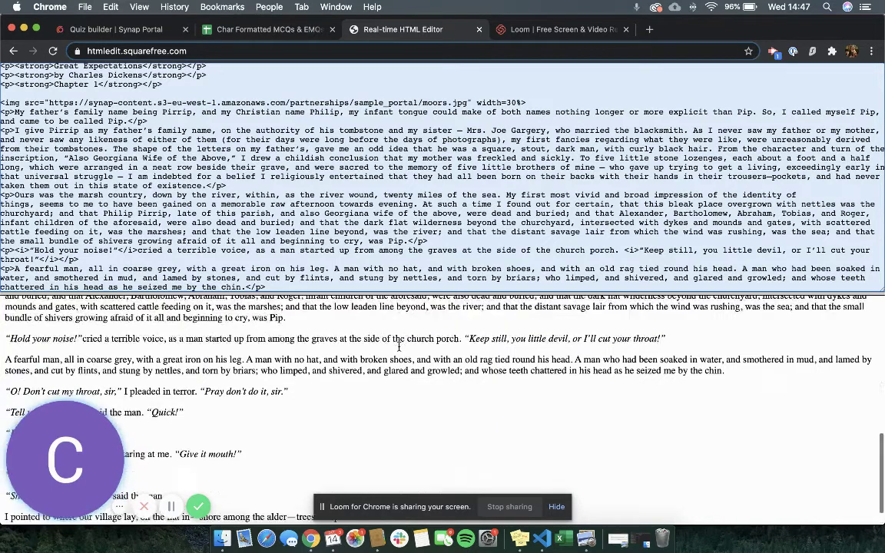
{"action": "scroll", "coordinate": [399, 347], "scroll_direction": "up", "scroll_amount": 10}
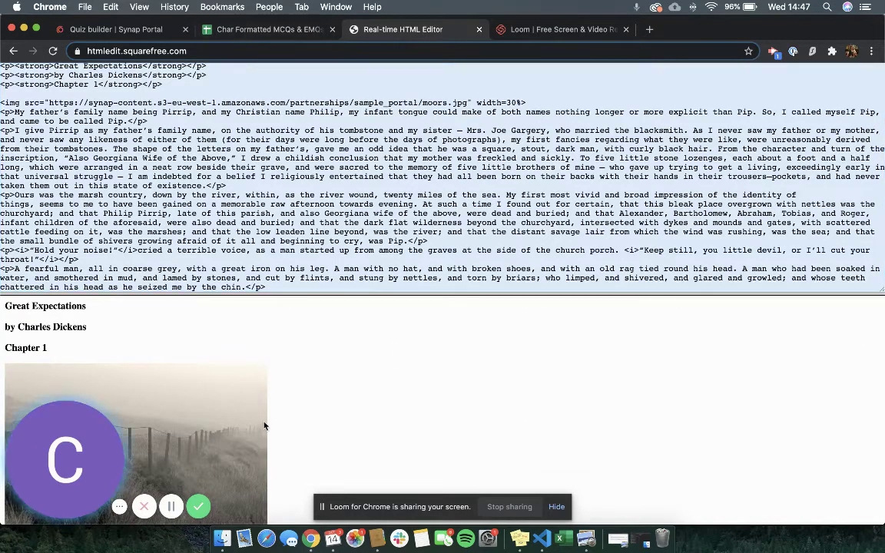
Return to the spreadsheet and examine the Chapter 8 instructions and the Feedback column.
{"action": "left_click", "coordinate": [258, 31]}
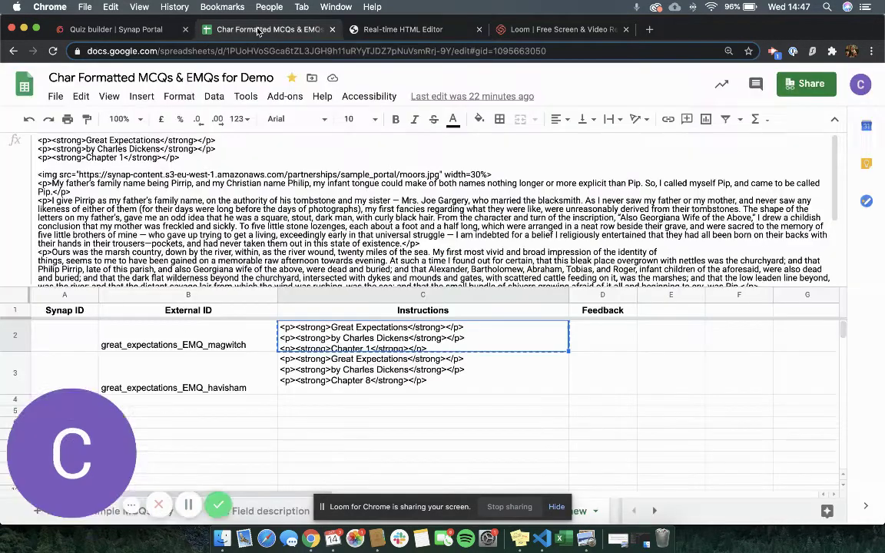
{"action": "key", "text": "Down"}
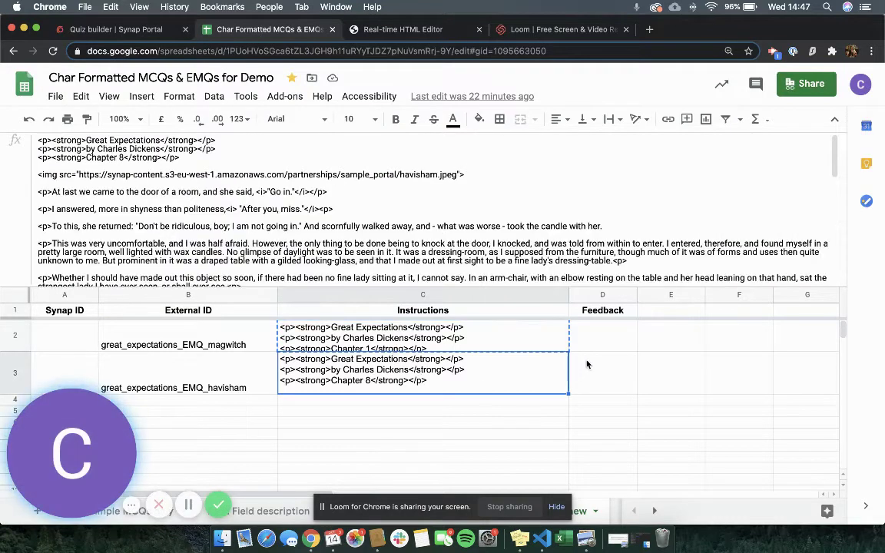
{"action": "left_click", "coordinate": [593, 347]}
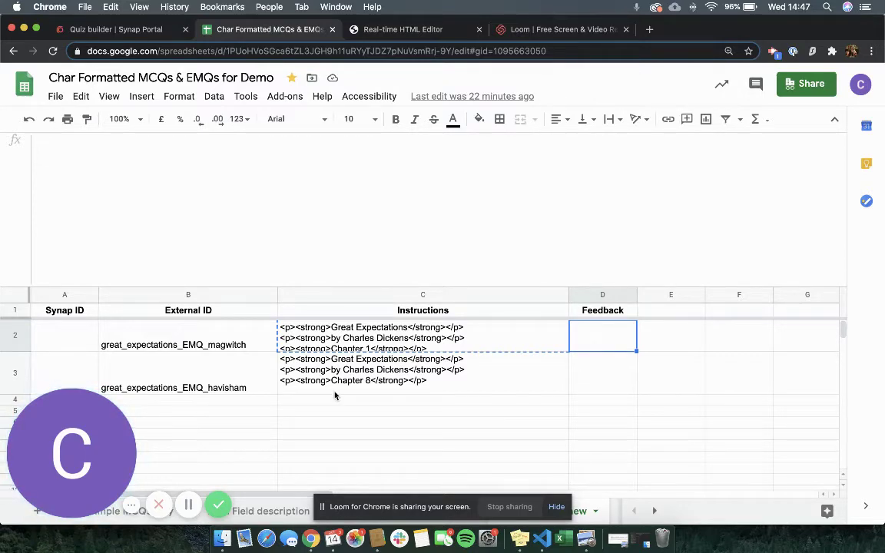
Download the current EMQ groups sheet as a CSV file.
{"action": "scroll", "coordinate": [335, 396], "scroll_direction": "down", "scroll_amount": 1}
{"action": "scroll", "coordinate": [295, 378], "scroll_direction": "up", "scroll_amount": 1}
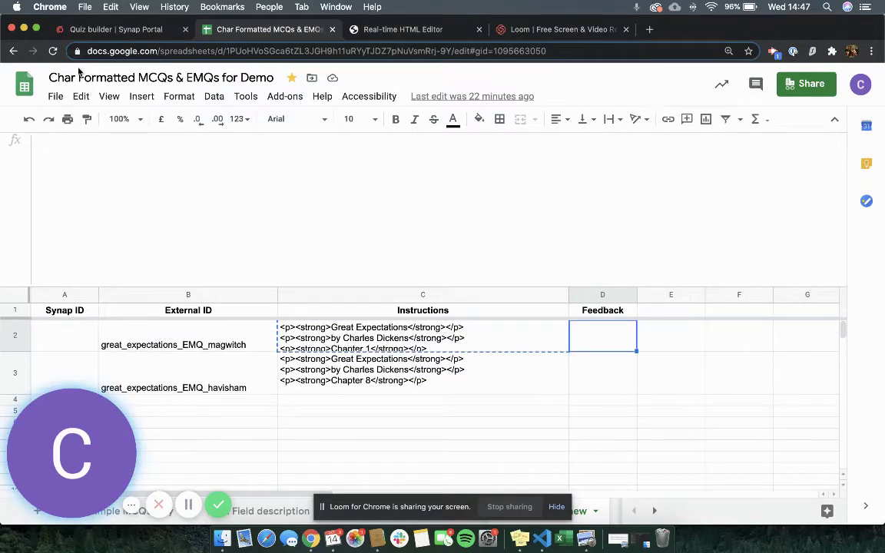
{"action": "left_click", "coordinate": [56, 96]}
{"action": "mouse_move", "coordinate": [166, 274]}
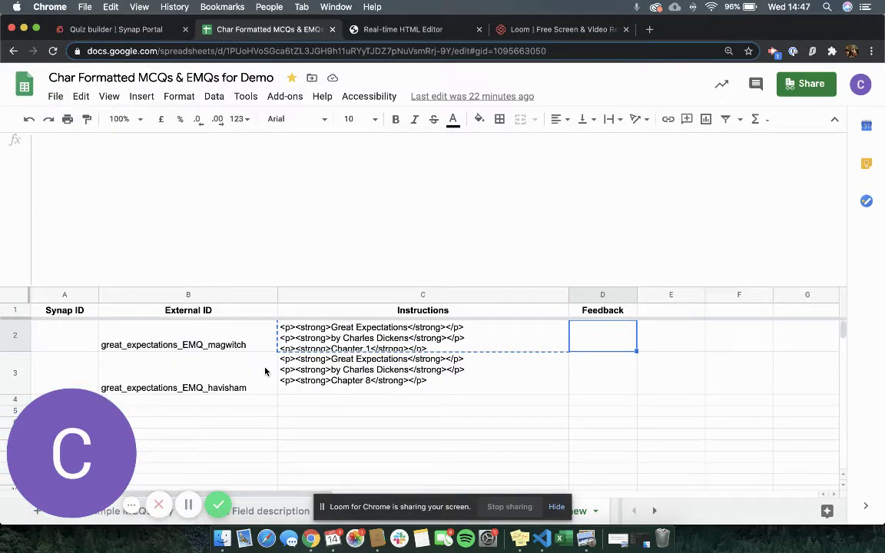
Return to the Synap quiz import and upload the EMQ groups CSV from the Downloads folder.
{"action": "left_click", "coordinate": [153, 31]}
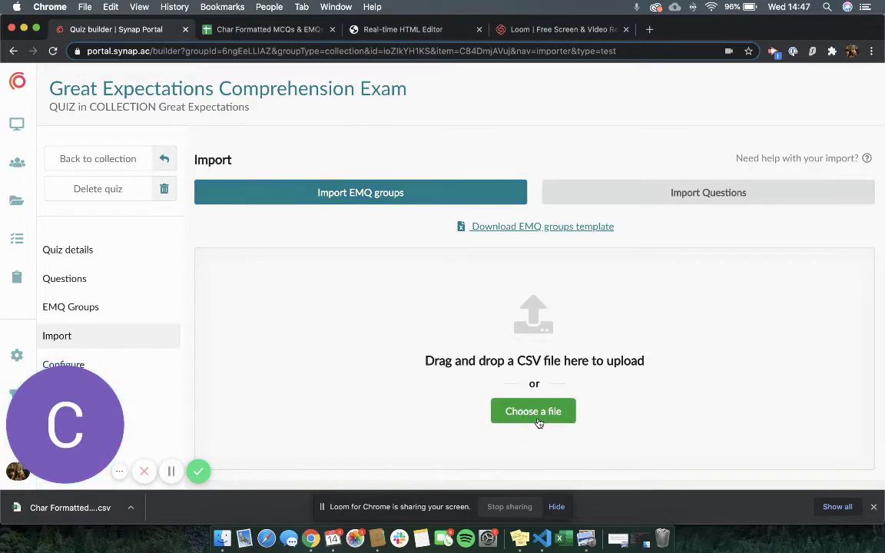
{"action": "left_click", "coordinate": [518, 361]}
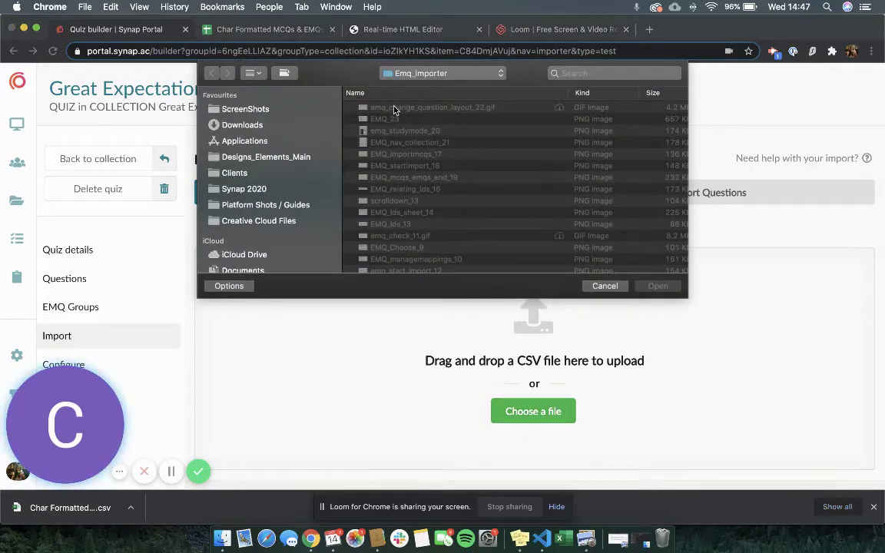
{"action": "left_click", "coordinate": [281, 126]}
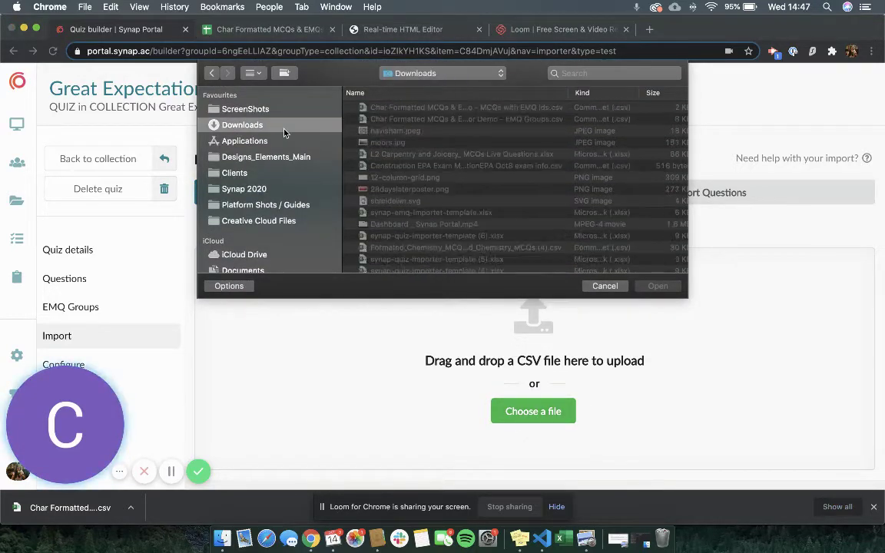
{"action": "left_click", "coordinate": [382, 107]}
{"action": "double_click", "coordinate": [382, 107]}
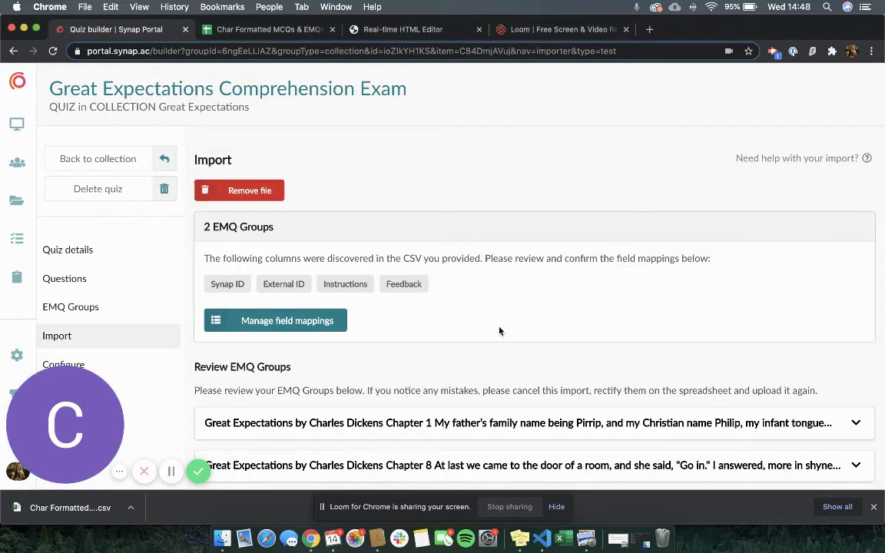
Review the CSV field mappings for Synap ID, External ID, Instructions and Feedback, and confirm them.
{"action": "scroll", "coordinate": [499, 331], "scroll_direction": "down", "scroll_amount": 3}
{"action": "scroll", "coordinate": [500, 331], "scroll_direction": "up", "scroll_amount": 3}
{"action": "left_click", "coordinate": [307, 322]}
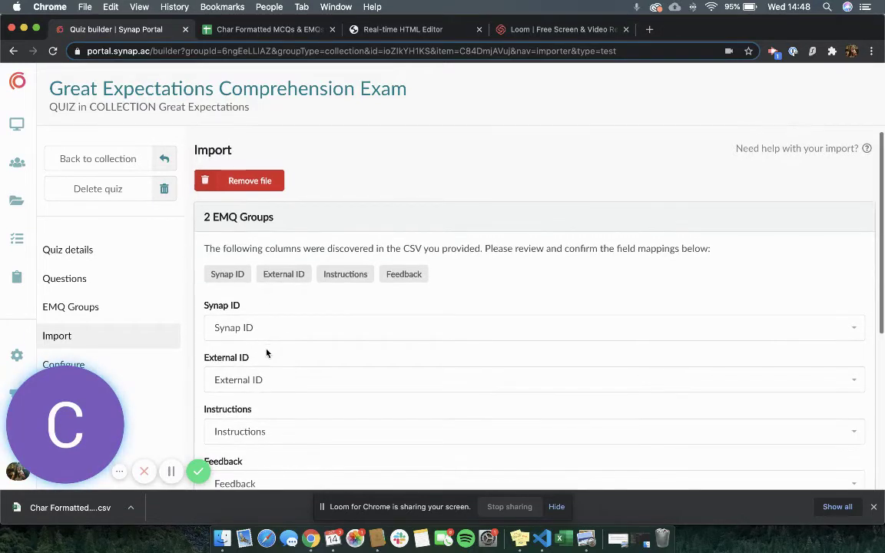
{"action": "scroll", "coordinate": [266, 339], "scroll_direction": "down", "scroll_amount": 2}
{"action": "left_click", "coordinate": [269, 375]}
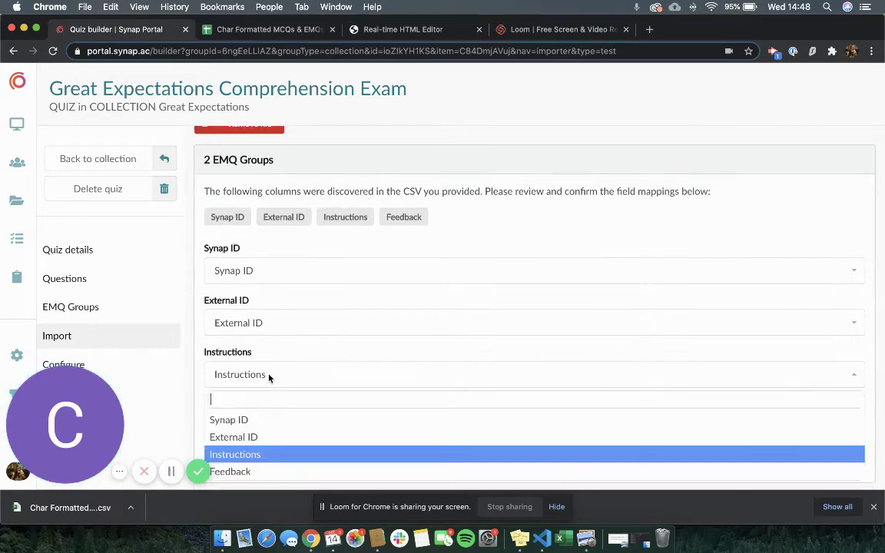
{"action": "left_click", "coordinate": [268, 374]}
{"action": "scroll", "coordinate": [269, 376], "scroll_direction": "down", "scroll_amount": 2}
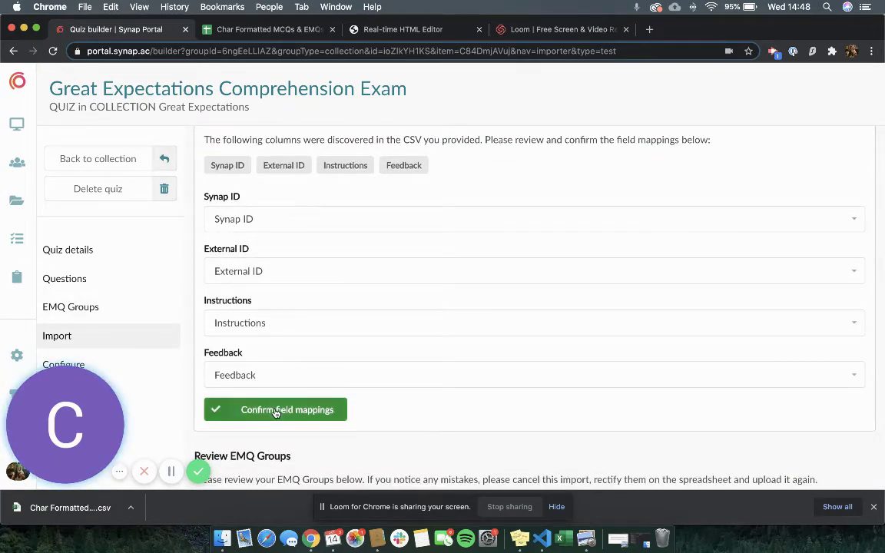
{"action": "left_click", "coordinate": [275, 411]}
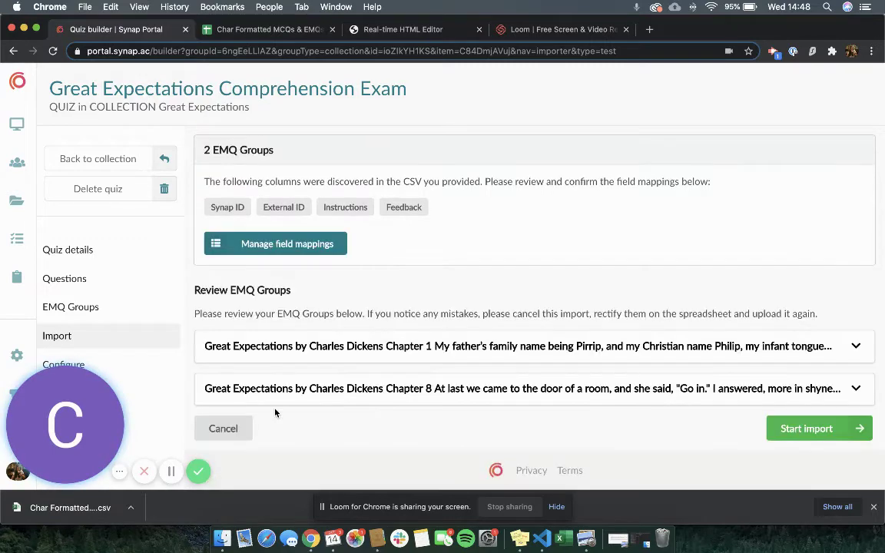
Expand the Chapter 1 EMQ group in the import review and check its External ID, instructions, image and feedback.
{"action": "left_click", "coordinate": [319, 349]}
{"action": "scroll", "coordinate": [317, 349], "scroll_direction": "down", "scroll_amount": 2}
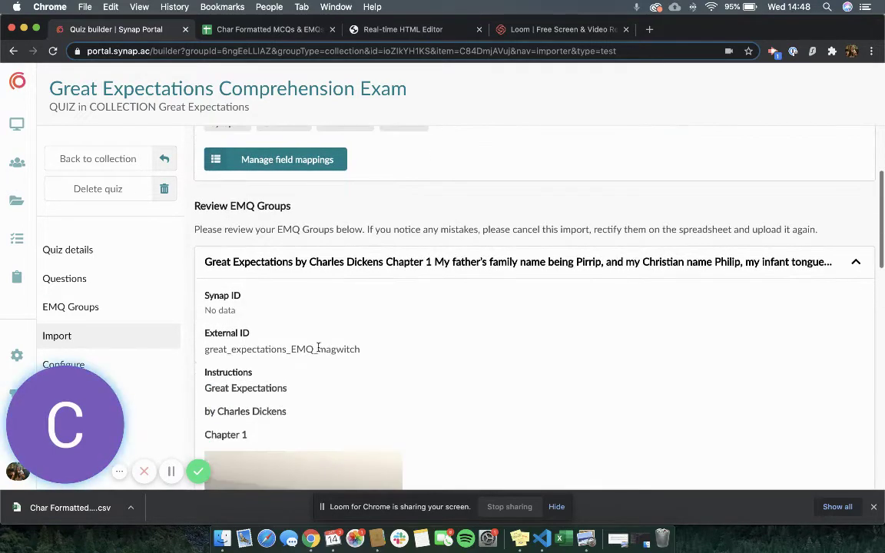
{"action": "left_click_drag", "start_coordinate": [360, 350], "coordinate": [203, 350]}
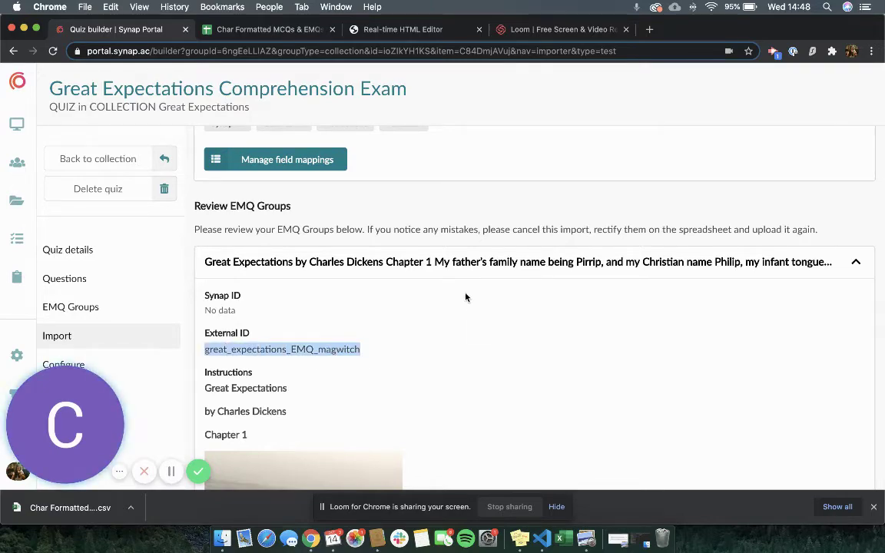
{"action": "scroll", "coordinate": [465, 300], "scroll_direction": "down", "scroll_amount": 8}
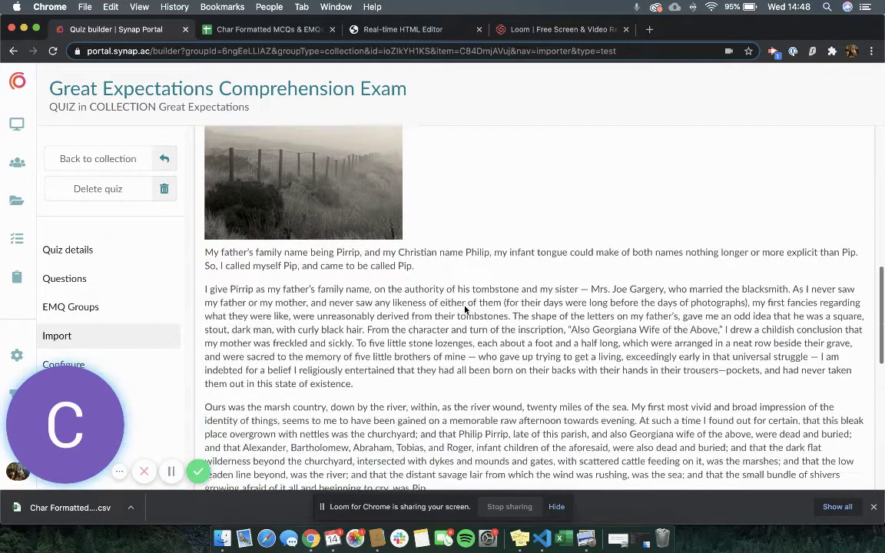
{"action": "scroll", "coordinate": [418, 274], "scroll_direction": "down", "scroll_amount": 5}
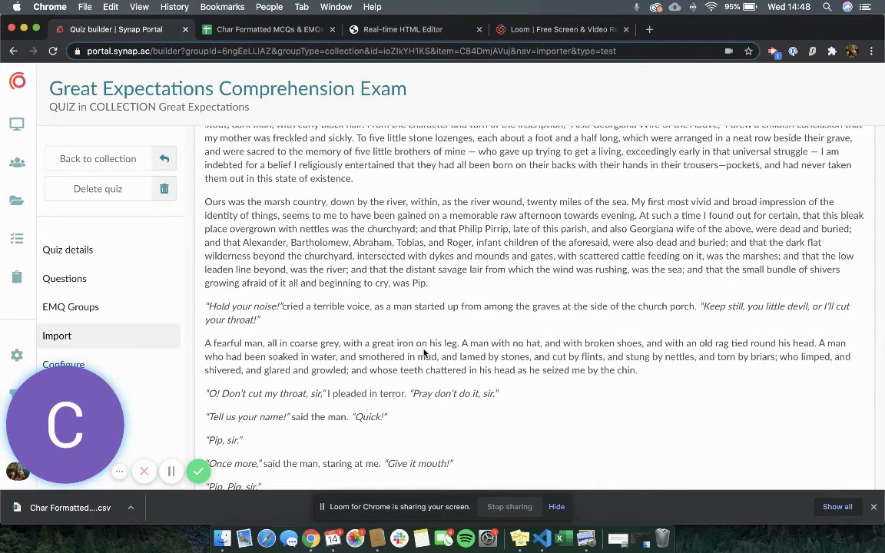
{"action": "scroll", "coordinate": [424, 352], "scroll_direction": "down", "scroll_amount": 6}
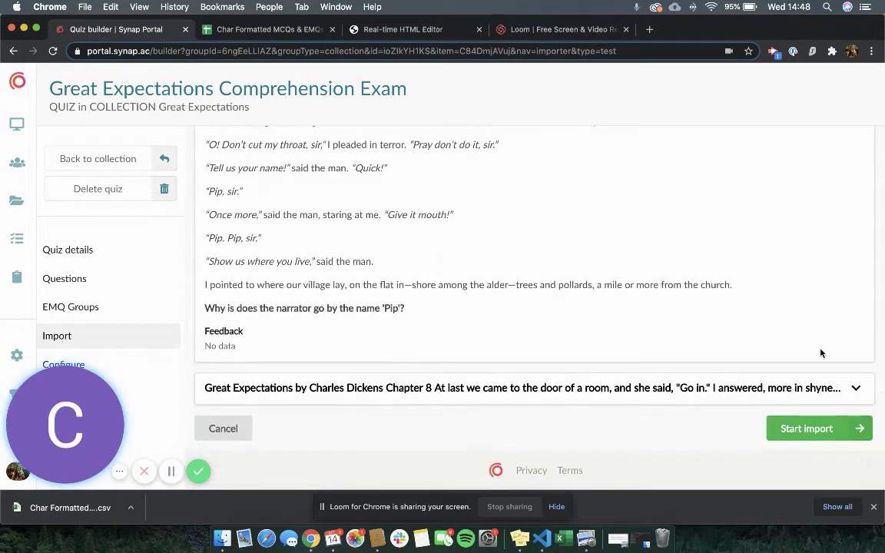
Expand the Chapter 8 EMQ group and check its External ID, instructions, image and feedback.
{"action": "left_click", "coordinate": [676, 384]}
{"action": "scroll", "coordinate": [753, 396], "scroll_direction": "down", "scroll_amount": 5}
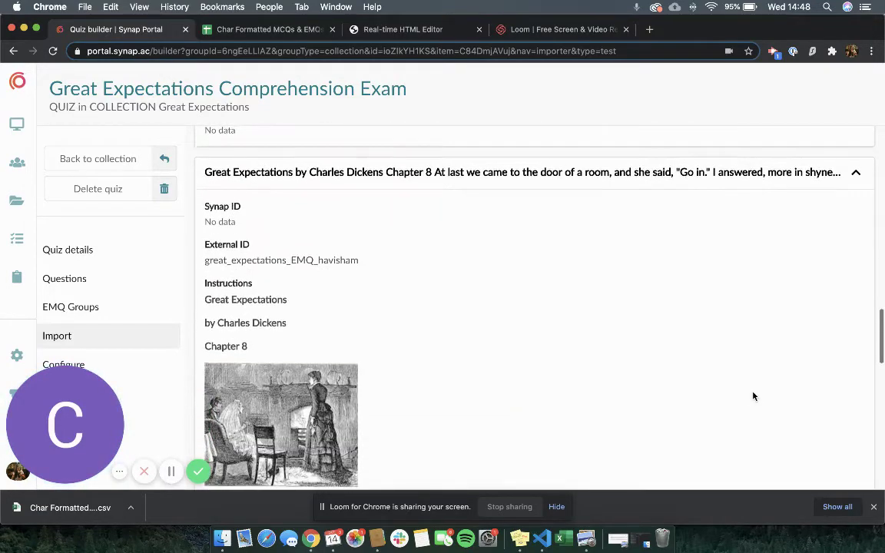
{"action": "scroll", "coordinate": [753, 396], "scroll_direction": "down", "scroll_amount": 15}
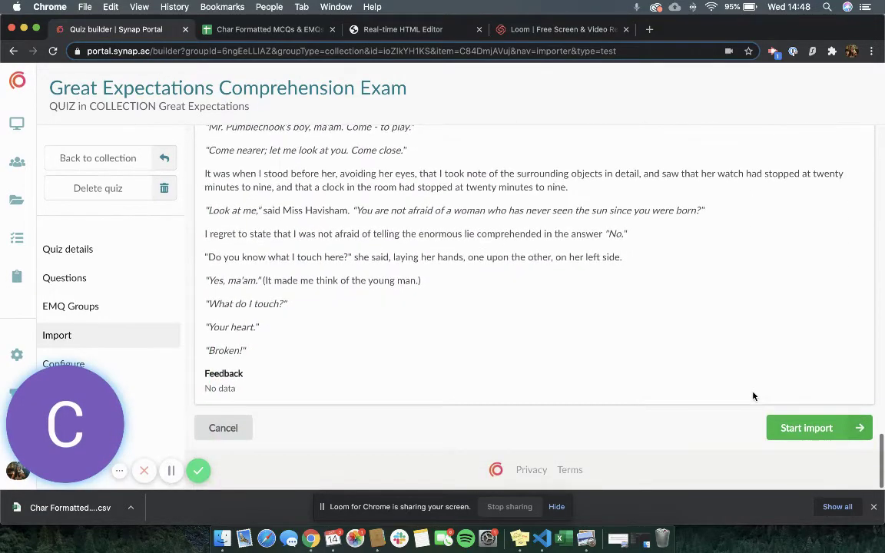
Start and confirm the EMQ groups import, dismiss the downloads bar, and refresh the browser once the import completes.
{"action": "left_click", "coordinate": [785, 429]}
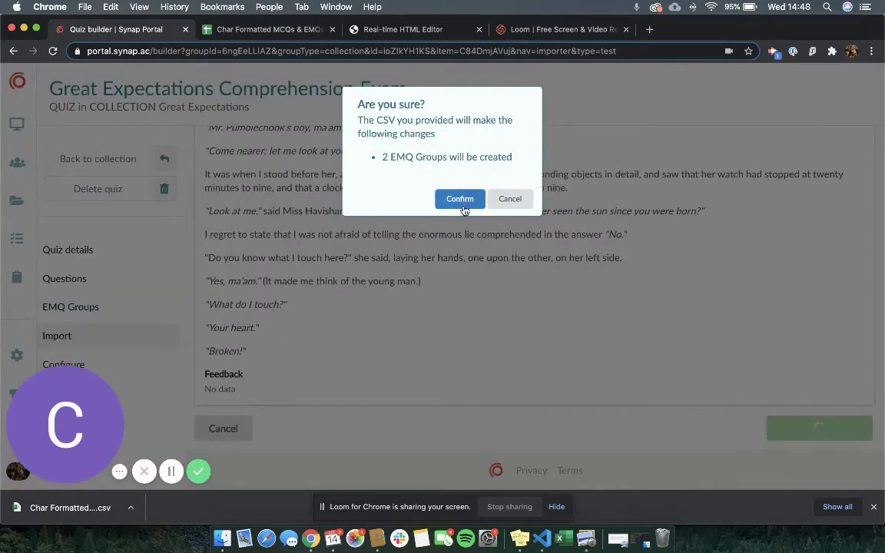
{"action": "left_click", "coordinate": [463, 204]}
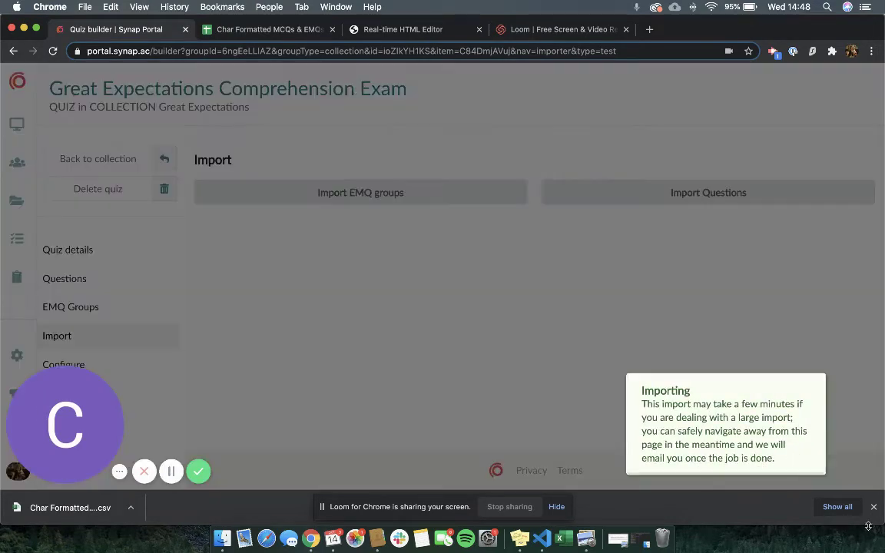
{"action": "left_click", "coordinate": [873, 507]}
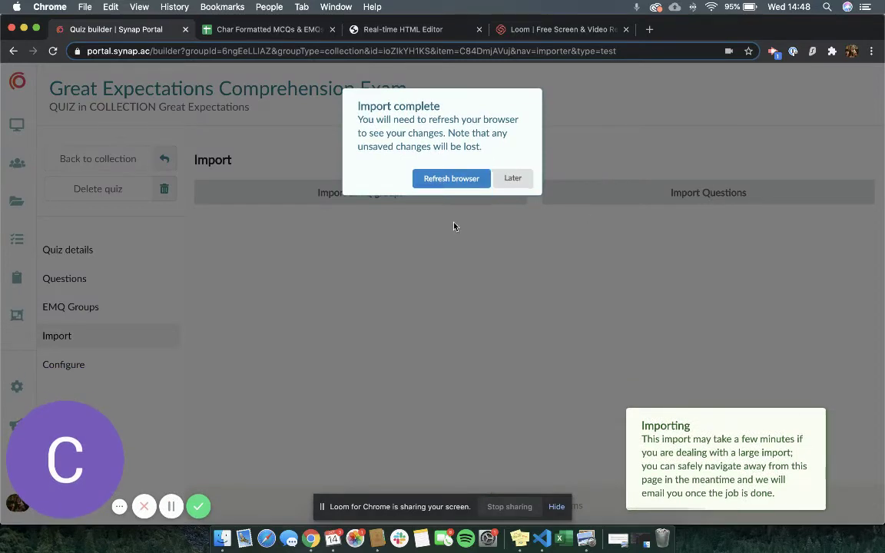
{"action": "left_click", "coordinate": [431, 182]}
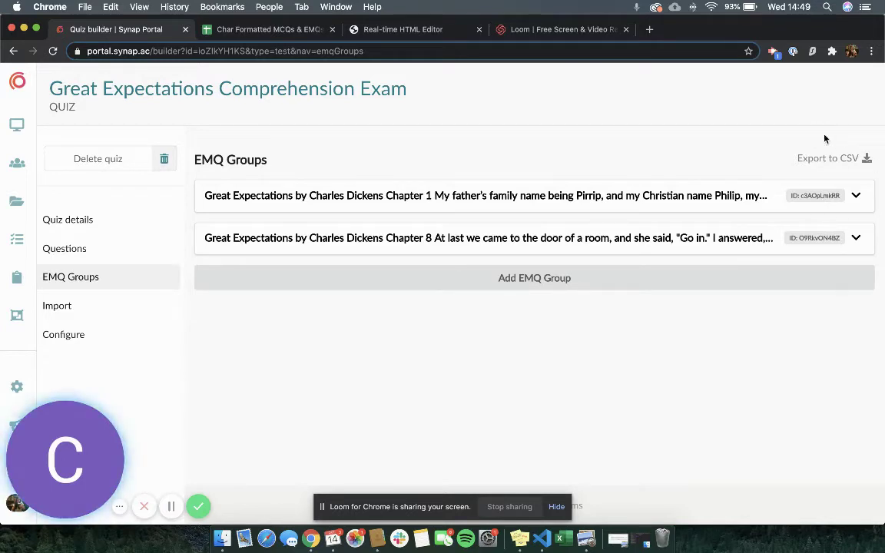
Open the imported Chapter 1 EMQ group and copy its Synap ID.
{"action": "left_click", "coordinate": [856, 198]}
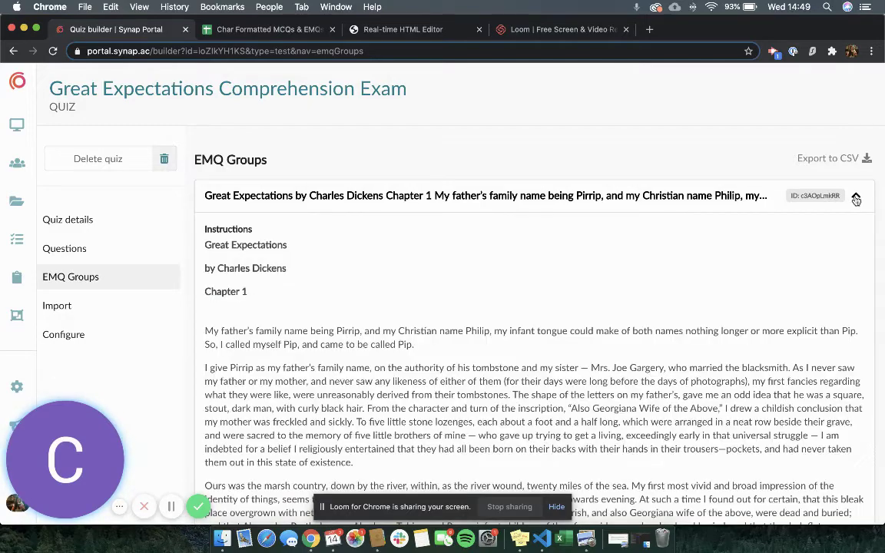
{"action": "scroll", "coordinate": [771, 248], "scroll_direction": "down", "scroll_amount": 5}
{"action": "scroll", "coordinate": [771, 248], "scroll_direction": "down", "scroll_amount": 15}
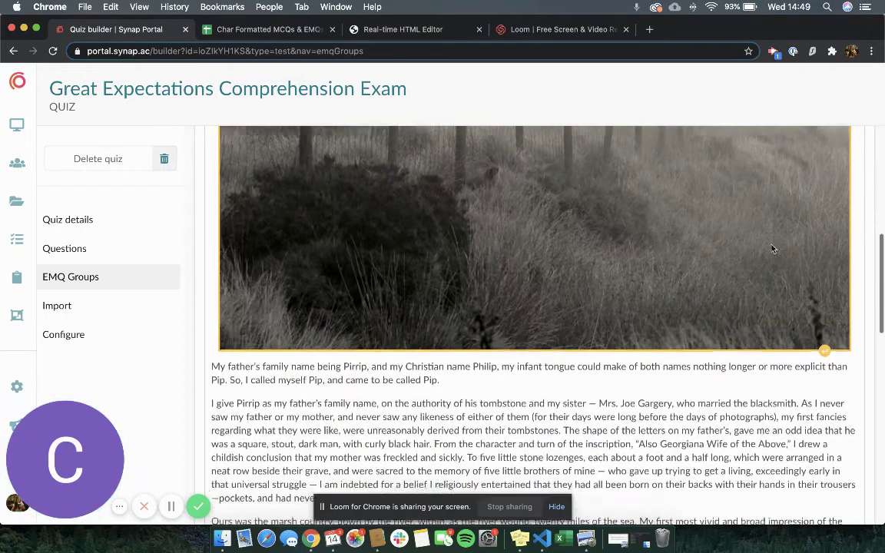
{"action": "scroll", "coordinate": [771, 245], "scroll_direction": "down", "scroll_amount": 1}
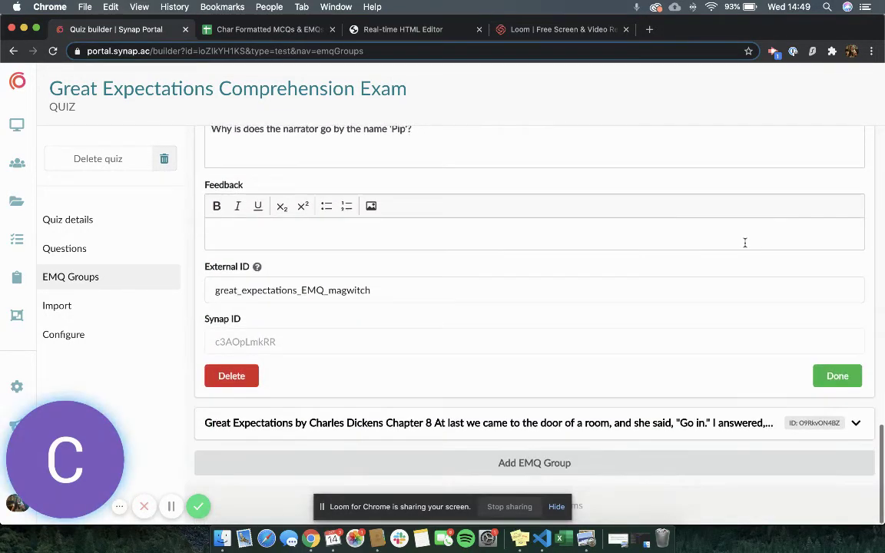
{"action": "double_click", "coordinate": [297, 344]}
{"action": "key", "text": "super+c"}
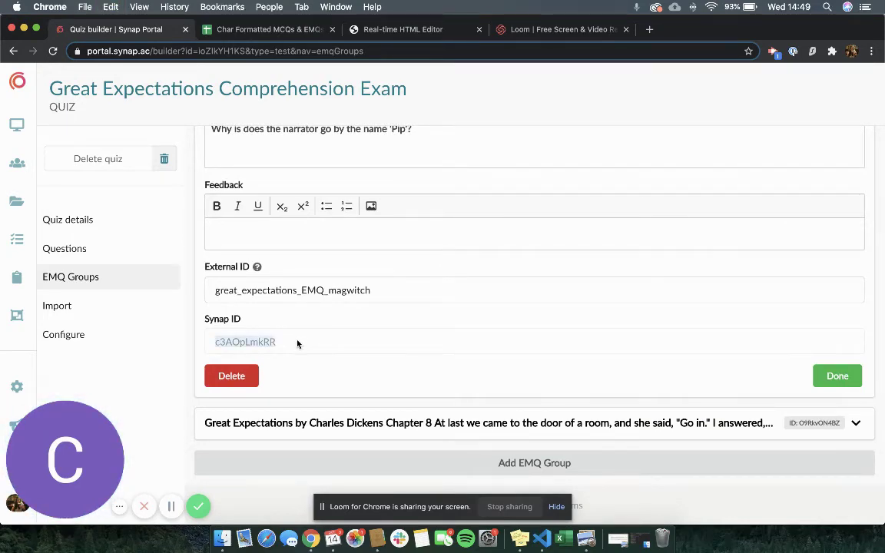
In the spreadsheet, collapse the enlarged formula bar and paste Synap ID c3AOpLmkRR into A2 for great_expectations_EMQ_magwitch.
{"action": "left_click", "coordinate": [240, 31]}
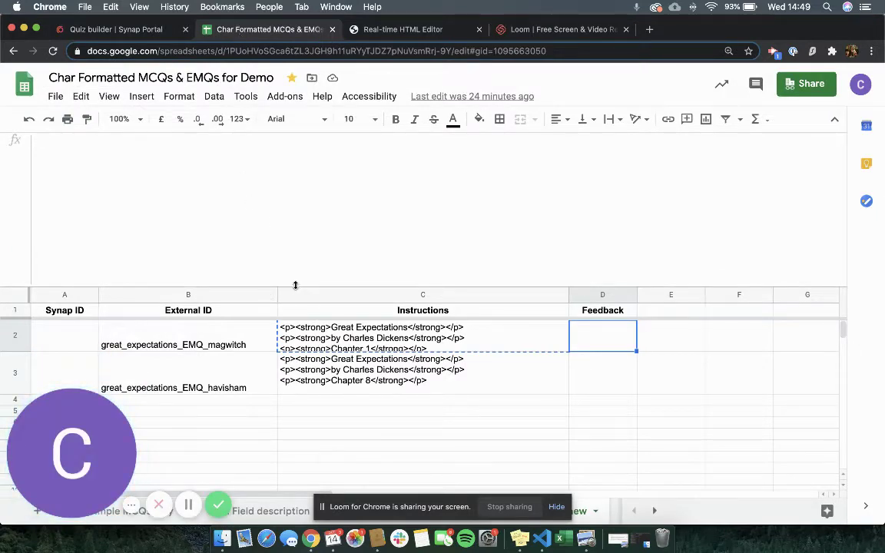
{"action": "left_click_drag", "start_coordinate": [295, 285], "coordinate": [286, 137]}
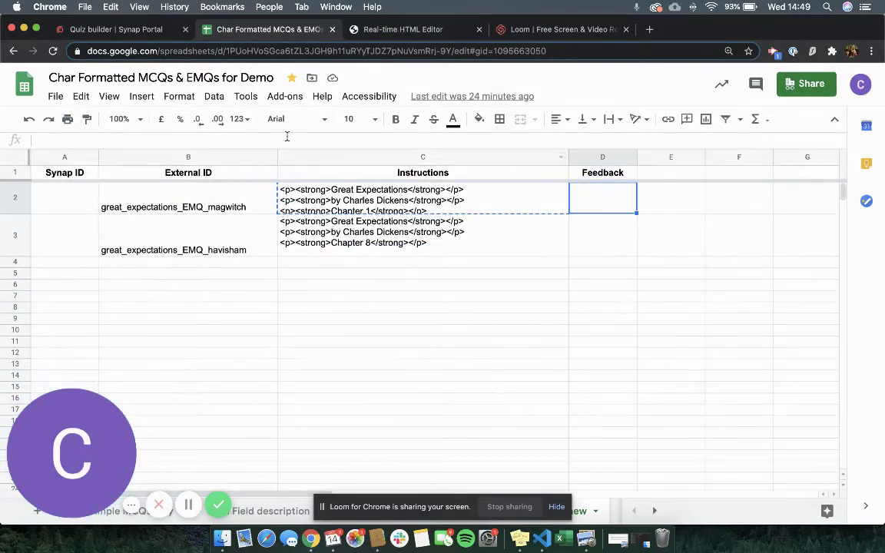
{"action": "left_click", "coordinate": [63, 250]}
{"action": "double_click", "coordinate": [73, 198]}
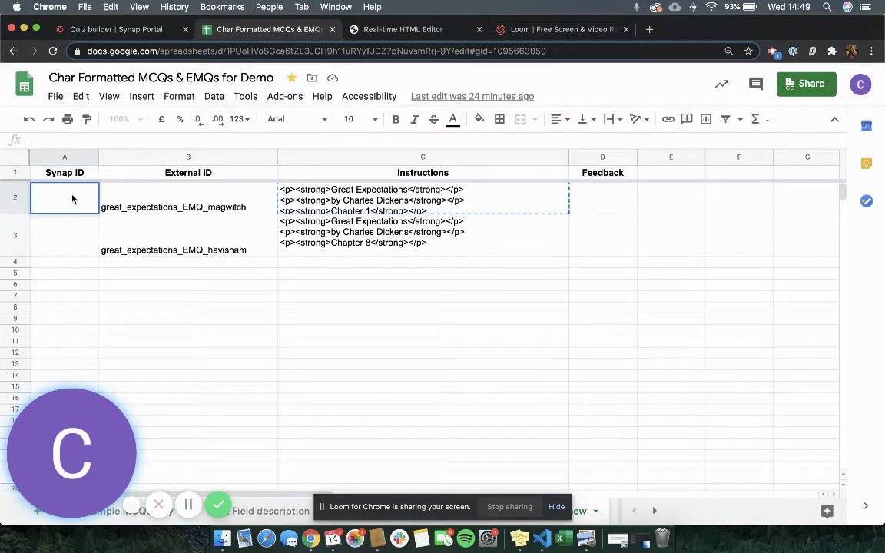
{"action": "key", "text": "ctrl+v"}
{"action": "key", "text": "Return"}
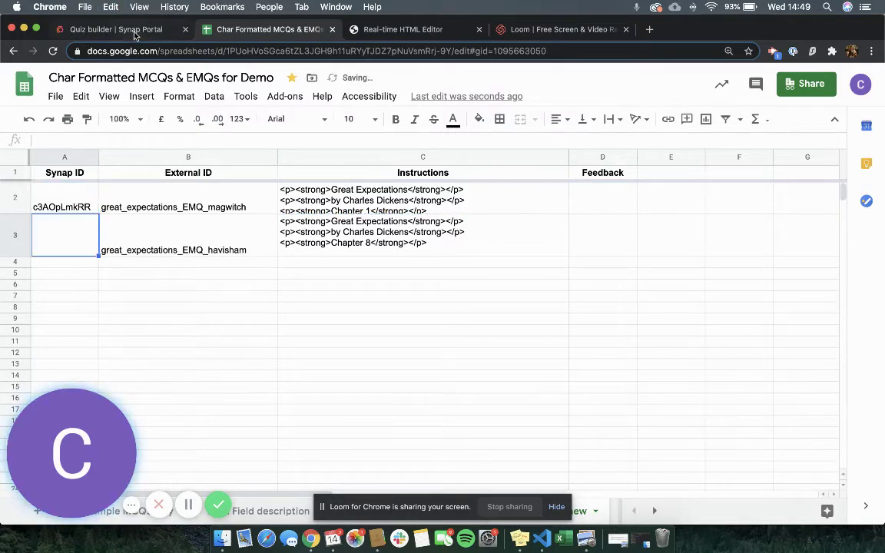
Return to the Synap quiz builder, open the Chapter 8 EMQ group and copy its Synap ID.
{"action": "left_click", "coordinate": [134, 34]}
{"action": "left_click", "coordinate": [382, 423]}
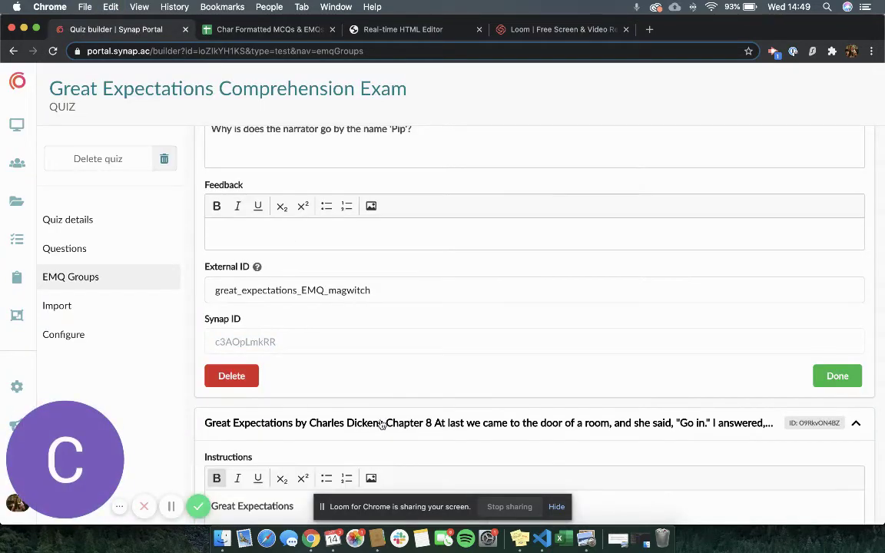
{"action": "scroll", "coordinate": [380, 424], "scroll_direction": "down", "scroll_amount": 15}
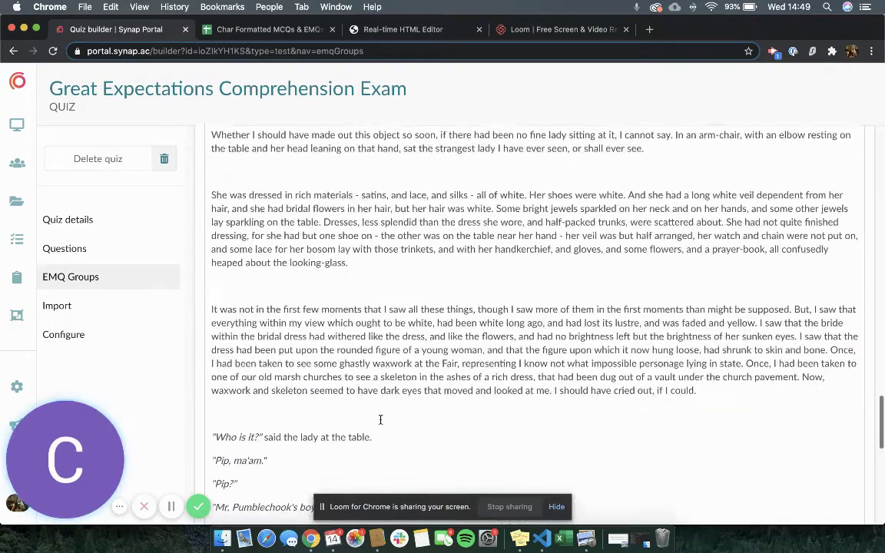
{"action": "scroll", "coordinate": [380, 419], "scroll_direction": "down", "scroll_amount": 12}
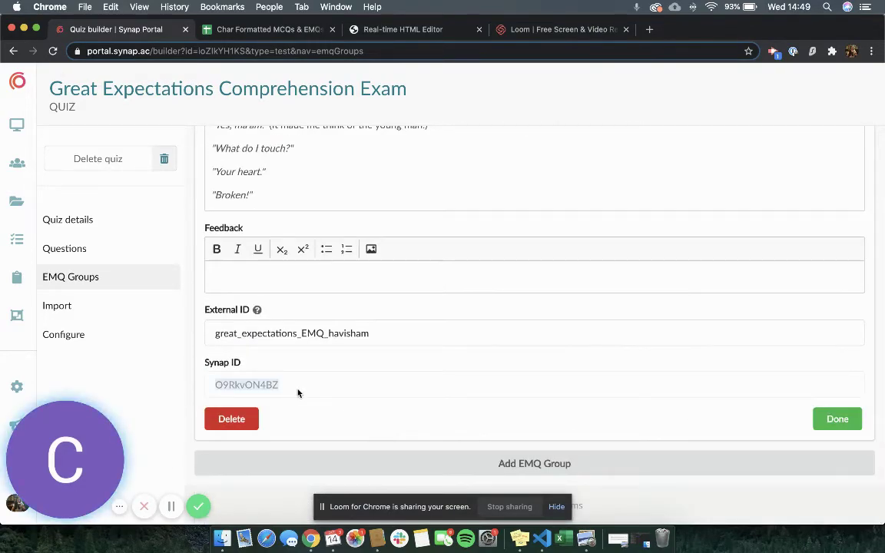
Switch to the spreadsheet and paste Synap ID O9RkvON4BZ into A3 for great_expectations_EMQ_havisham.
{"action": "left_click", "coordinate": [237, 31]}
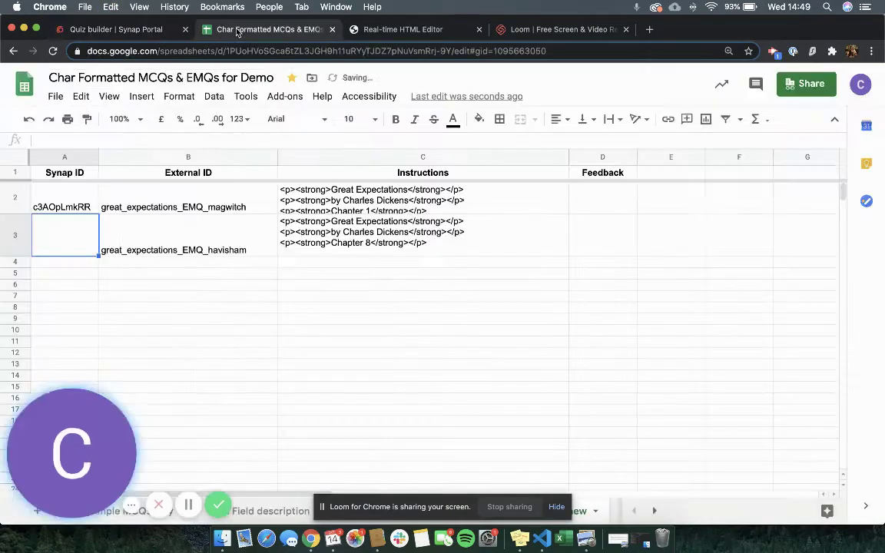
{"action": "double_click", "coordinate": [67, 237]}
{"action": "key", "text": "ctrl+v"}
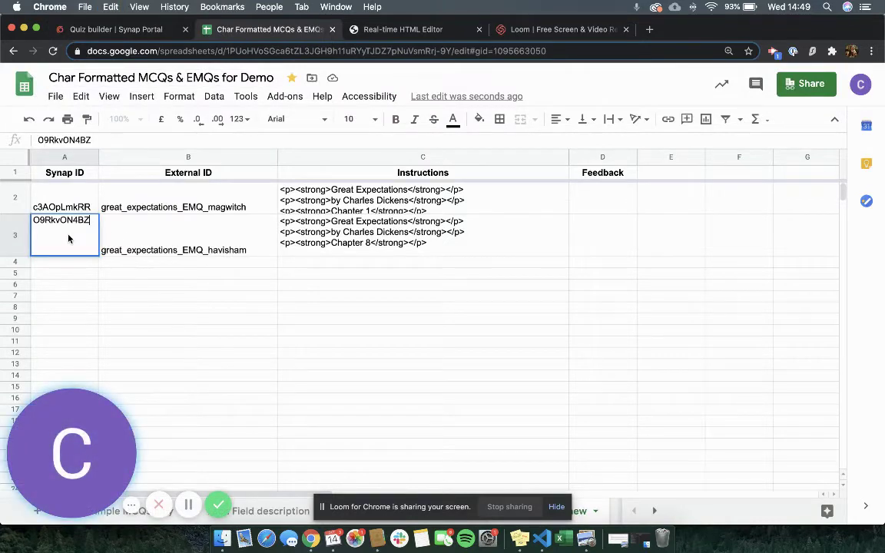
{"action": "key", "text": "Return"}
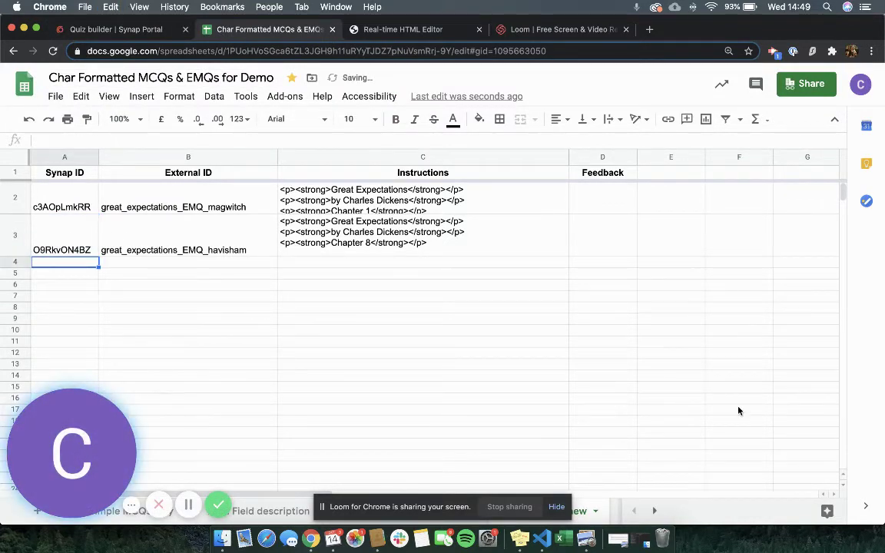
Shorten the browser window to expose the sheet tabs, and copy the Synap ID of the great_expectations_EMQ_magwitch group.
{"action": "left_click_drag", "start_coordinate": [882, 509], "coordinate": [882, 465]}
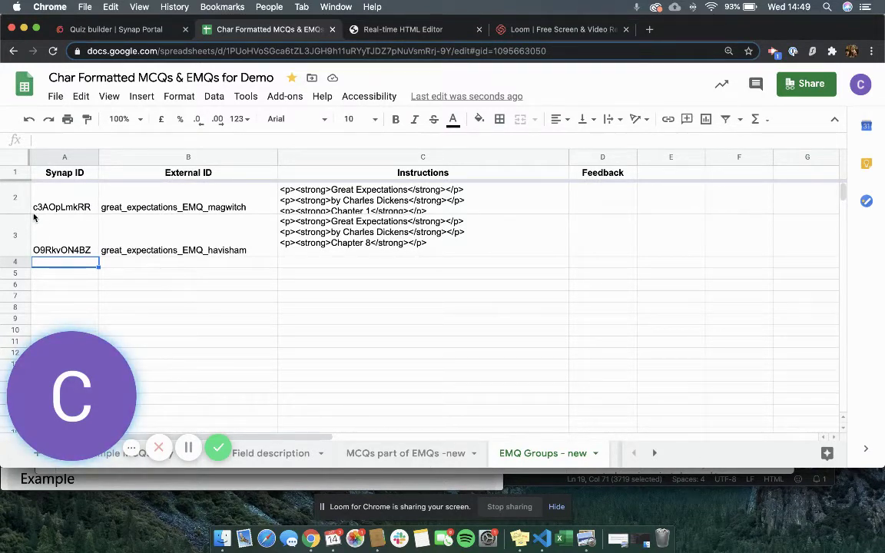
{"action": "left_click", "coordinate": [46, 234]}
{"action": "left_click", "coordinate": [60, 202]}
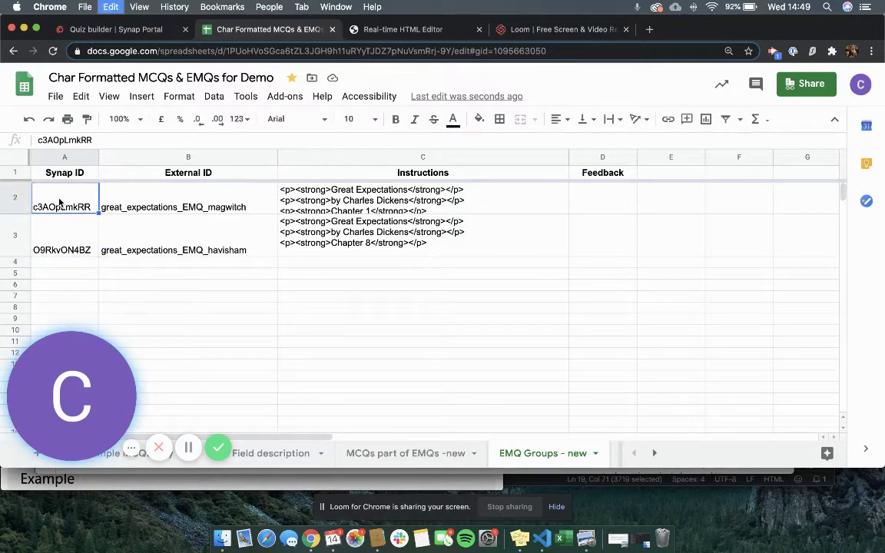
Open the "MCQs part of EMQs -new" sheet and examine its EMQ Synap ID column and question rows.
{"action": "left_click", "coordinate": [391, 450]}
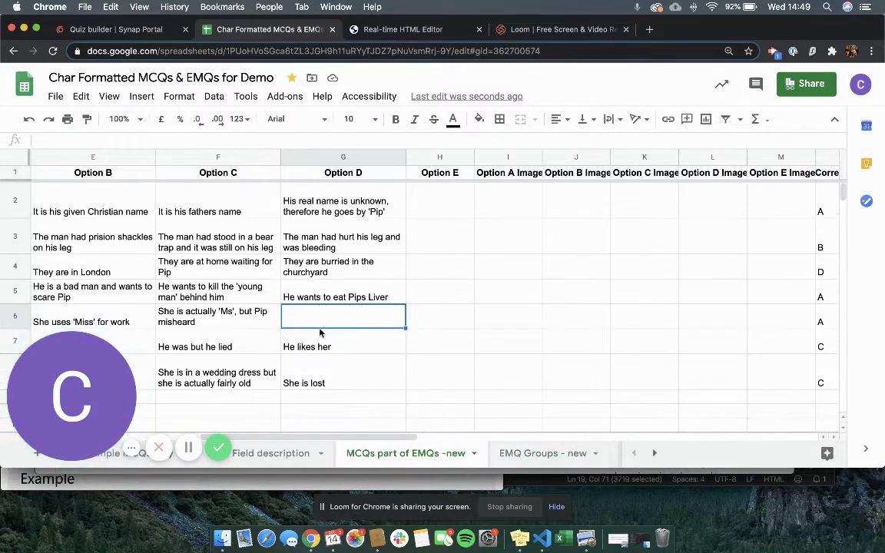
{"action": "scroll", "coordinate": [320, 332], "scroll_direction": "right", "scroll_amount": 6}
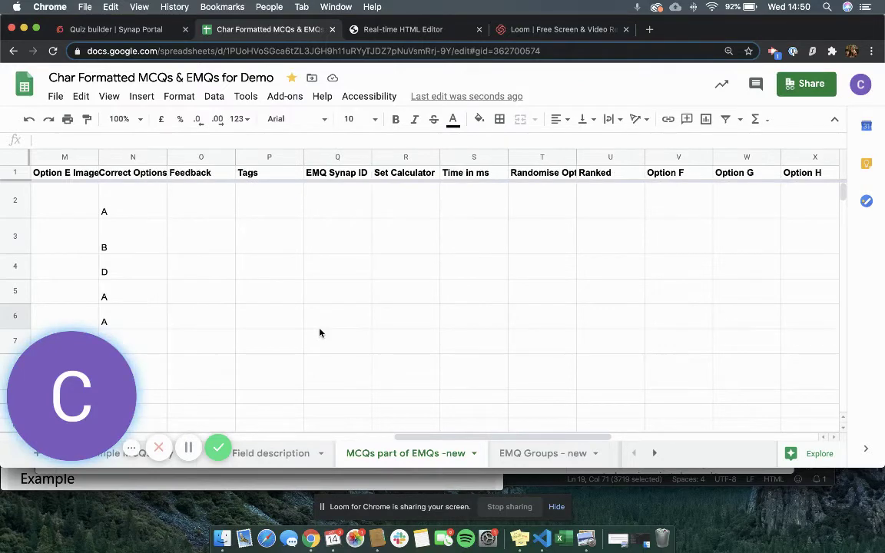
{"action": "scroll", "coordinate": [320, 333], "scroll_direction": "left", "scroll_amount": 10}
{"action": "scroll", "coordinate": [323, 326], "scroll_direction": "down", "scroll_amount": 2}
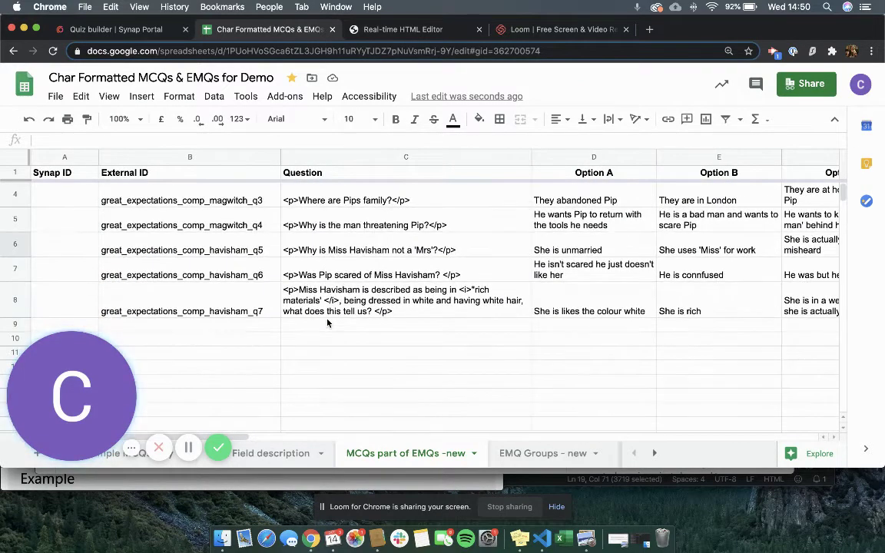
{"action": "scroll", "coordinate": [328, 323], "scroll_direction": "up", "scroll_amount": 2}
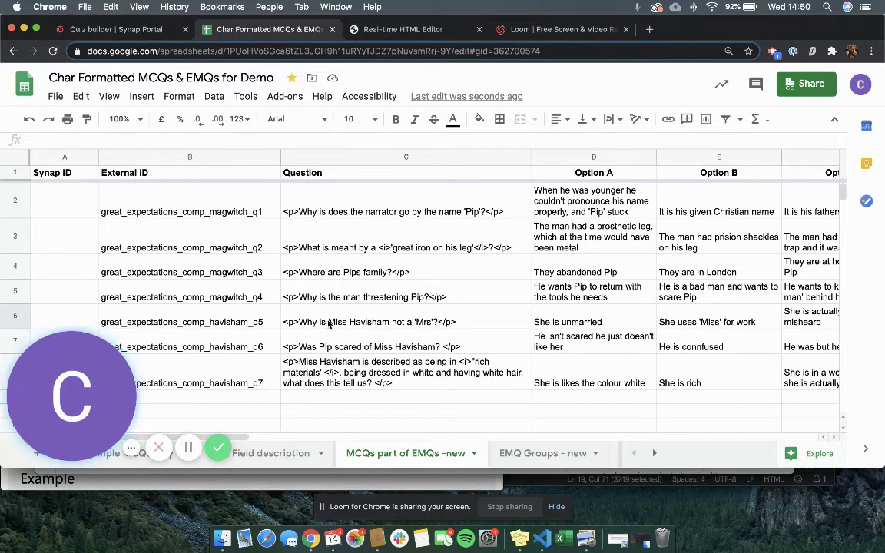
Examine the first Magwitch question's external ID, question text and answer options A to D.
{"action": "left_click", "coordinate": [209, 217]}
{"action": "key", "text": "Right"}
{"action": "key", "text": "Right"}
{"action": "key", "text": "Right"}
{"action": "key", "text": "Right"}
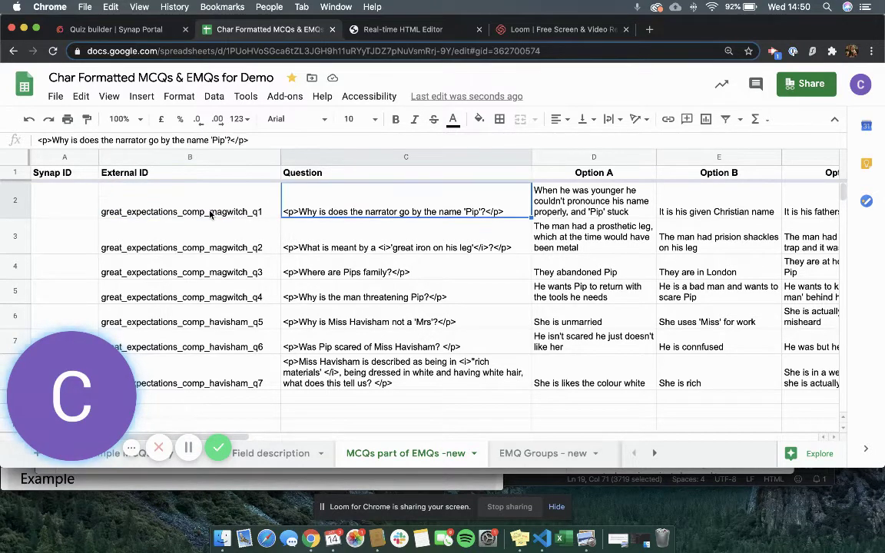
{"action": "key", "text": "Left"}
{"action": "key", "text": "Left"}
{"action": "key", "text": "Left"}
{"action": "key", "text": "Left"}
{"action": "key", "text": "Left"}
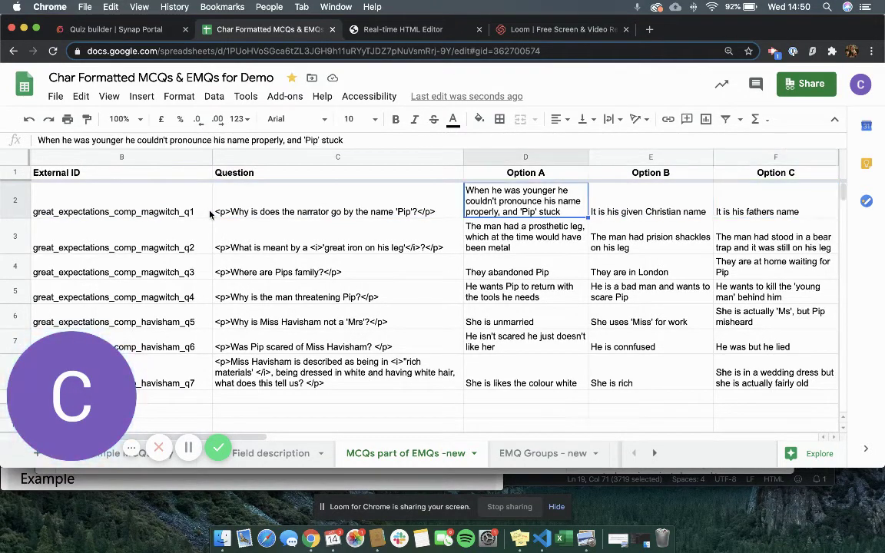
{"action": "key", "text": "Right"}
{"action": "key", "text": "Right"}
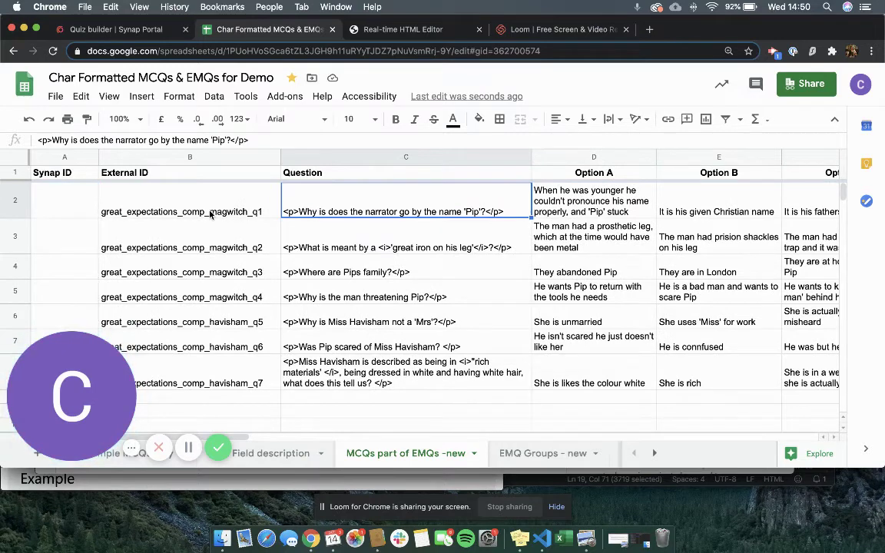
{"action": "key", "text": "Right"}
{"action": "key", "text": "Right"}
{"action": "key", "text": "Right"}
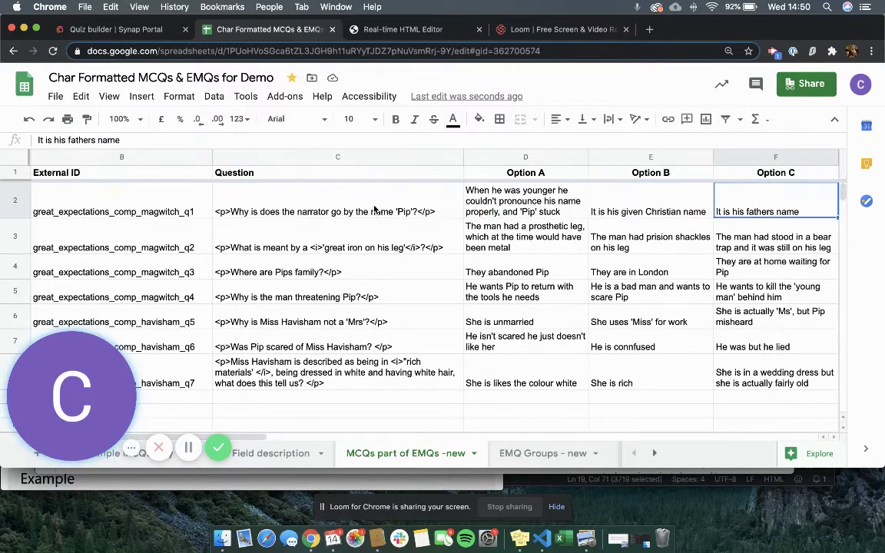
{"action": "key", "text": "Right"}
{"action": "key", "text": "Right"}
{"action": "key", "text": "Left"}
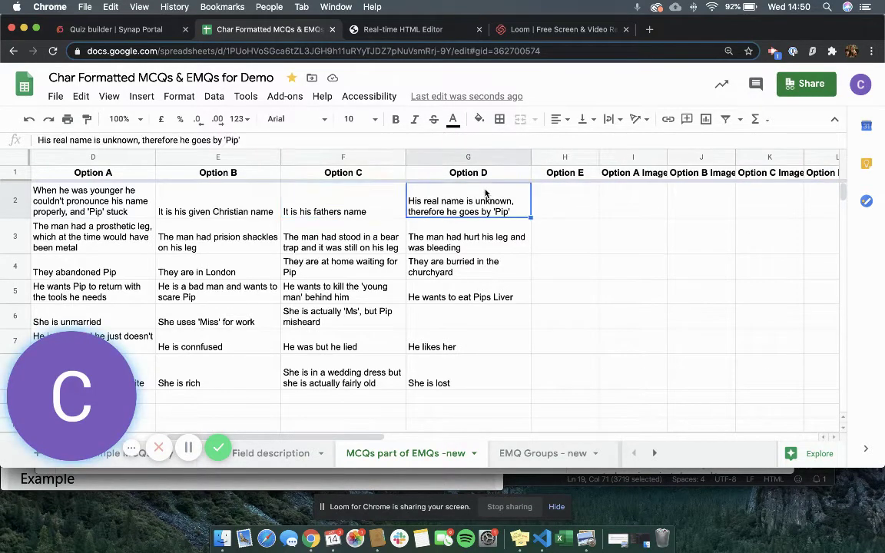
{"action": "key", "text": "Left"}
{"action": "key", "text": "Left"}
{"action": "key", "text": "Left"}
{"action": "key", "text": "Left"}
{"action": "key", "text": "Left"}
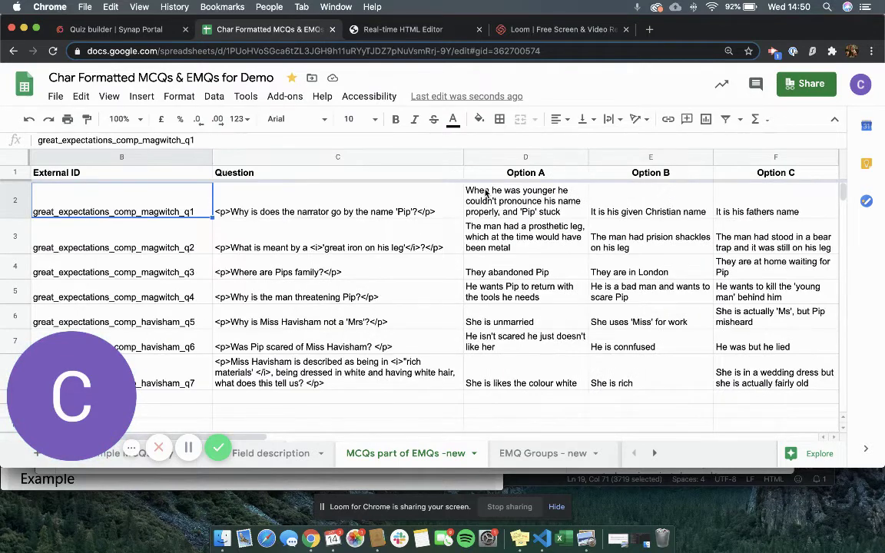
{"action": "scroll", "coordinate": [486, 193], "scroll_direction": "left", "scroll_amount": 1}
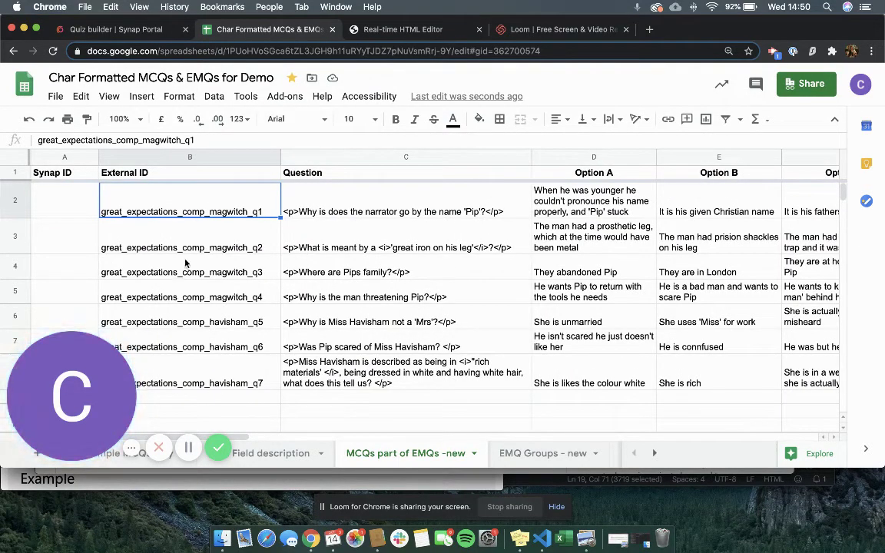
Examine the External ID column to see which question rows belong to the Magwitch group and which to the Havisham group.
{"action": "scroll", "coordinate": [212, 273], "scroll_direction": "down", "scroll_amount": 1}
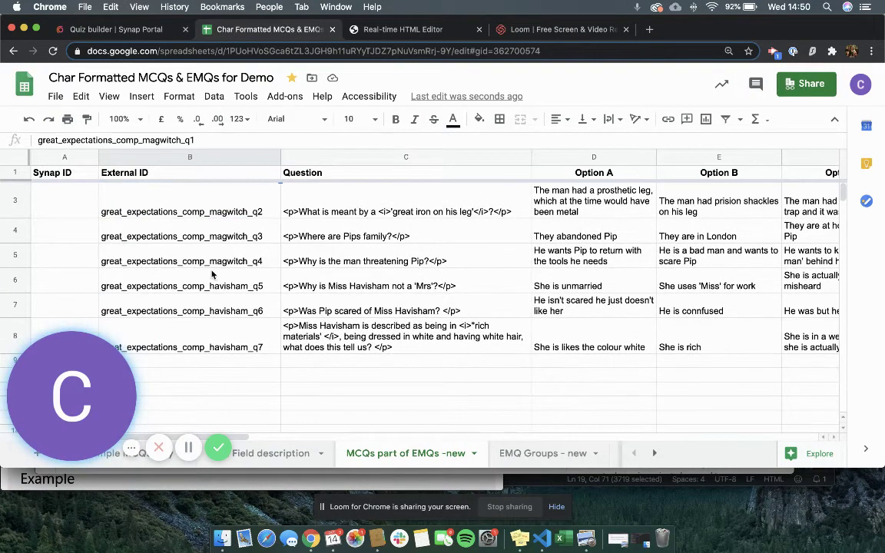
{"action": "left_click", "coordinate": [213, 258]}
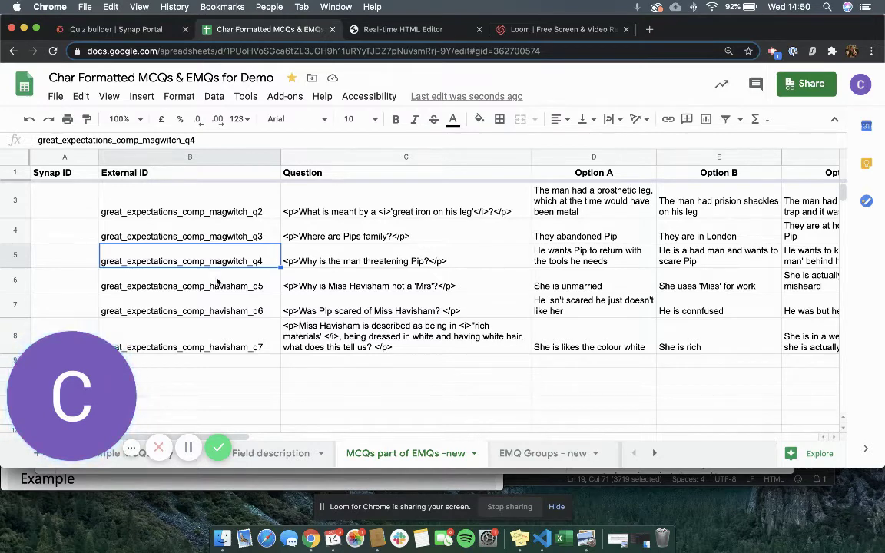
{"action": "scroll", "coordinate": [223, 212], "scroll_direction": "up", "scroll_amount": 1}
{"action": "left_click", "coordinate": [225, 212]}
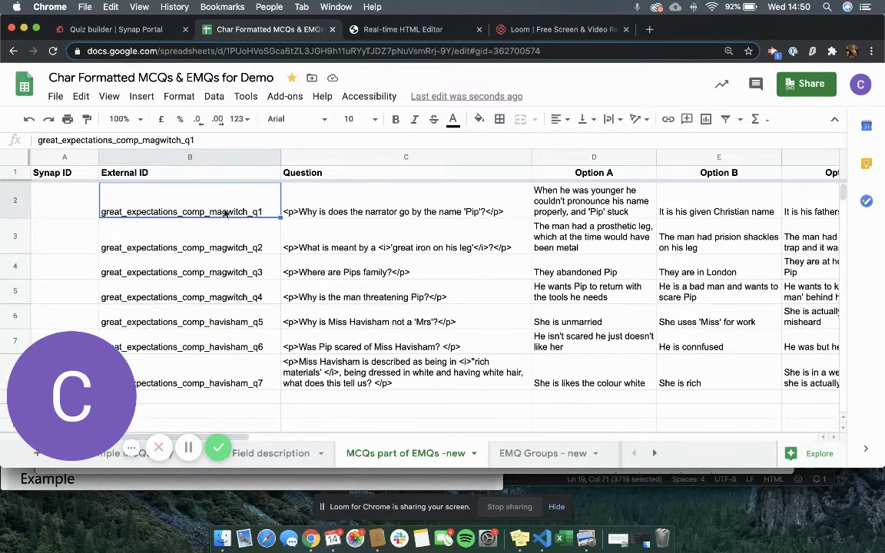
{"action": "scroll", "coordinate": [225, 213], "scroll_direction": "right", "scroll_amount": 2}
{"action": "scroll", "coordinate": [223, 295], "scroll_direction": "left", "scroll_amount": 2}
{"action": "left_click", "coordinate": [232, 298]}
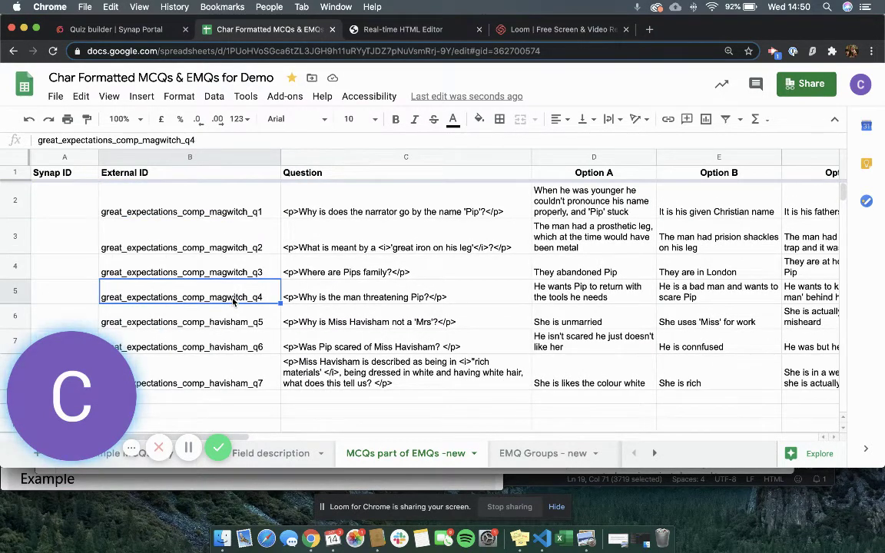
Enter c3AOpLmkRR as the EMQ Synap ID in Q5 for question great_expectations_comp_magwitch_q4.
{"action": "scroll", "coordinate": [232, 301], "scroll_direction": "right", "scroll_amount": 5}
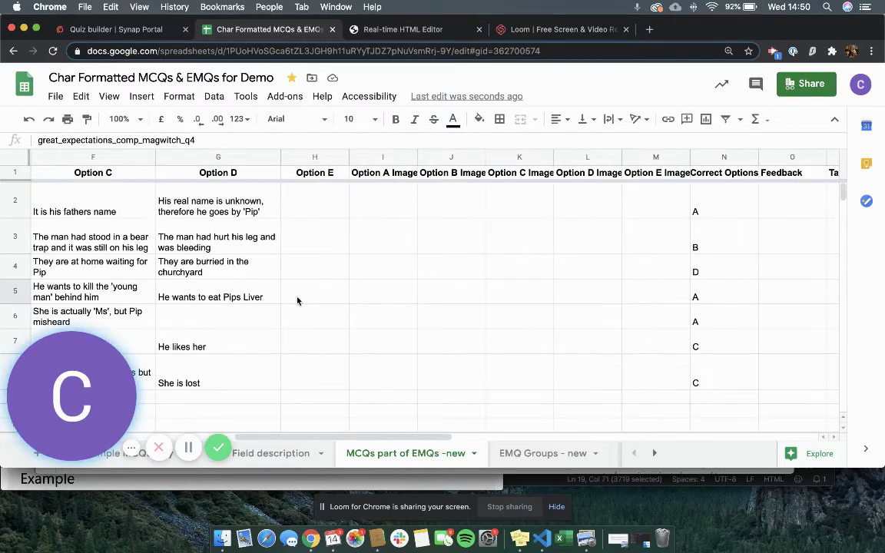
{"action": "scroll", "coordinate": [298, 301], "scroll_direction": "right", "scroll_amount": 4}
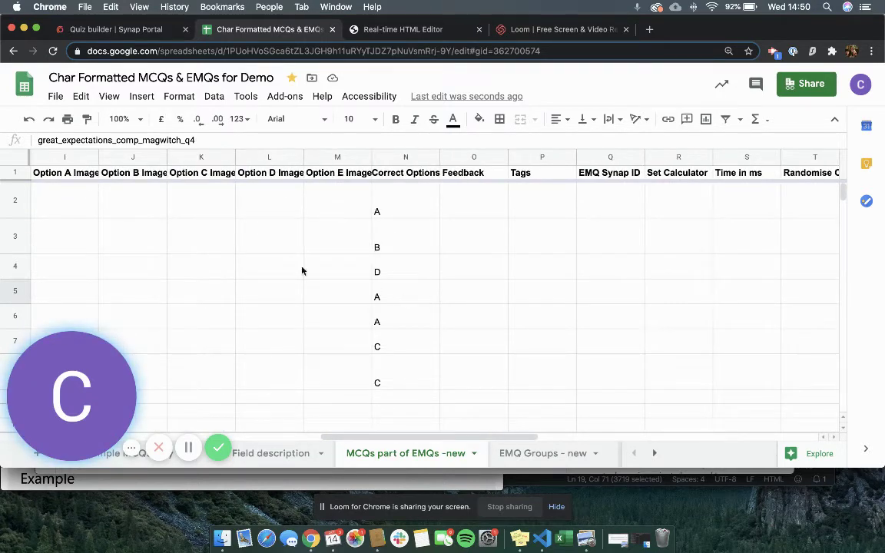
{"action": "key", "text": "Right"}
{"action": "key", "text": "Right"}
{"action": "key", "text": "Right"}
{"action": "key", "text": "Right"}
{"action": "key", "text": "Right"}
{"action": "key", "text": "Right"}
{"action": "key", "text": "Right"}
{"action": "key", "text": "Right"}
{"action": "key", "text": "Right"}
{"action": "key", "text": "Right"}
{"action": "key", "text": "Right"}
{"action": "key", "text": "Right"}
{"action": "key", "text": "Right"}
{"action": "key", "text": "Right"}
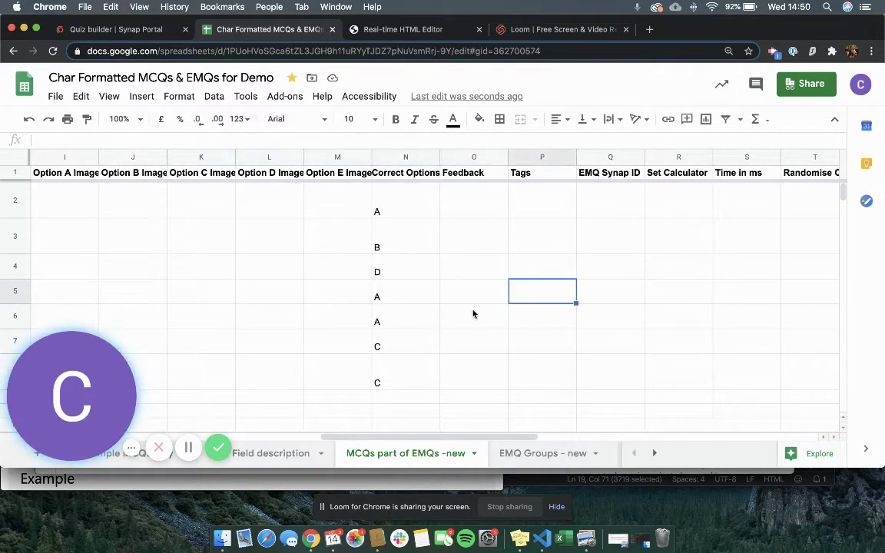
{"action": "left_click", "coordinate": [579, 291]}
{"action": "type", "text": "c3AOpLmkRR"}
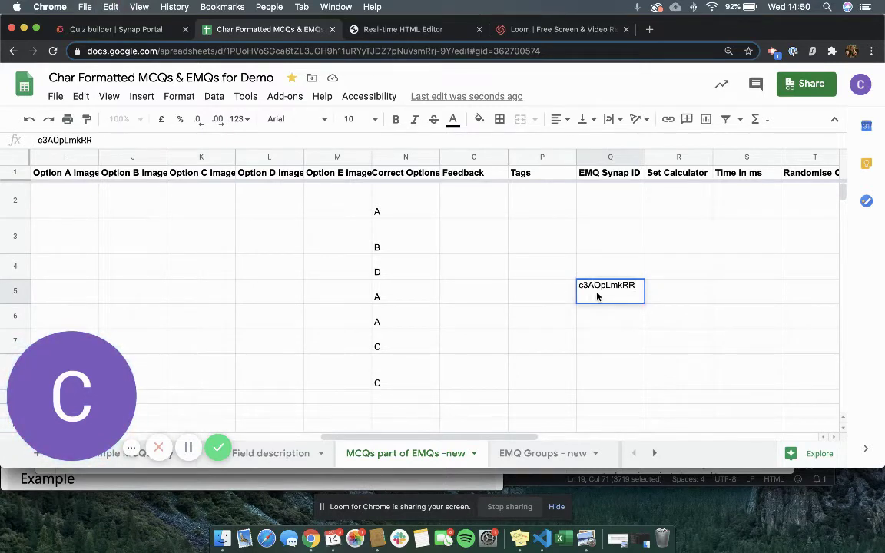
{"action": "key", "text": "Return"}
Copy the EMQ Synap ID from Q5 into Q2, Q3 and Q4 for the other Magwitch questions.
{"action": "left_click", "coordinate": [605, 193]}
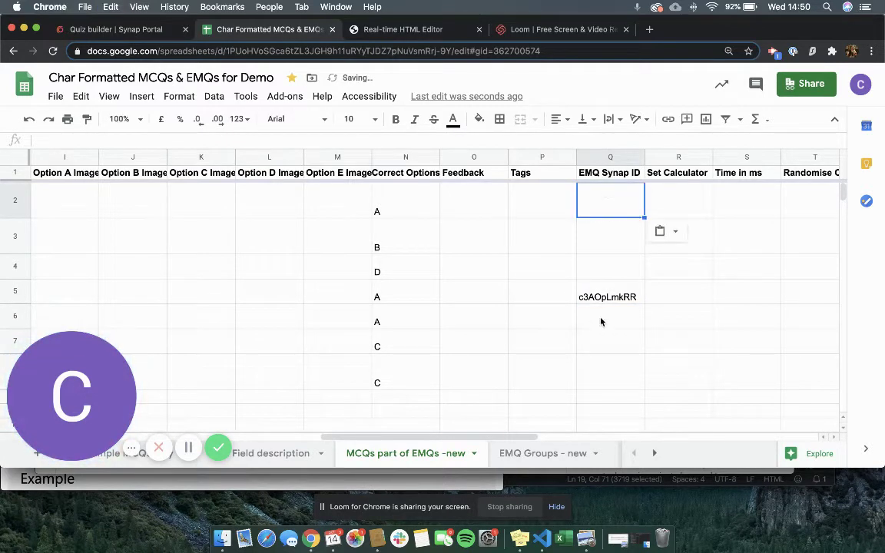
{"action": "left_click", "coordinate": [606, 290]}
{"action": "key", "text": "super+c"}
{"action": "left_click", "coordinate": [605, 202]}
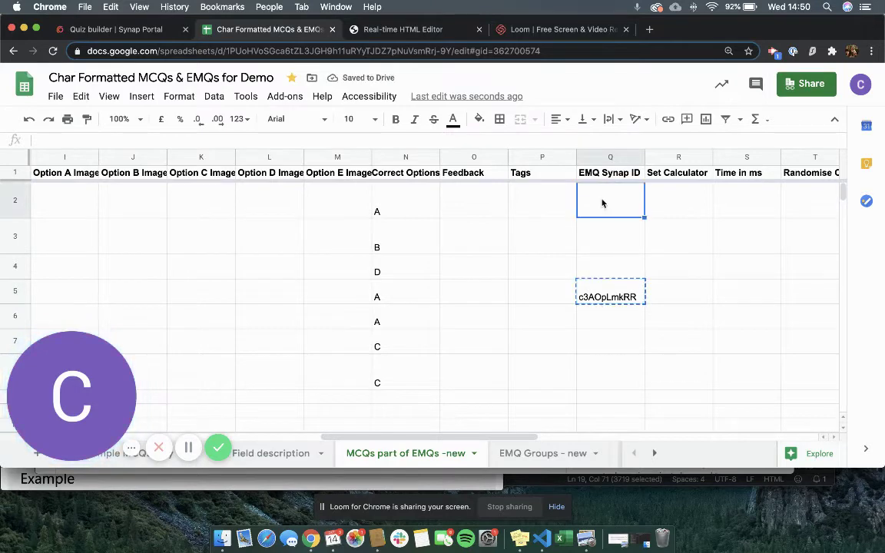
{"action": "key", "text": "super+v"}
{"action": "left_click", "coordinate": [603, 242]}
{"action": "key", "text": "super+v"}
{"action": "left_click", "coordinate": [602, 287]}
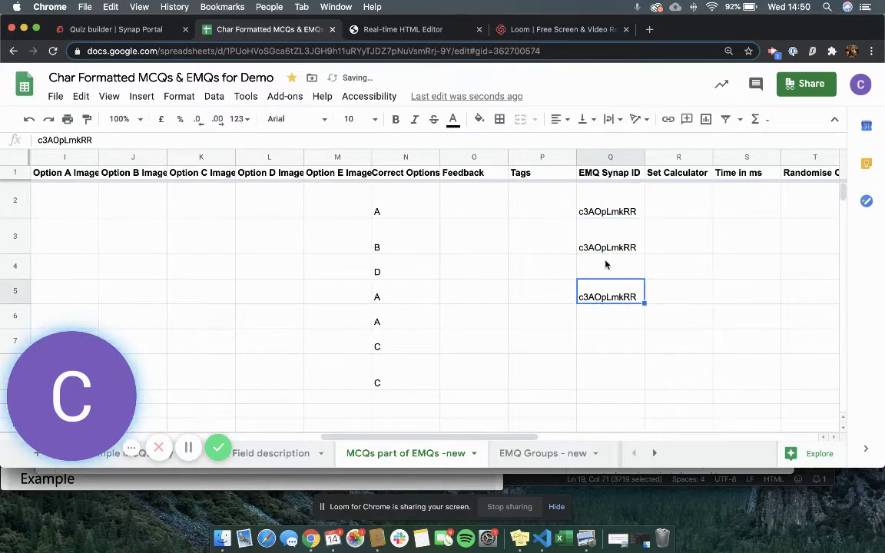
{"action": "left_click", "coordinate": [605, 264]}
{"action": "key", "text": "super+v"}
Copy Synap ID O9RkvON4BZ from the "EMQ Groups - new" sheet into Q6, Q7 and Q8 for the Havisham questions.
{"action": "left_click", "coordinate": [600, 314]}
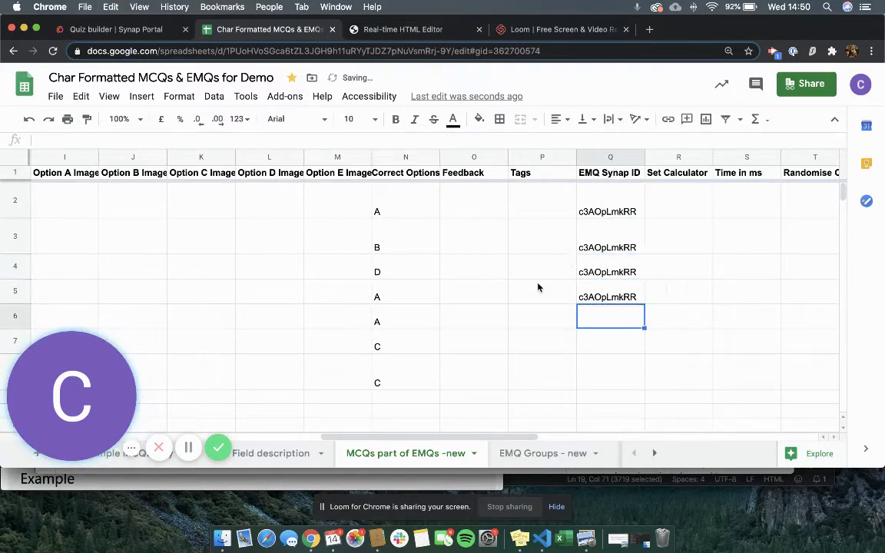
{"action": "left_click", "coordinate": [505, 457]}
{"action": "left_click", "coordinate": [64, 246]}
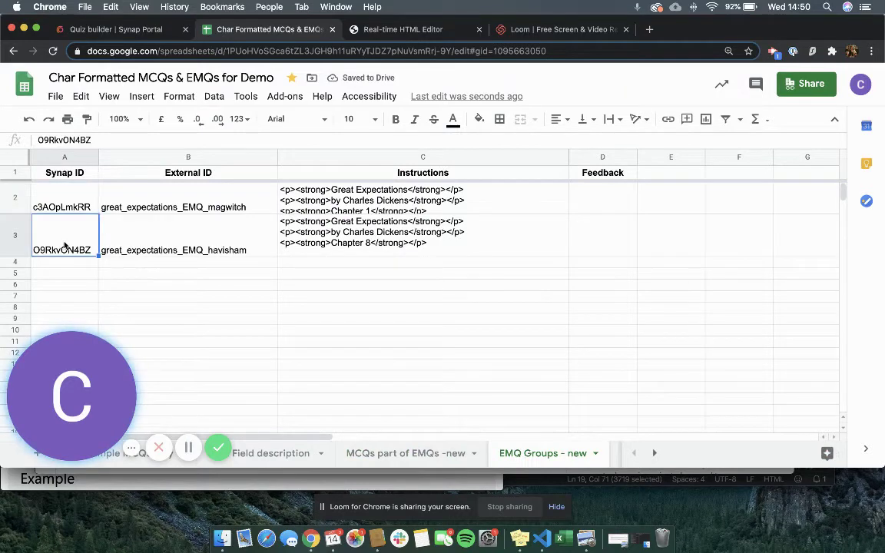
{"action": "key", "text": "super+c"}
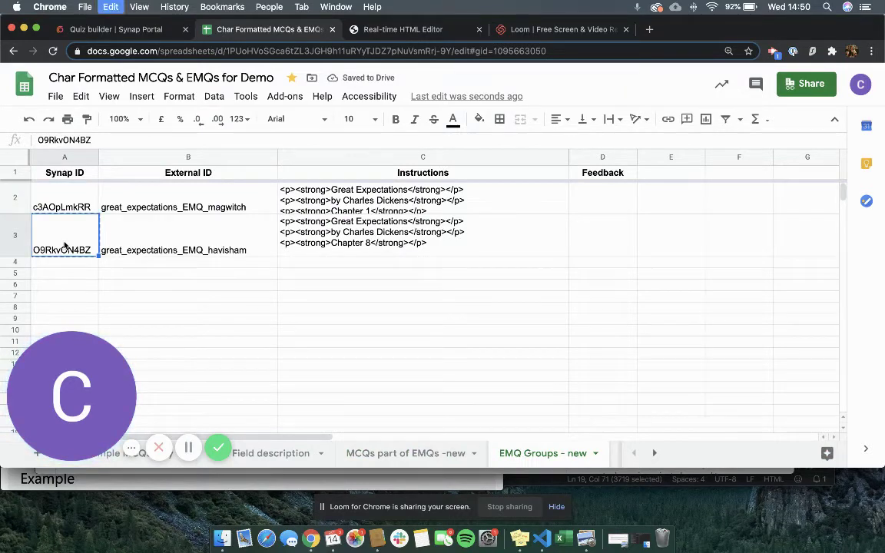
{"action": "left_click", "coordinate": [370, 457]}
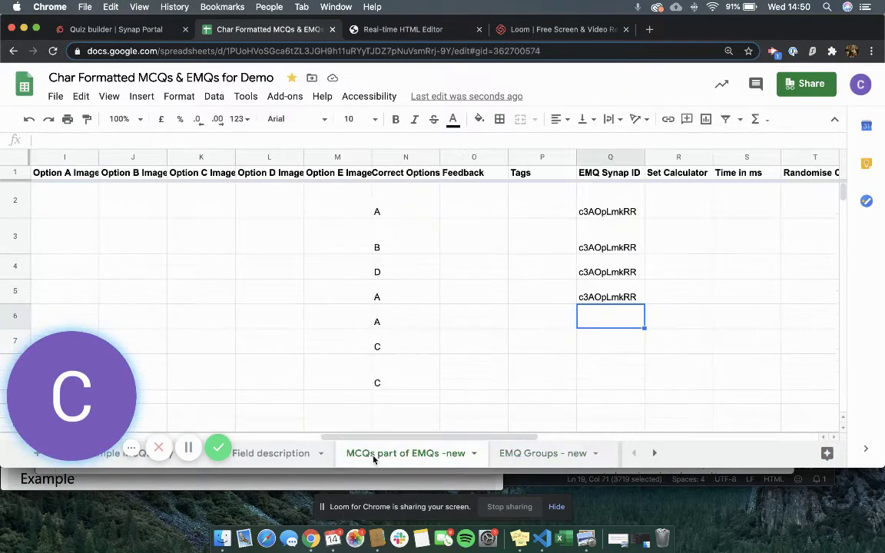
{"action": "key", "text": "super+v"}
{"action": "left_click", "coordinate": [608, 347]}
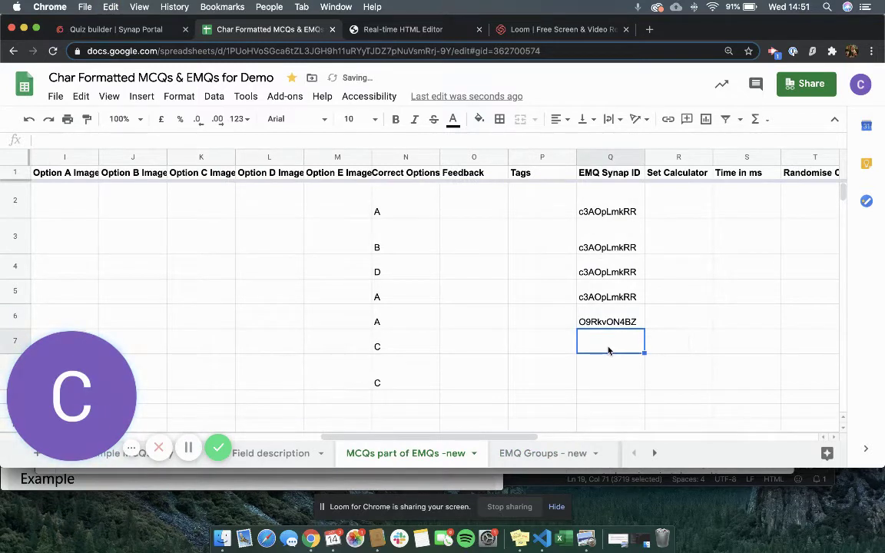
{"action": "key", "text": "super+v"}
{"action": "left_click", "coordinate": [606, 368]}
{"action": "key", "text": "super+v"}
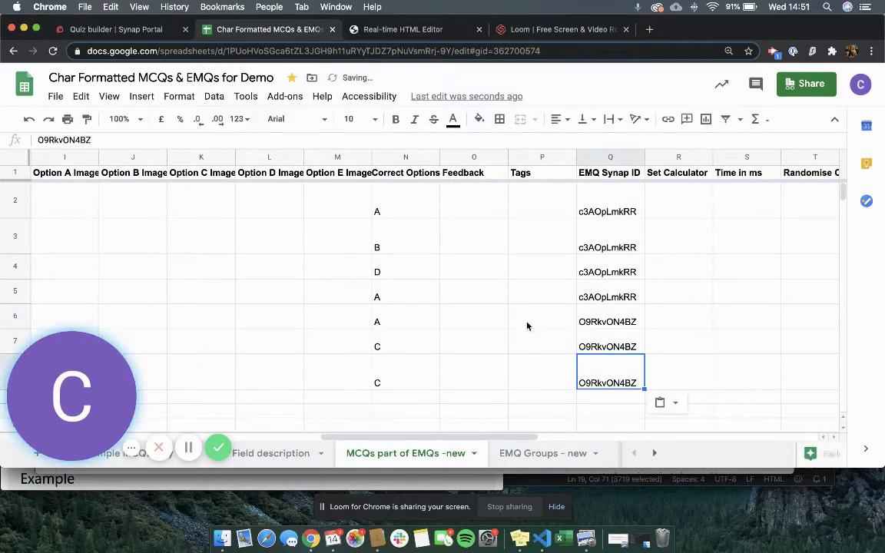
Check the Havisham questions' EMQ Synap IDs against the Chapter 8 group on the "EMQ Groups - new" sheet.
{"action": "left_click", "coordinate": [525, 324]}
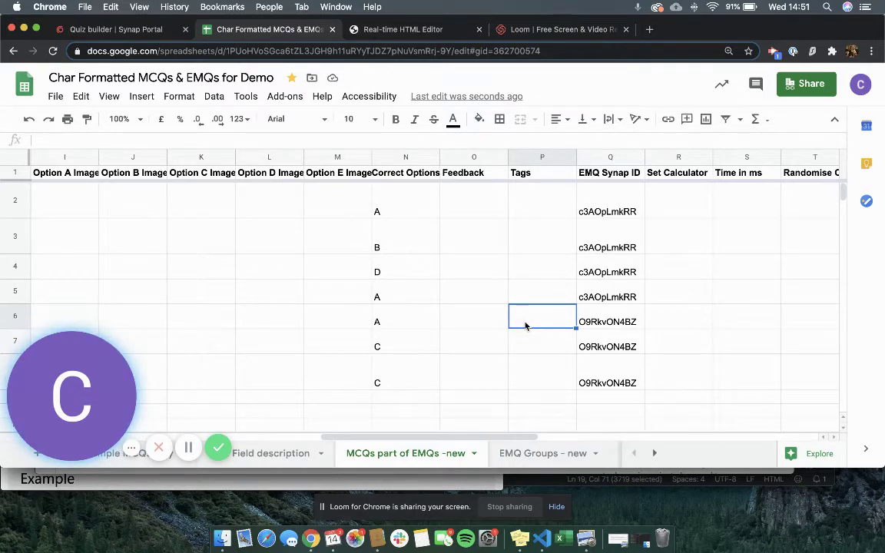
{"action": "left_click", "coordinate": [601, 320]}
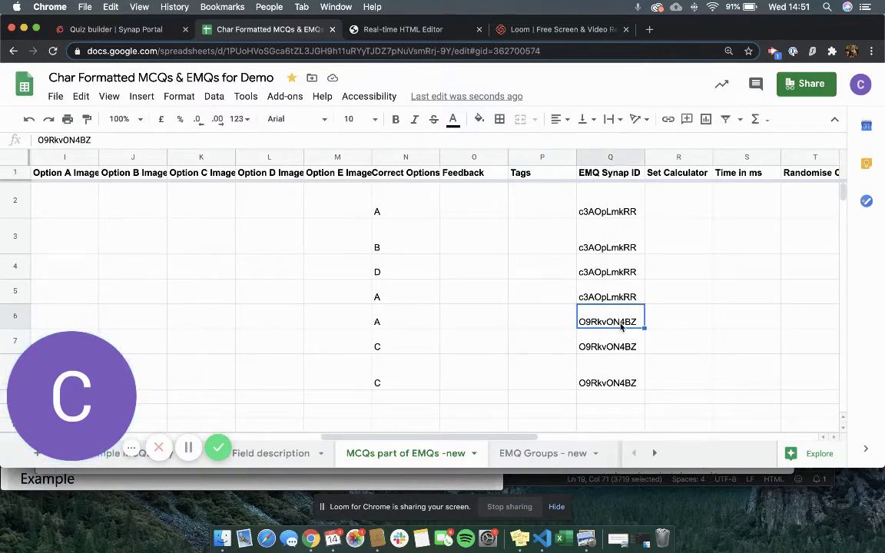
{"action": "left_click", "coordinate": [558, 454]}
{"action": "left_click", "coordinate": [290, 234]}
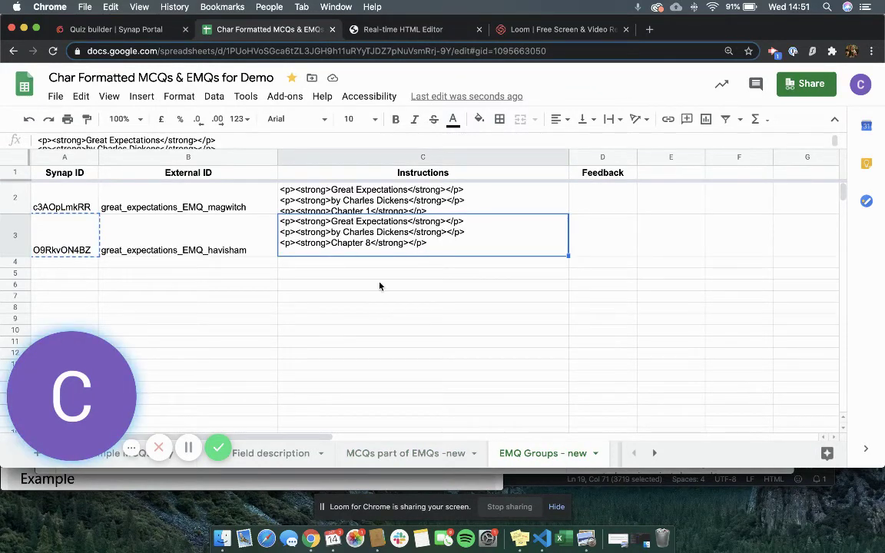
{"action": "left_click", "coordinate": [401, 453]}
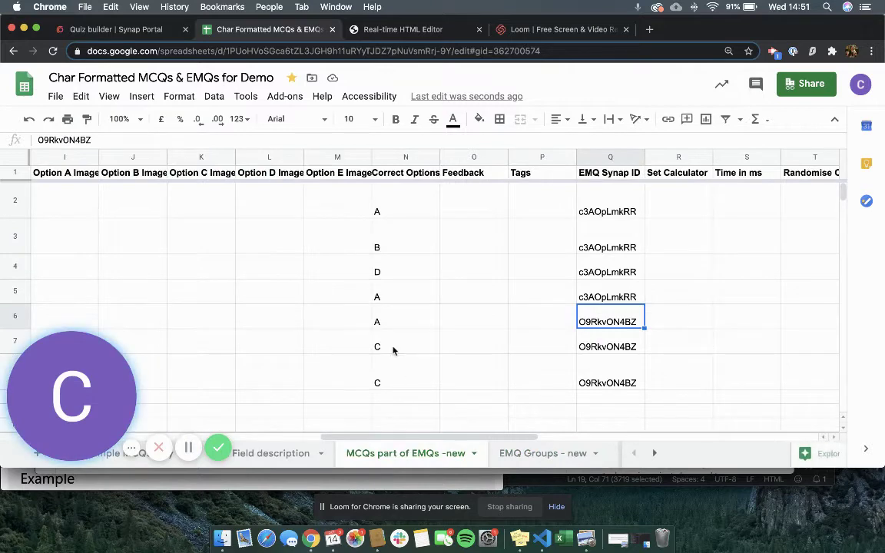
{"action": "scroll", "coordinate": [389, 350], "scroll_direction": "left", "scroll_amount": 15}
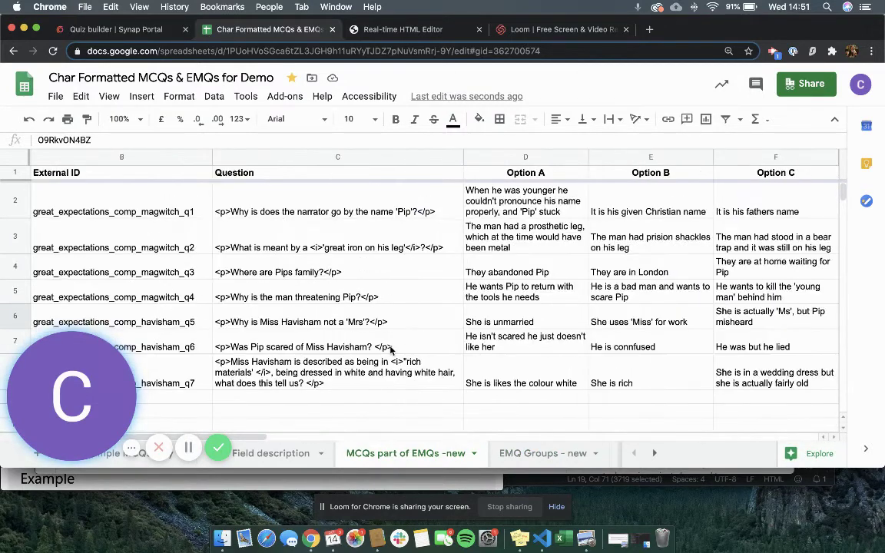
Download the "MCQs part of EMQs -new" sheet as a comma-separated values file and dismiss the download notice.
{"action": "left_click", "coordinate": [62, 96]}
{"action": "mouse_move", "coordinate": [142, 274]}
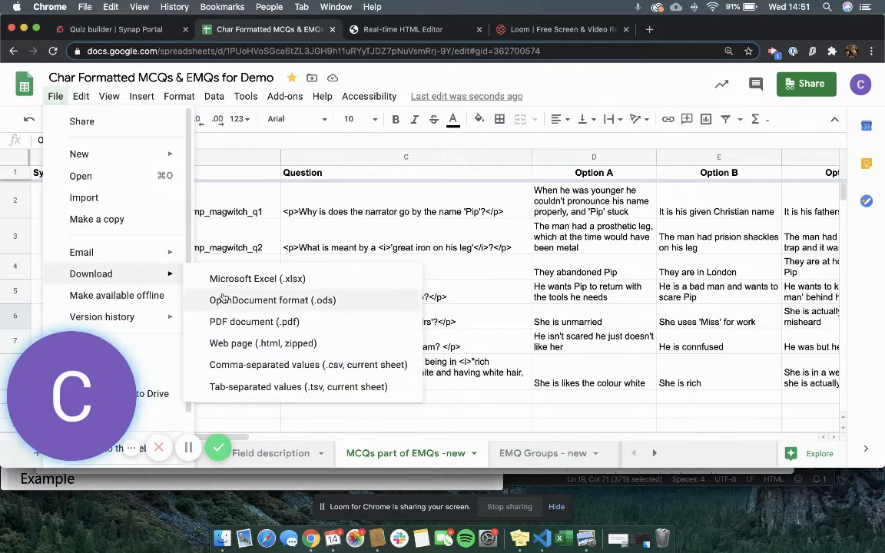
{"action": "left_click", "coordinate": [261, 366]}
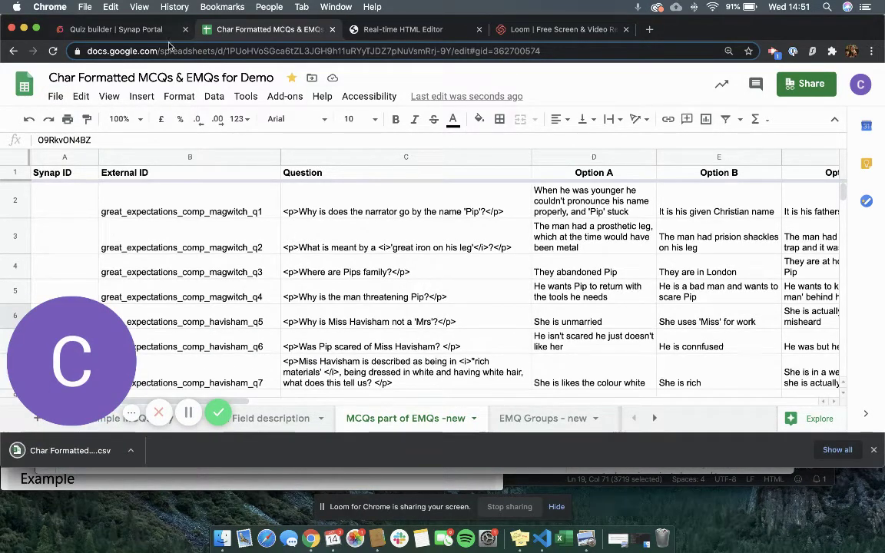
{"action": "left_click", "coordinate": [872, 449]}
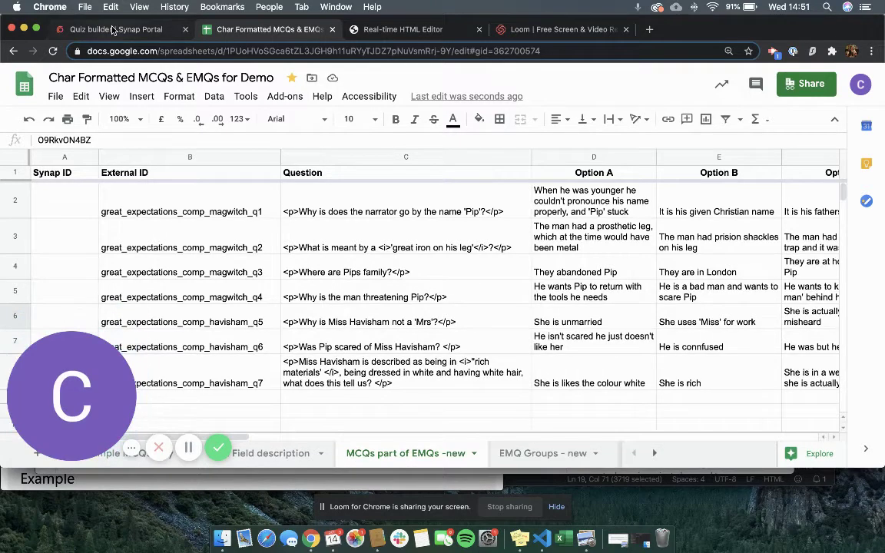
Switch to the Synap quiz builder, close the Chapter 1 EMQ group's details and open the quiz's import page.
{"action": "left_click", "coordinate": [115, 29]}
{"action": "scroll", "coordinate": [817, 428], "scroll_direction": "down", "scroll_amount": 3}
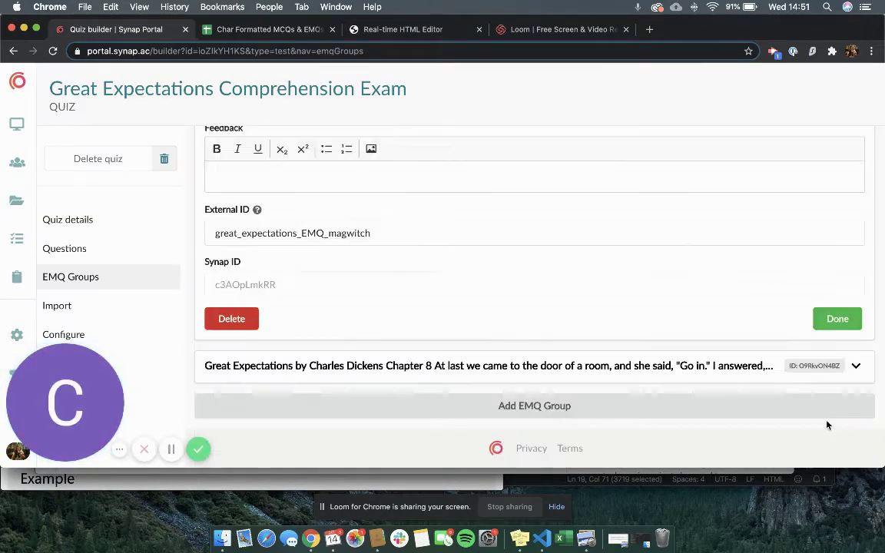
{"action": "left_click", "coordinate": [831, 321]}
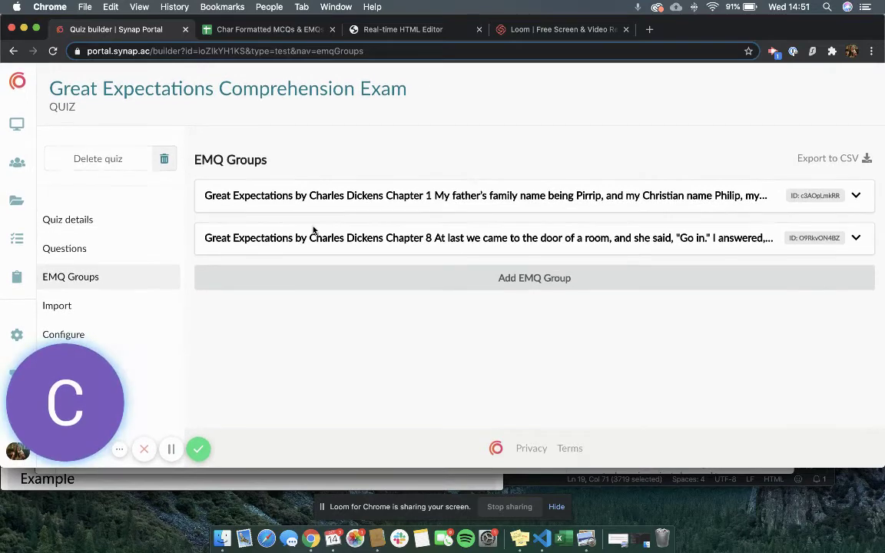
{"action": "left_click", "coordinate": [135, 306]}
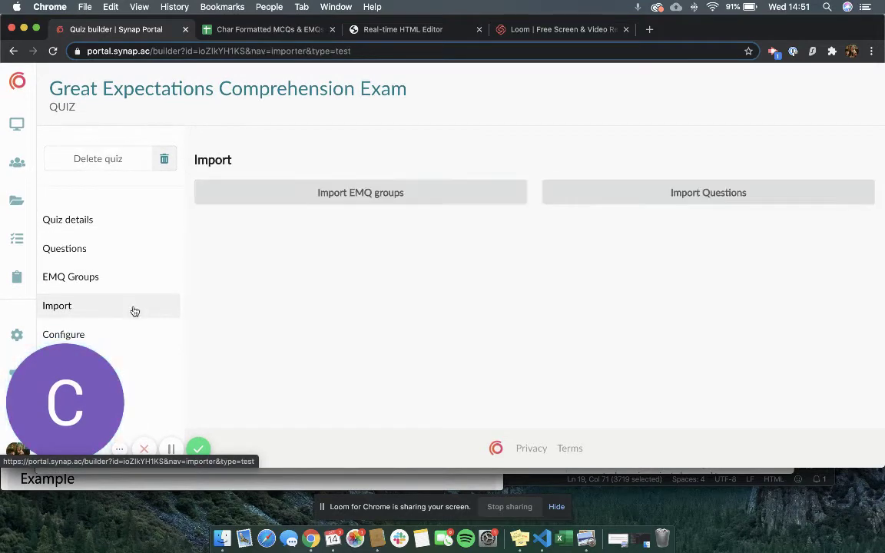
Upload the "MCQs part of EMQs -new" CSV file from Downloads to the questions import.
{"action": "left_click", "coordinate": [634, 203]}
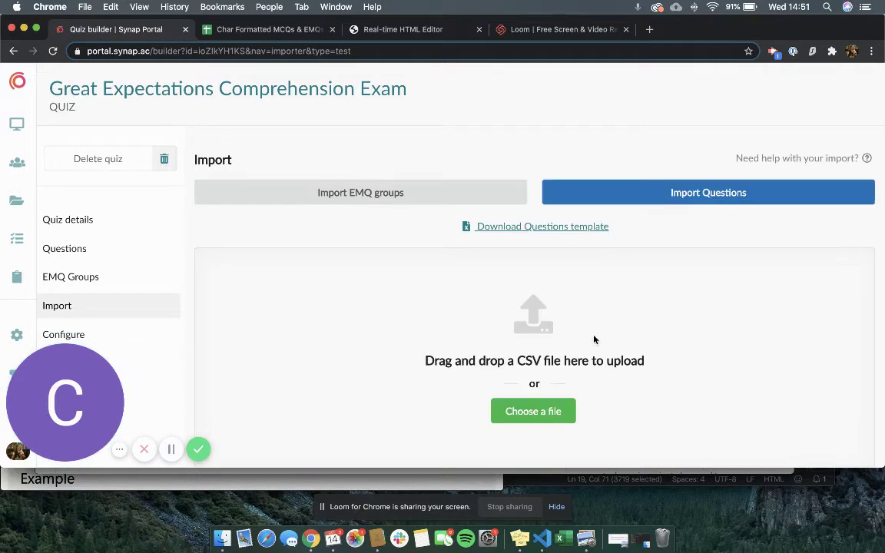
{"action": "scroll", "coordinate": [593, 338], "scroll_direction": "down", "scroll_amount": 2}
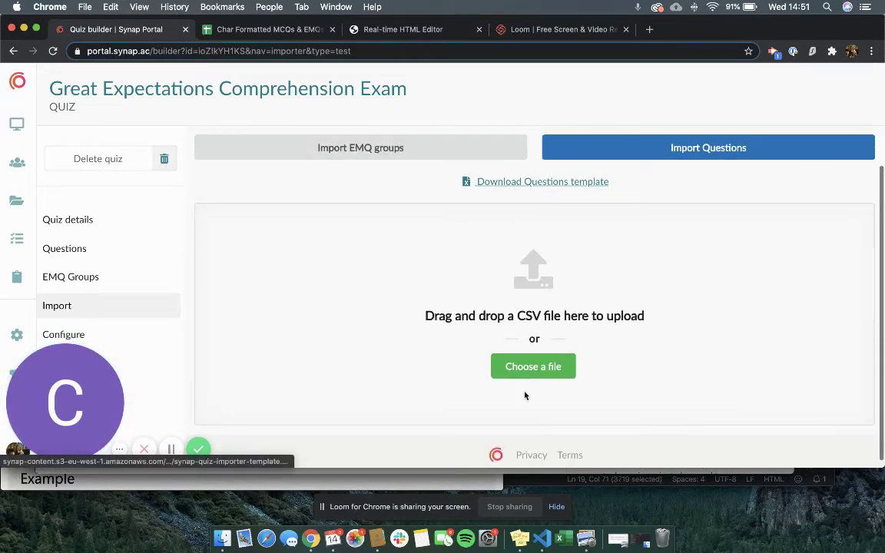
{"action": "left_click", "coordinate": [543, 367]}
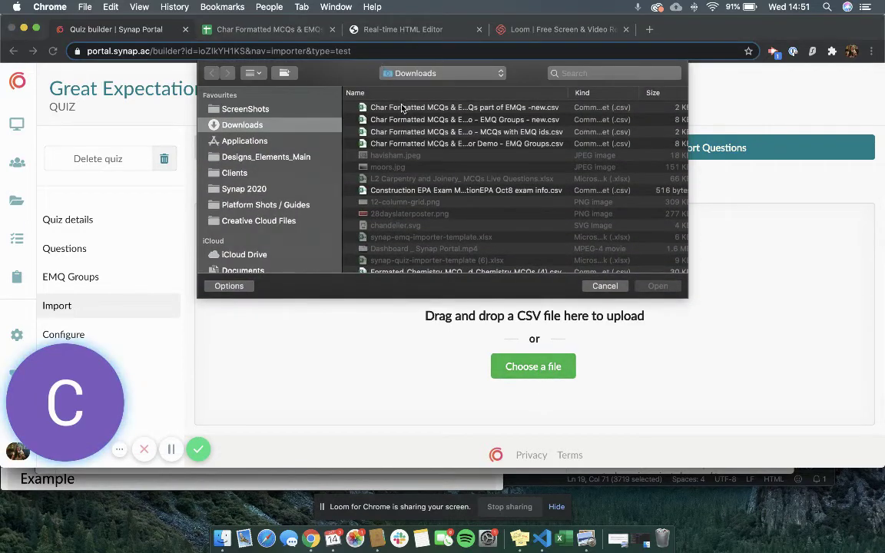
{"action": "double_click", "coordinate": [404, 108]}
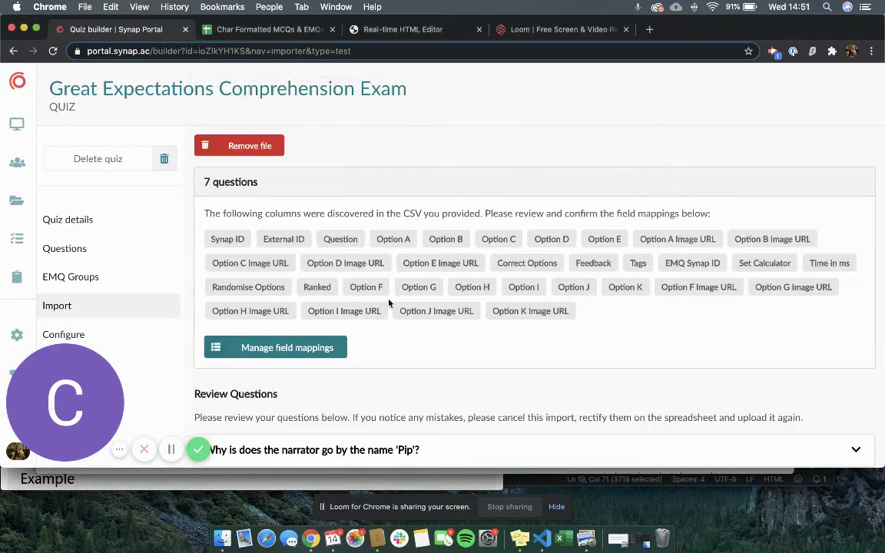
Review the questions import's field mappings, including EMQ Synap ID, the options, correct options and Ranked.
{"action": "left_click", "coordinate": [298, 347]}
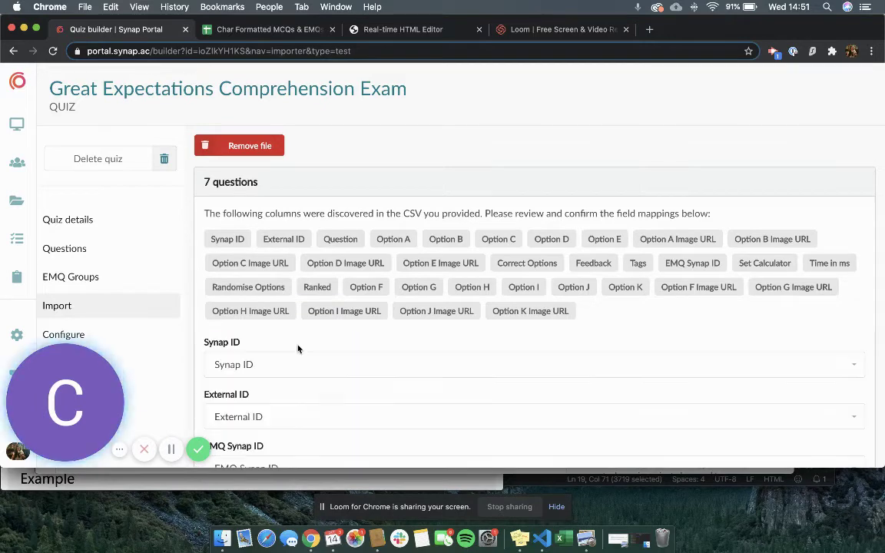
{"action": "scroll", "coordinate": [298, 350], "scroll_direction": "down", "scroll_amount": 1}
{"action": "scroll", "coordinate": [298, 349], "scroll_direction": "down", "scroll_amount": 3}
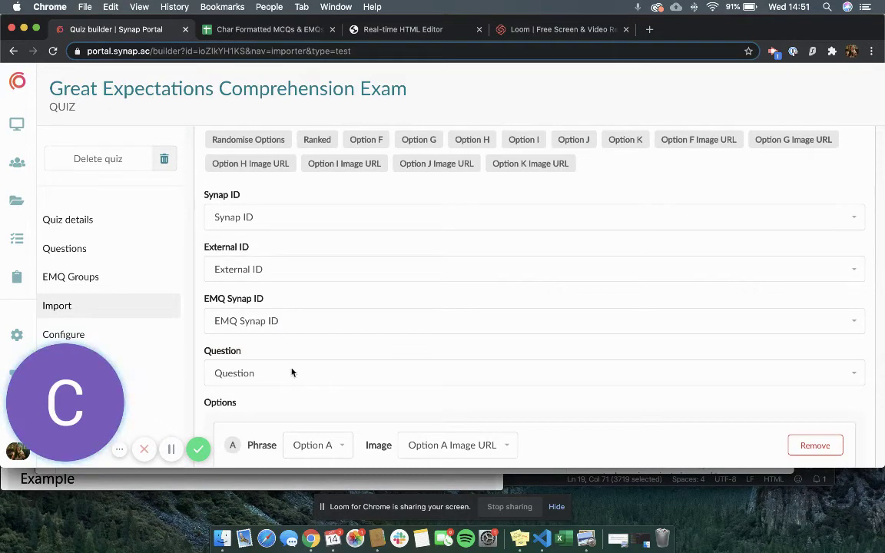
{"action": "scroll", "coordinate": [283, 369], "scroll_direction": "down", "scroll_amount": 5}
{"action": "scroll", "coordinate": [283, 369], "scroll_direction": "down", "scroll_amount": 2}
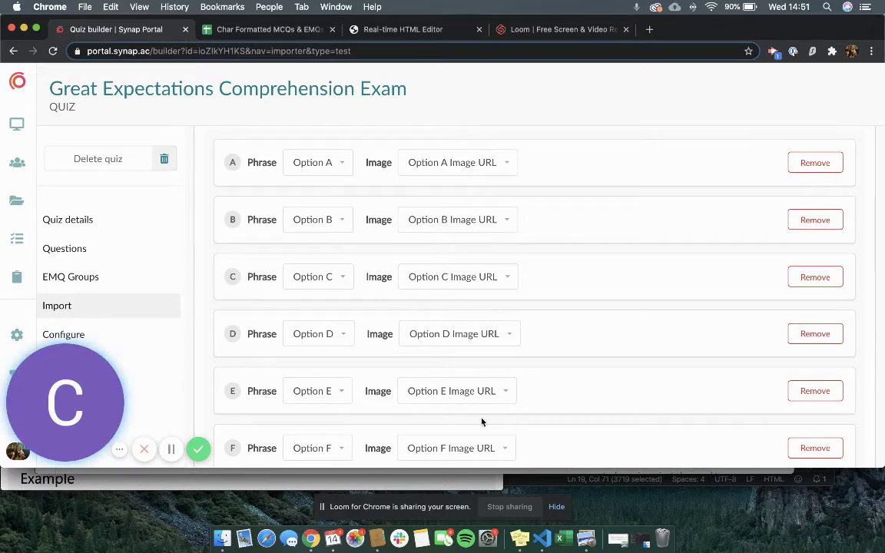
{"action": "scroll", "coordinate": [507, 450], "scroll_direction": "down", "scroll_amount": 10}
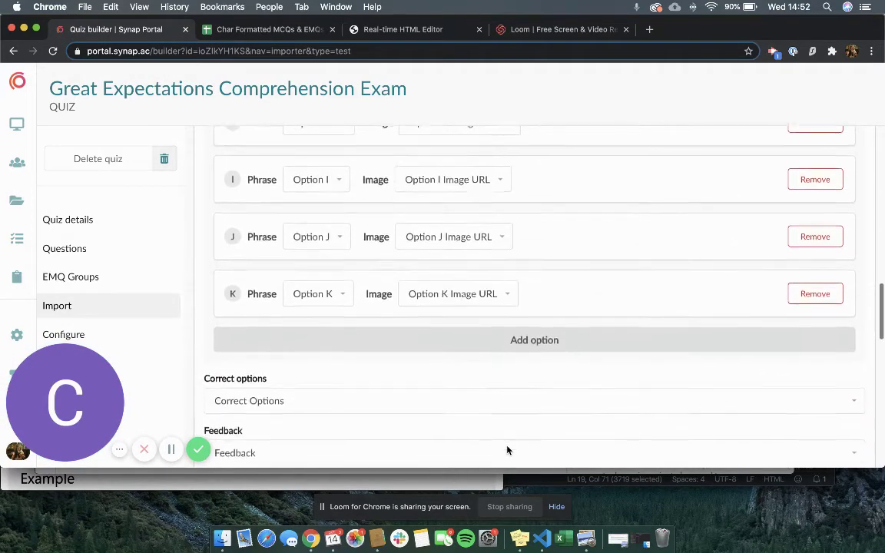
{"action": "scroll", "coordinate": [507, 450], "scroll_direction": "down", "scroll_amount": 7}
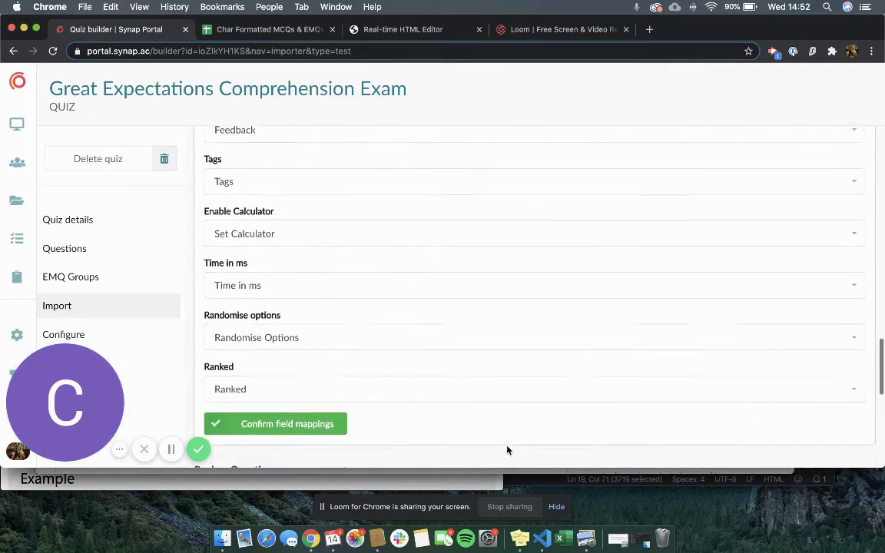
{"action": "scroll", "coordinate": [506, 450], "scroll_direction": "down", "scroll_amount": 5}
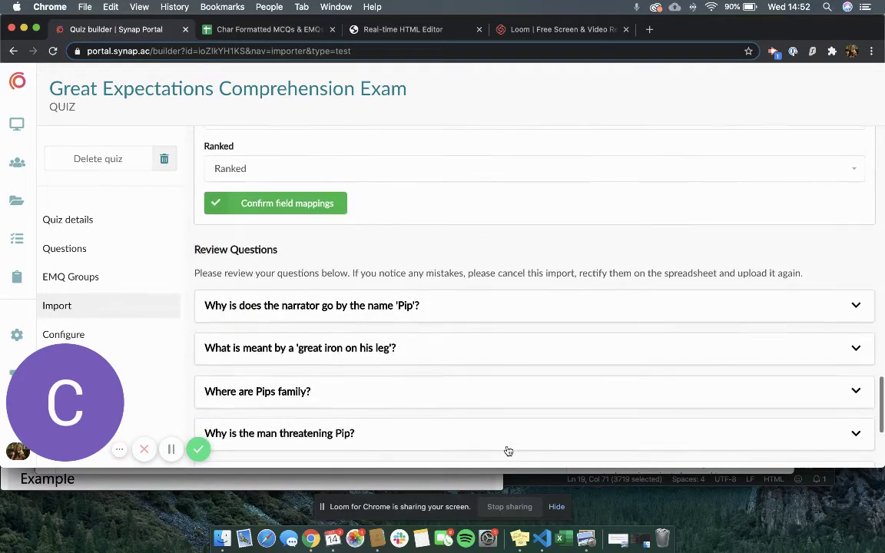
{"action": "scroll", "coordinate": [281, 246], "scroll_direction": "down", "scroll_amount": 2}
{"action": "scroll", "coordinate": [282, 200], "scroll_direction": "up", "scroll_amount": 1}
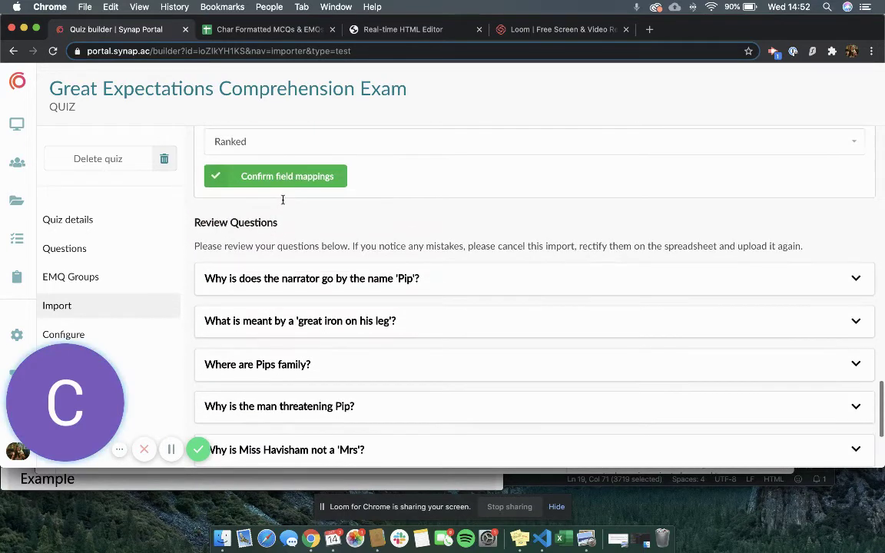
Examine the import preview of the question "What is meant by a 'great iron on his leg'?", including its EMQ Synap ID and options.
{"action": "scroll", "coordinate": [282, 200], "scroll_direction": "down", "scroll_amount": 4}
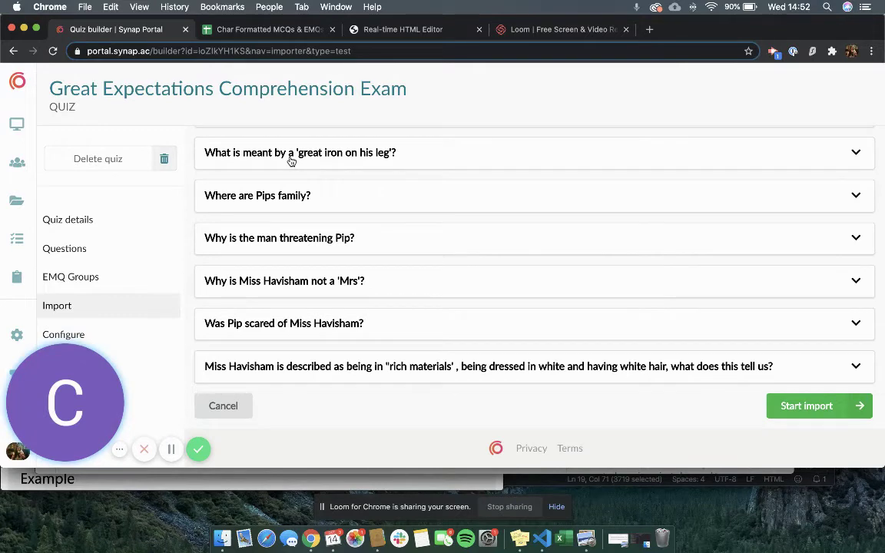
{"action": "left_click", "coordinate": [291, 159]}
{"action": "scroll", "coordinate": [297, 257], "scroll_direction": "down", "scroll_amount": 2}
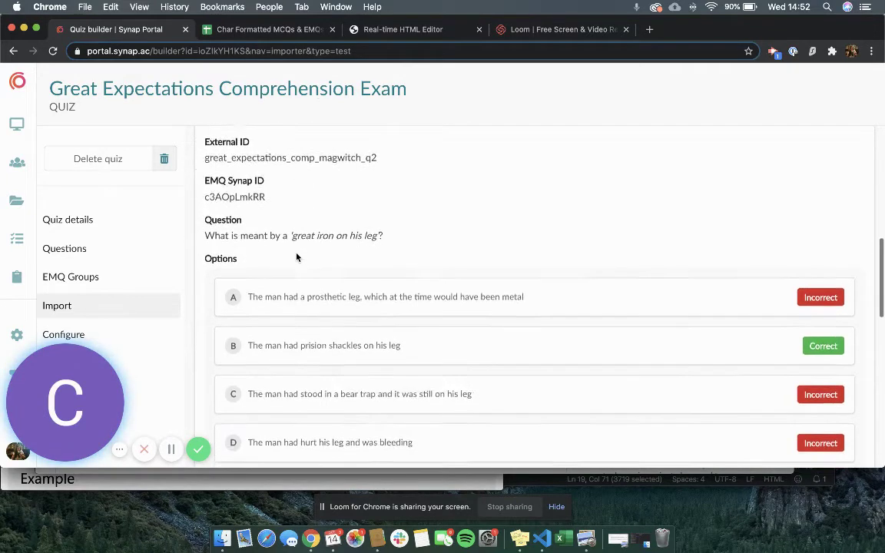
{"action": "scroll", "coordinate": [296, 256], "scroll_direction": "down", "scroll_amount": 15}
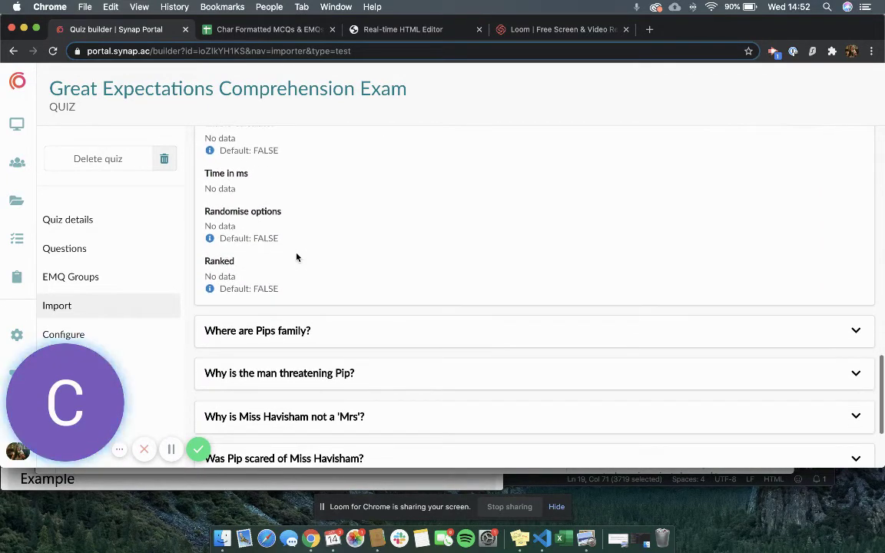
{"action": "scroll", "coordinate": [297, 257], "scroll_direction": "down", "scroll_amount": 3}
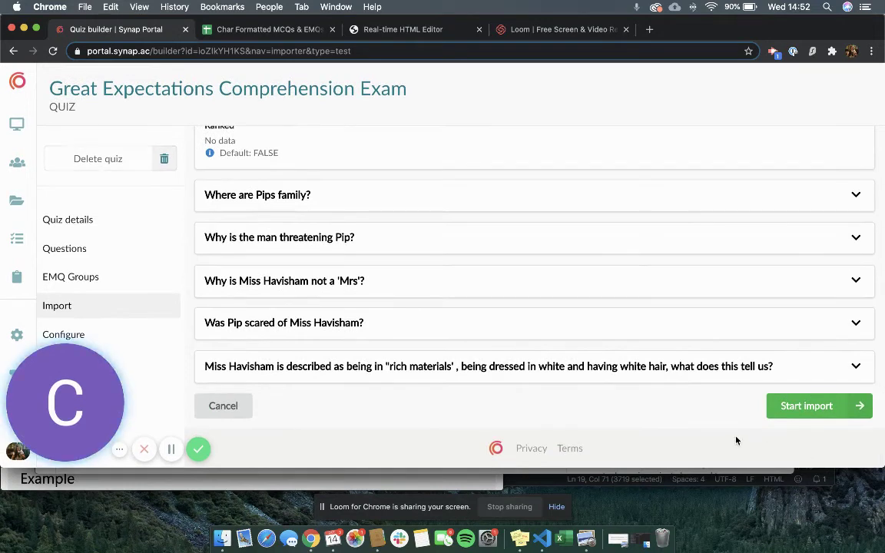
Start the questions import, confirm creating the questions and continue to the quiz's question list.
{"action": "left_click", "coordinate": [805, 414]}
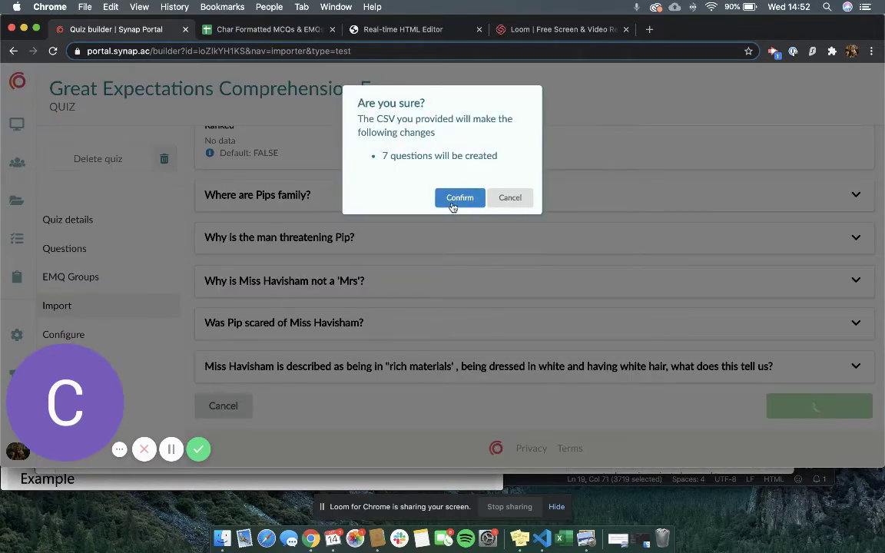
{"action": "left_click", "coordinate": [454, 206]}
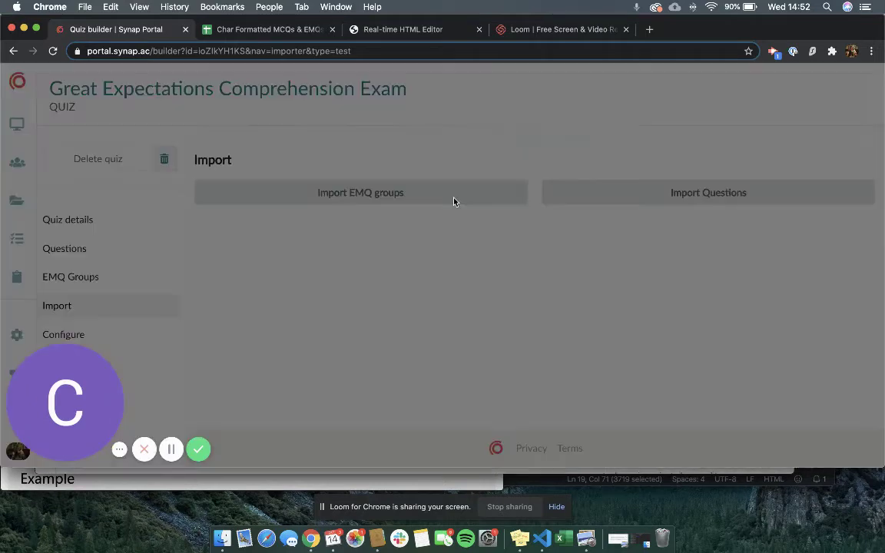
{"action": "left_click", "coordinate": [459, 182]}
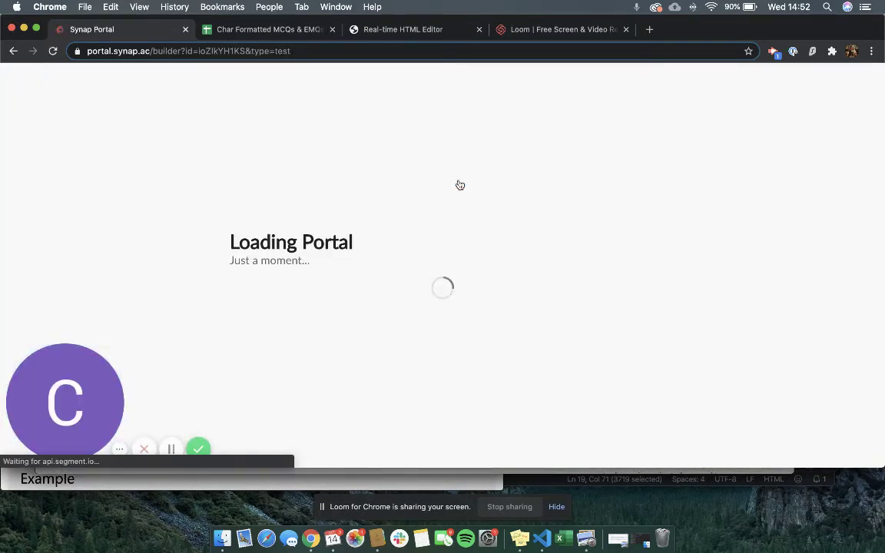
Enlarge the browser window downward and check the EMQ IDs on the imported questions.
{"action": "left_click_drag", "start_coordinate": [880, 462], "coordinate": [880, 515]}
{"action": "scroll", "coordinate": [470, 316], "scroll_direction": "down", "scroll_amount": 2}
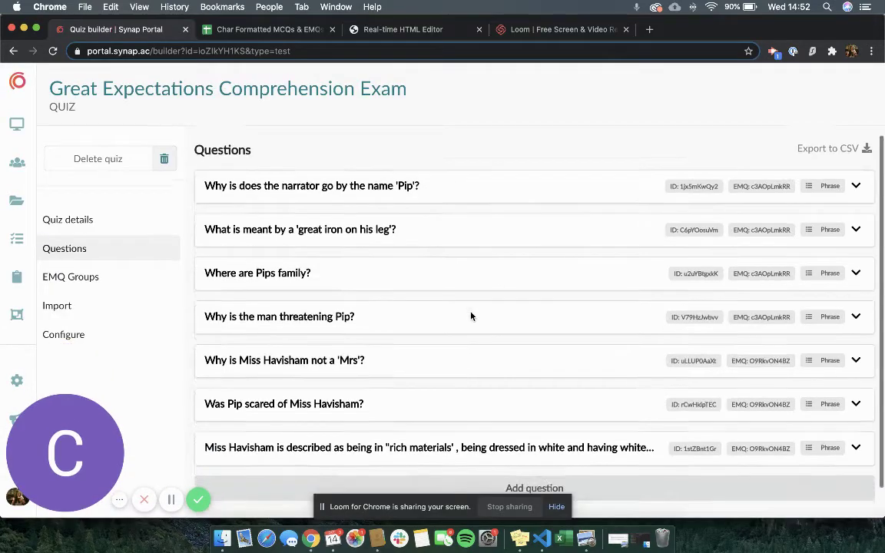
{"action": "scroll", "coordinate": [470, 315], "scroll_direction": "up", "scroll_amount": 2}
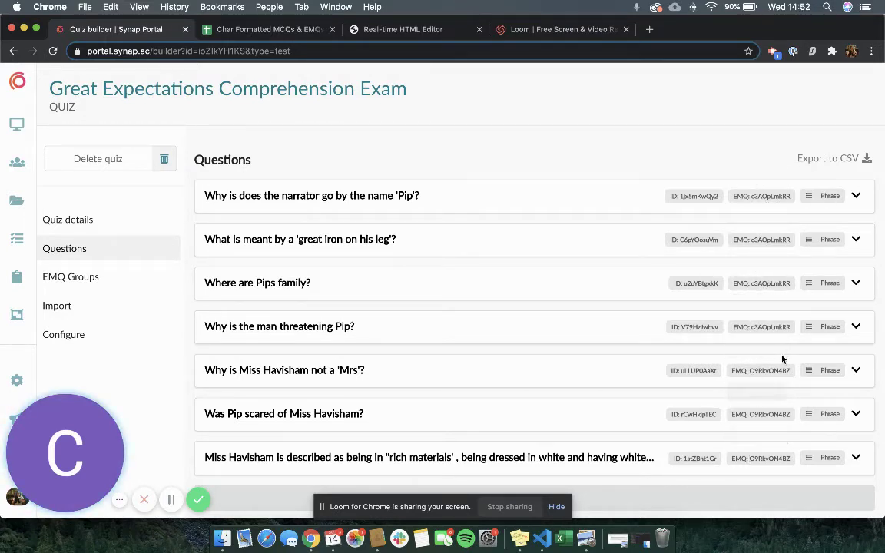
Set the layout of the question about the narrator's name 'Pip' to Side-by-side in its advanced options and save the quiz.
{"action": "left_click", "coordinate": [627, 205]}
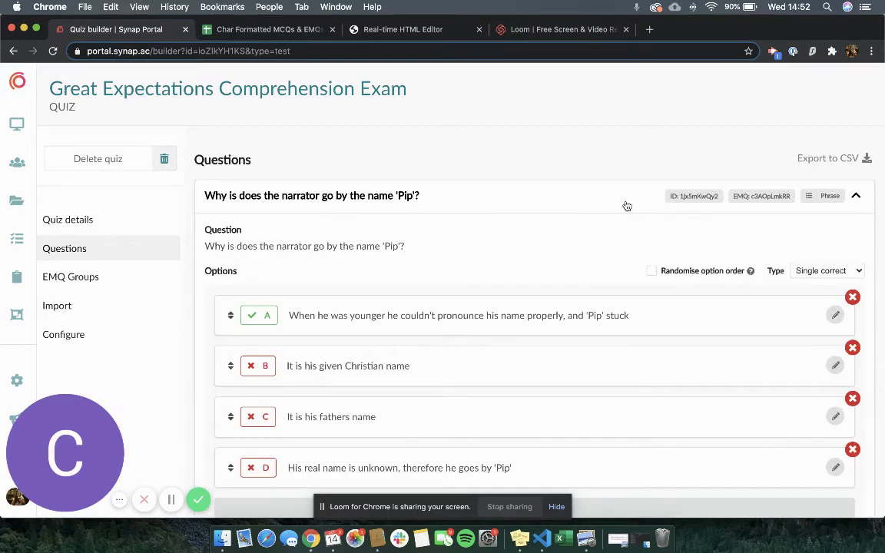
{"action": "scroll", "coordinate": [606, 300], "scroll_direction": "down", "scroll_amount": 4}
{"action": "scroll", "coordinate": [606, 300], "scroll_direction": "down", "scroll_amount": 4}
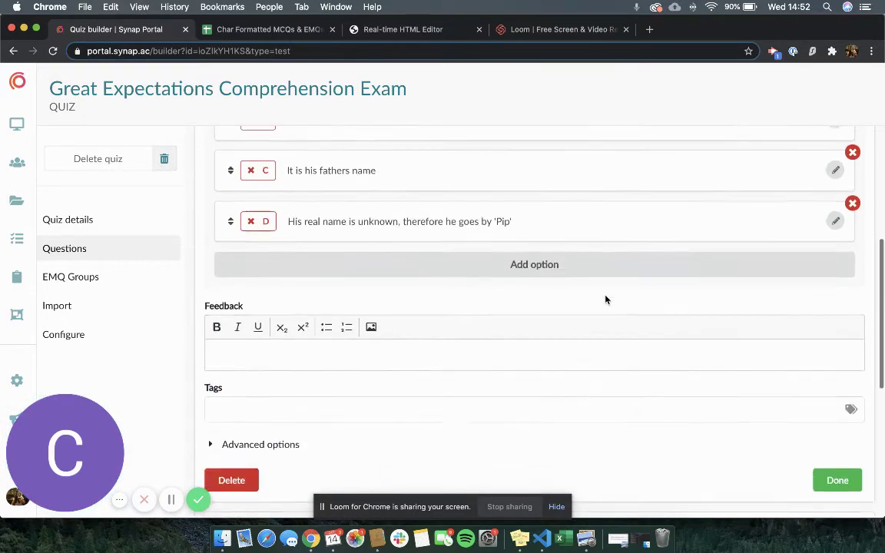
{"action": "left_click", "coordinate": [262, 301]}
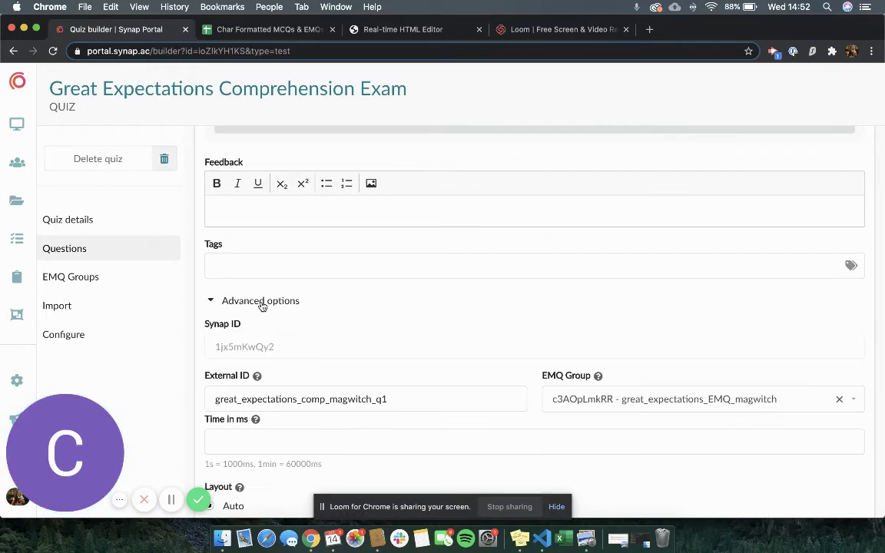
{"action": "scroll", "coordinate": [258, 304], "scroll_direction": "down", "scroll_amount": 4}
{"action": "mouse_move", "coordinate": [240, 335]}
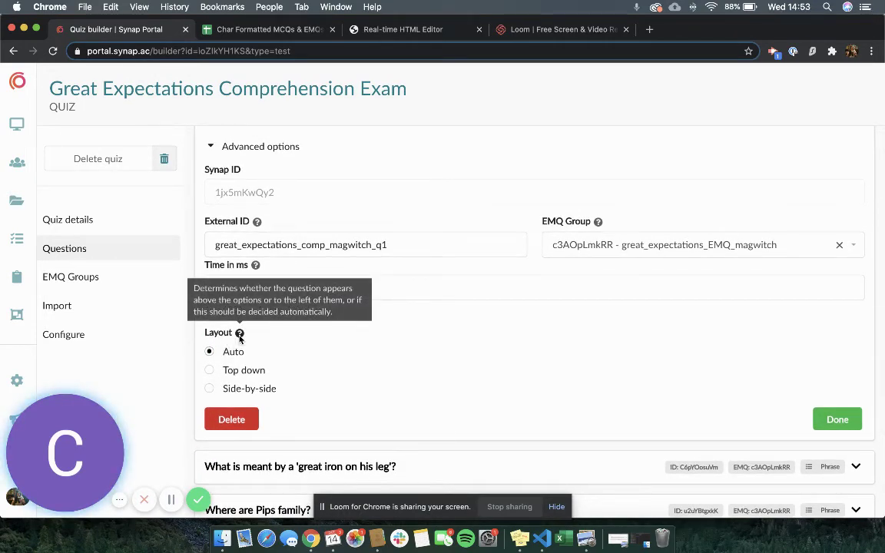
{"action": "left_click", "coordinate": [209, 389]}
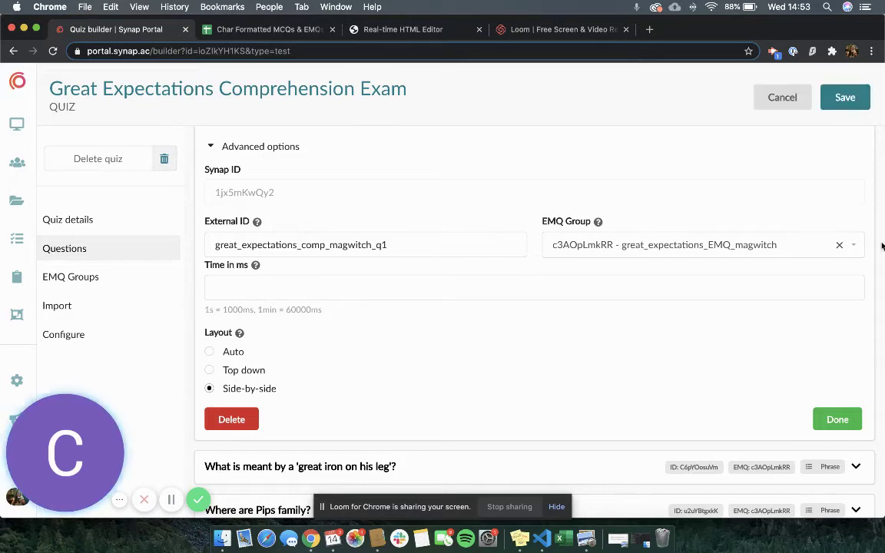
{"action": "left_click", "coordinate": [848, 104]}
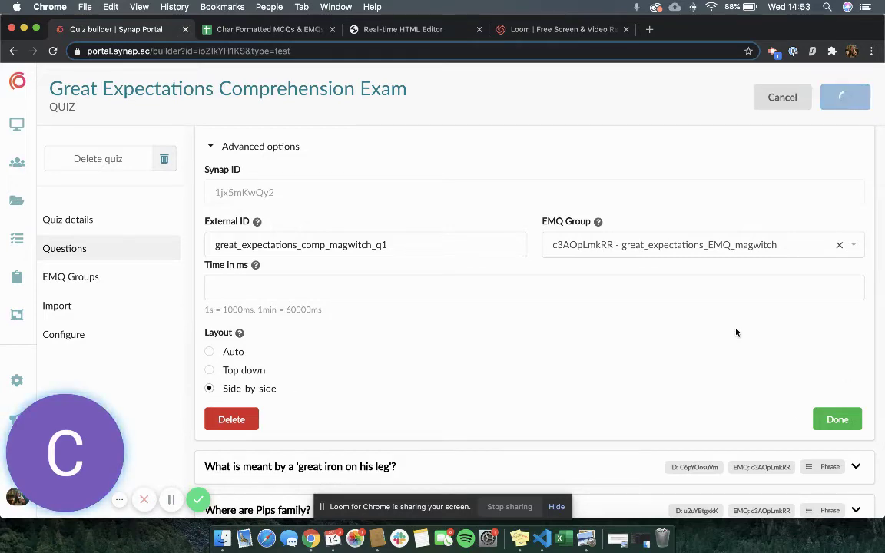
Set the layout of the 'great iron on his leg' question to Side-by-side, finish editing it and save the quiz.
{"action": "scroll", "coordinate": [316, 191], "scroll_direction": "up", "scroll_amount": 1}
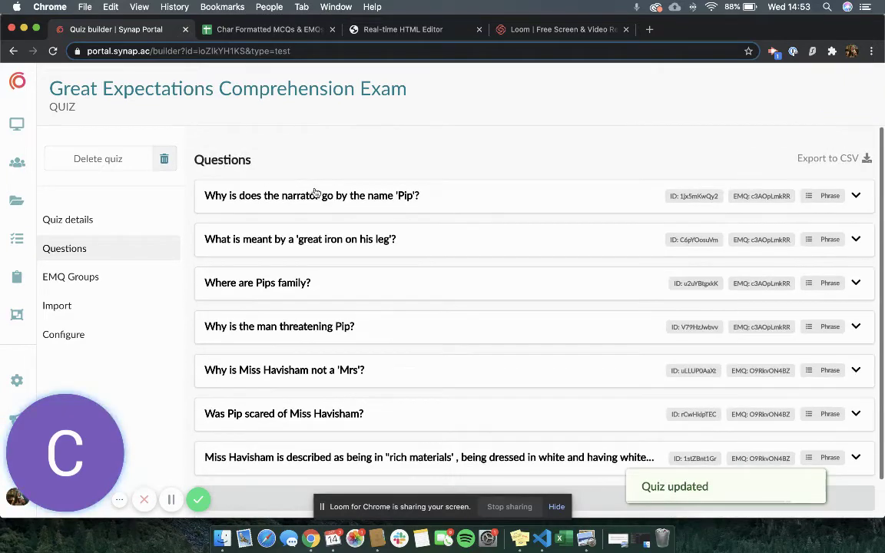
{"action": "left_click", "coordinate": [314, 253]}
{"action": "scroll", "coordinate": [321, 259], "scroll_direction": "down", "scroll_amount": 5}
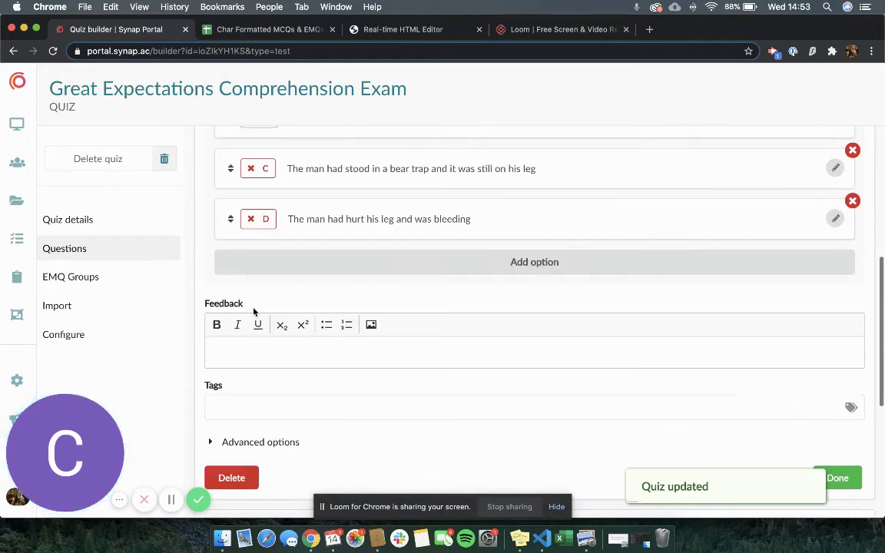
{"action": "left_click", "coordinate": [234, 441]}
{"action": "scroll", "coordinate": [238, 440], "scroll_direction": "down", "scroll_amount": 5}
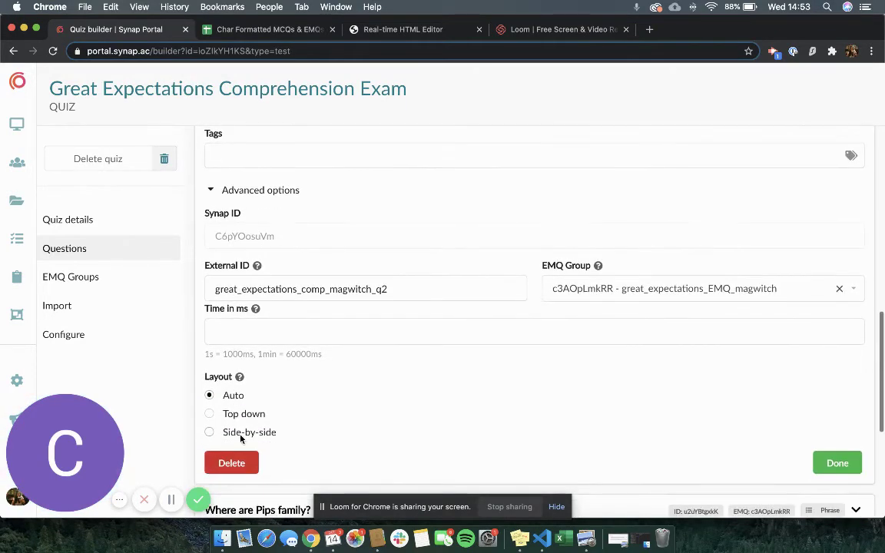
{"action": "left_click", "coordinate": [246, 432]}
{"action": "left_click", "coordinate": [831, 463]}
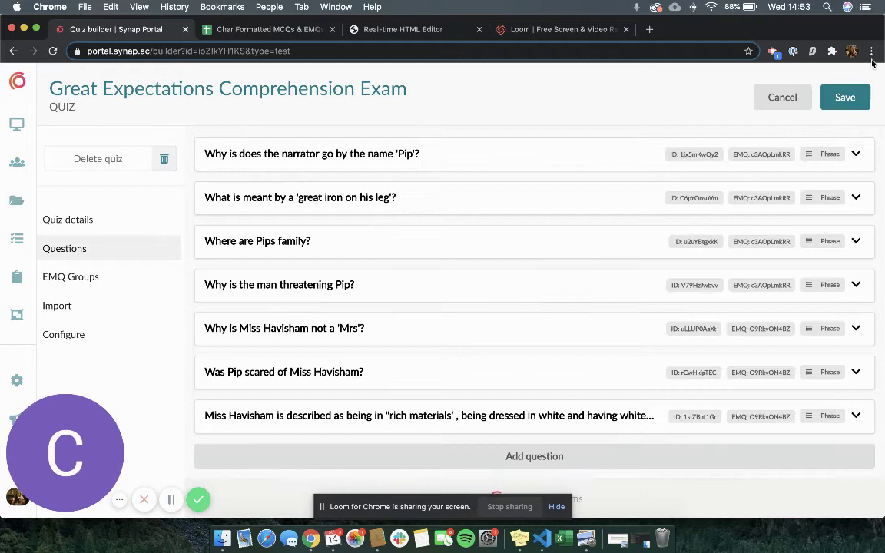
{"action": "left_click", "coordinate": [845, 97]}
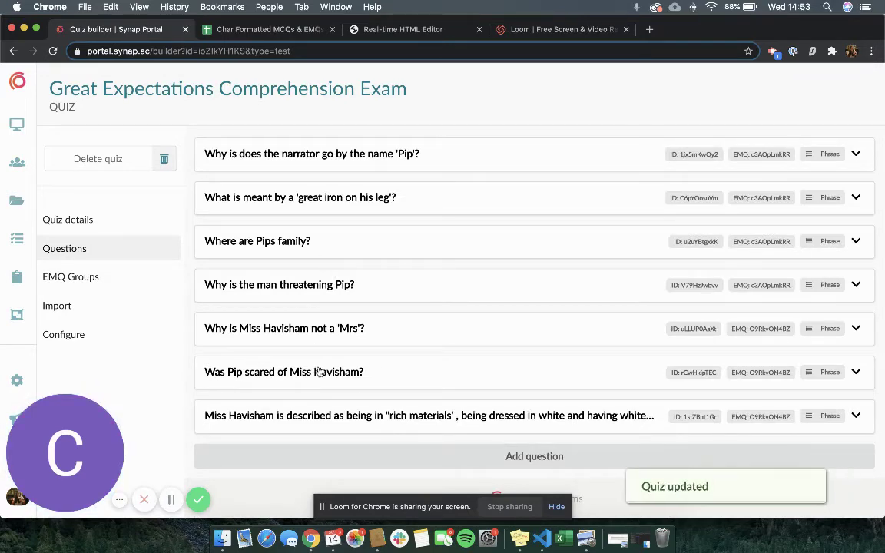
Set the layout of the 'Was Pip scared of Miss Havisham?' question to Side-by-side, finish editing it and save the quiz.
{"action": "left_click", "coordinate": [319, 372]}
{"action": "scroll", "coordinate": [211, 290], "scroll_direction": "down", "scroll_amount": 9}
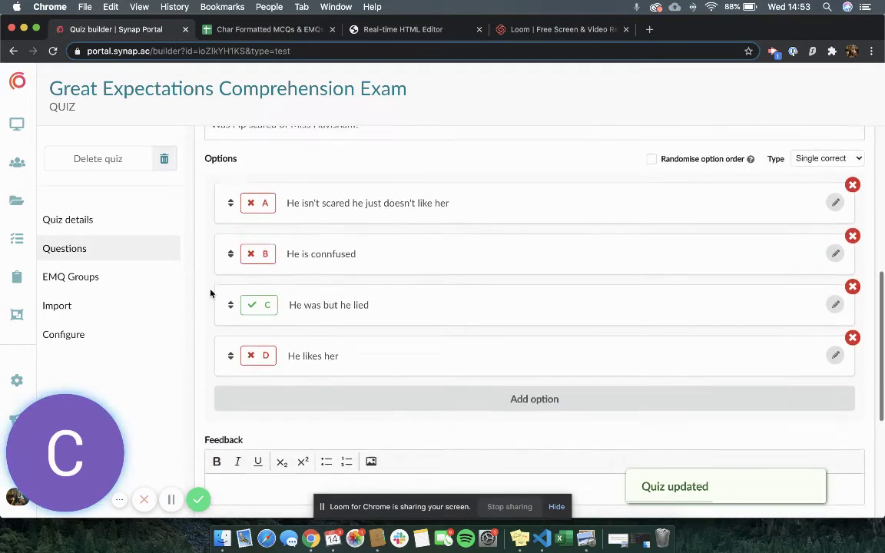
{"action": "scroll", "coordinate": [223, 338], "scroll_direction": "down", "scroll_amount": 1}
{"action": "left_click", "coordinate": [225, 331]}
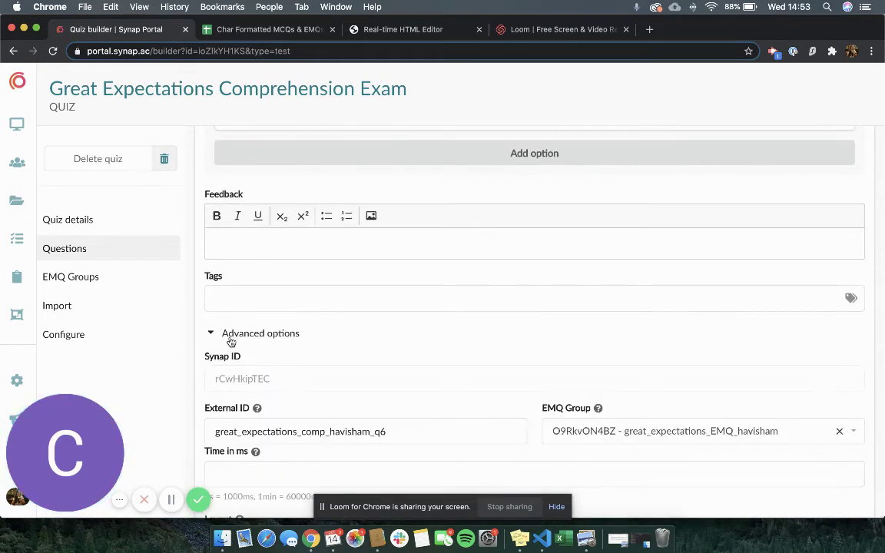
{"action": "scroll", "coordinate": [223, 369], "scroll_direction": "down", "scroll_amount": 5}
{"action": "left_click", "coordinate": [222, 396]}
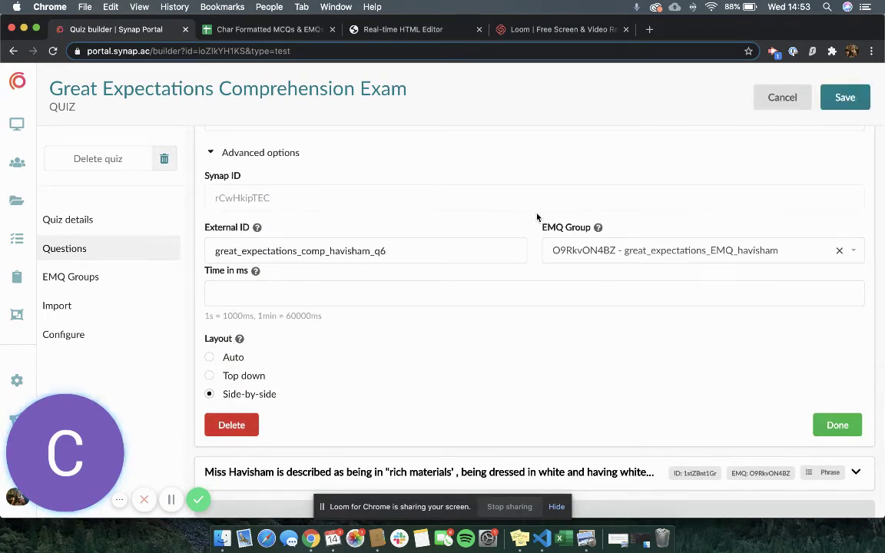
{"action": "left_click", "coordinate": [837, 424]}
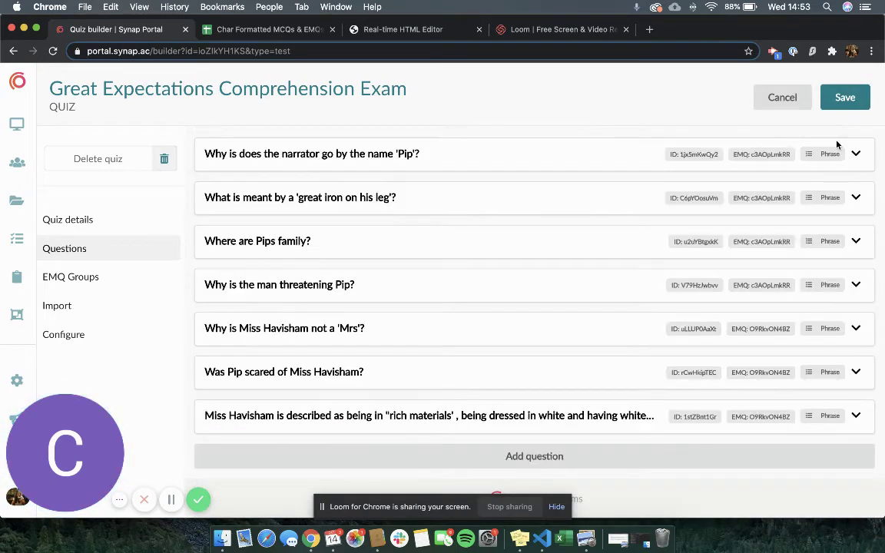
Reopen the 'Was Pip scared of Miss Havisham?' question, check the layout in its advanced options and close it.
{"action": "left_click", "coordinate": [420, 381]}
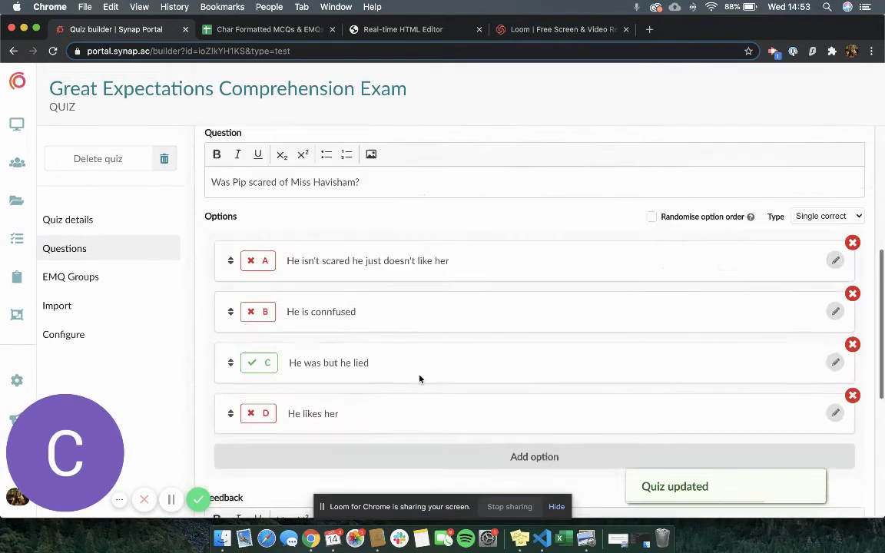
{"action": "scroll", "coordinate": [299, 422], "scroll_direction": "down", "scroll_amount": 5}
{"action": "left_click", "coordinate": [281, 355]}
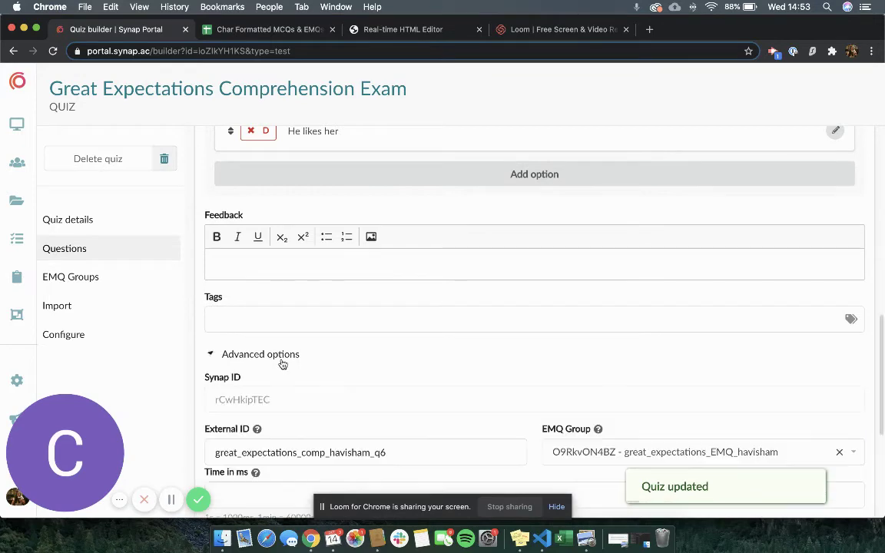
{"action": "scroll", "coordinate": [282, 364], "scroll_direction": "down", "scroll_amount": 5}
{"action": "left_click", "coordinate": [839, 369]}
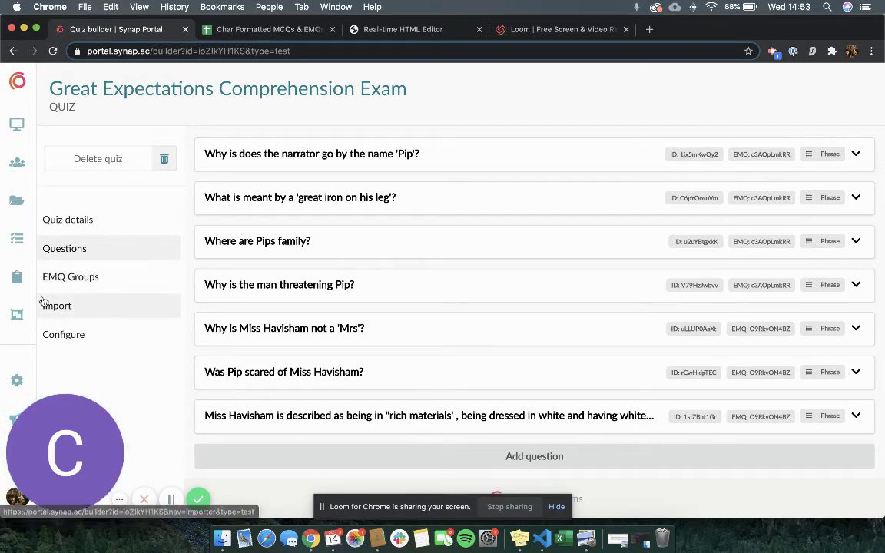
Leave the quiz builder and open the Great Expectations Comprehension Exam item of the Great Expectations collection for editing.
{"action": "left_click", "coordinate": [72, 222]}
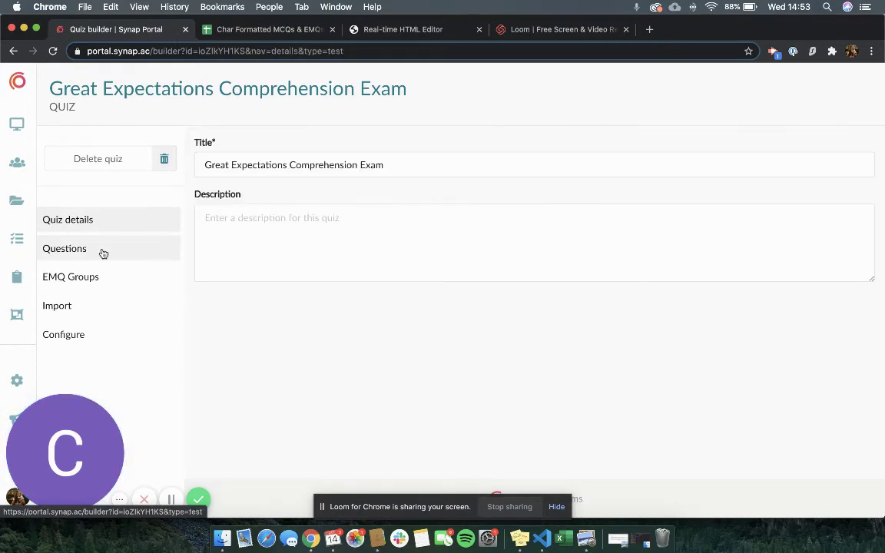
{"action": "left_click", "coordinate": [15, 316]}
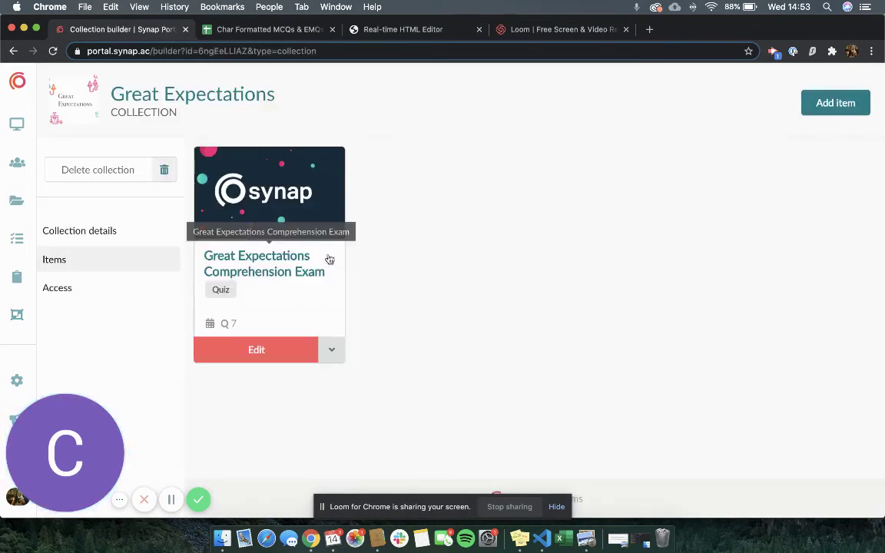
{"action": "left_click", "coordinate": [286, 351]}
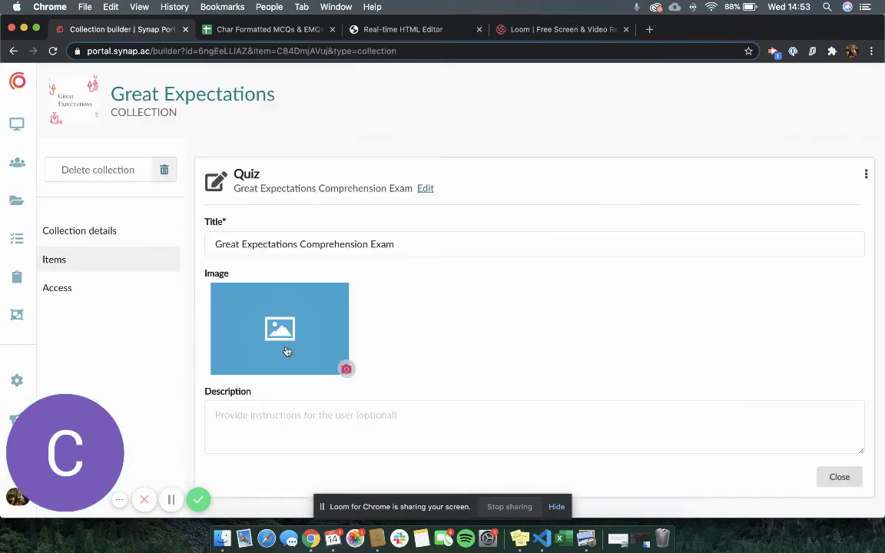
Upload the Great Expectations chandelier picture as the quiz item's image and save the item.
{"action": "left_click", "coordinate": [344, 371]}
{"action": "left_click", "coordinate": [459, 260]}
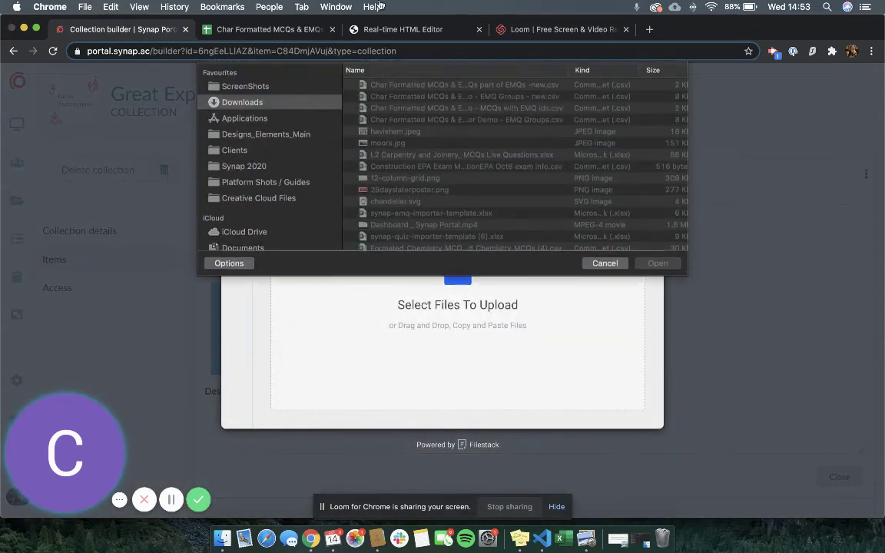
{"action": "left_click", "coordinate": [409, 75]}
{"action": "left_click", "coordinate": [409, 153]}
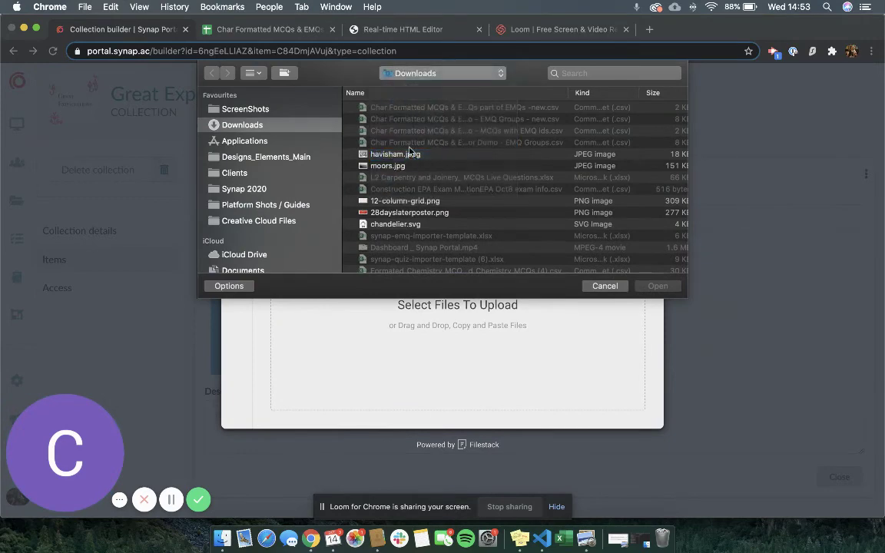
{"action": "double_click", "coordinate": [355, 97]}
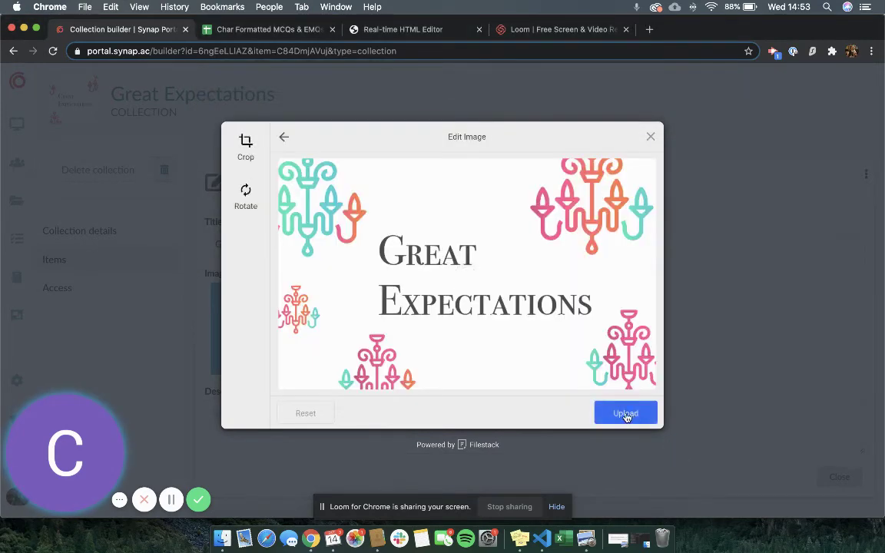
{"action": "left_click", "coordinate": [626, 414]}
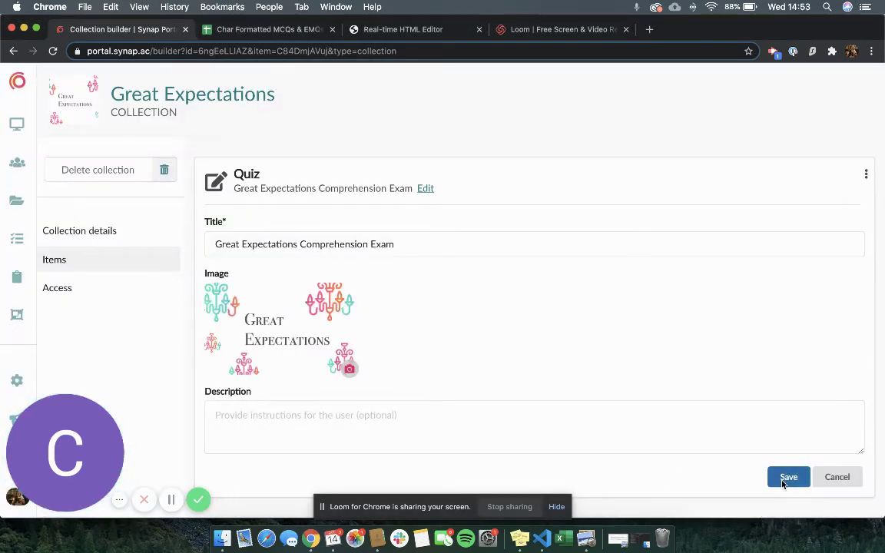
{"action": "left_click", "coordinate": [786, 478]}
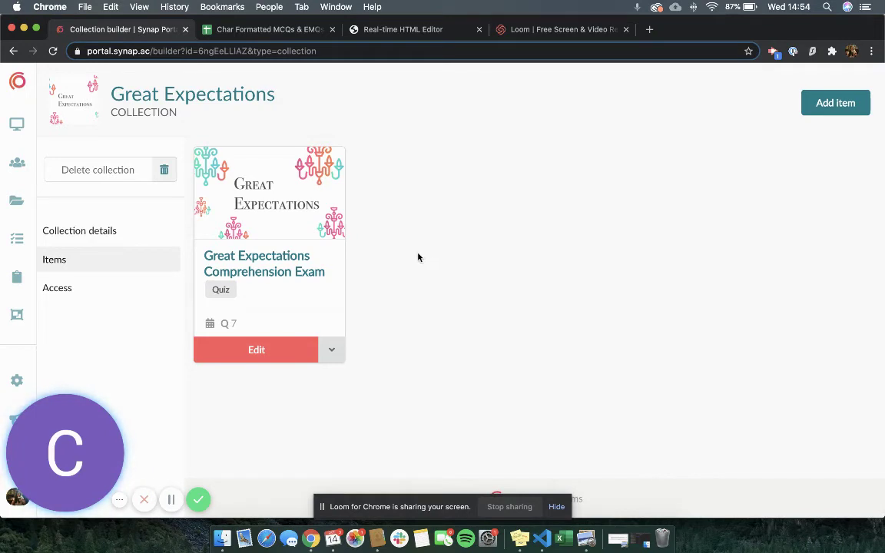
Give the Students user group access to the Great Expectations collection and confirm.
{"action": "left_click", "coordinate": [98, 301]}
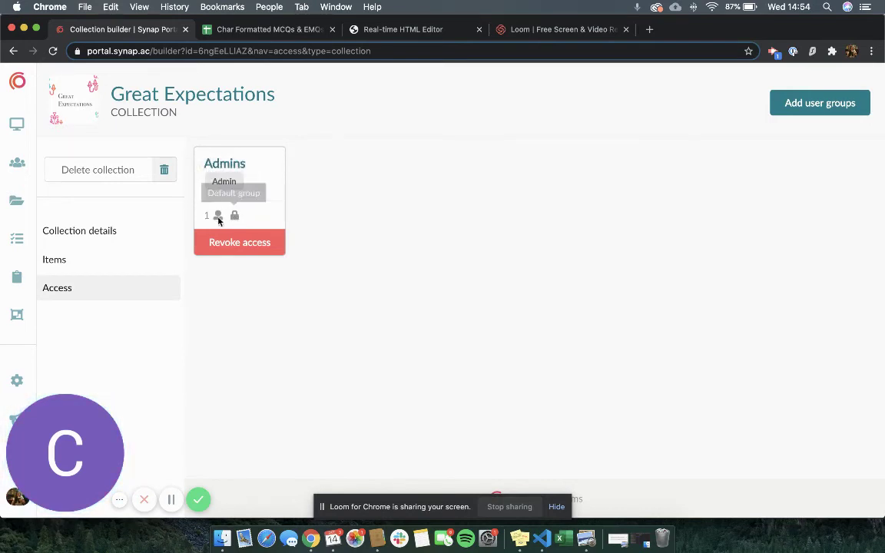
{"action": "left_click", "coordinate": [841, 102]}
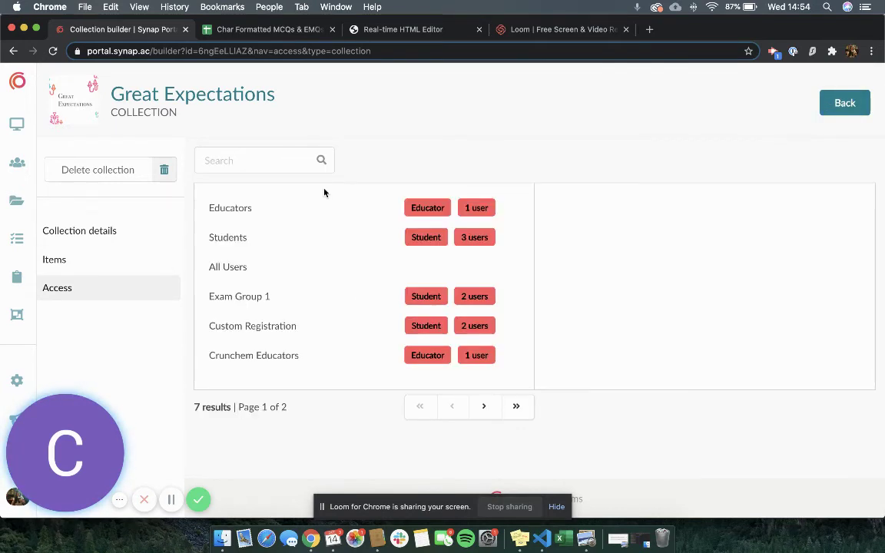
{"action": "left_click", "coordinate": [403, 237]}
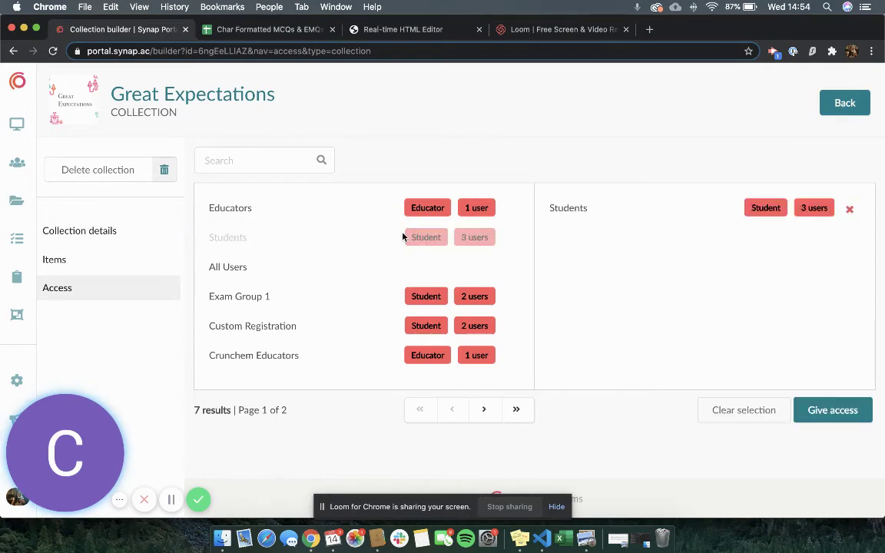
{"action": "left_click", "coordinate": [833, 414]}
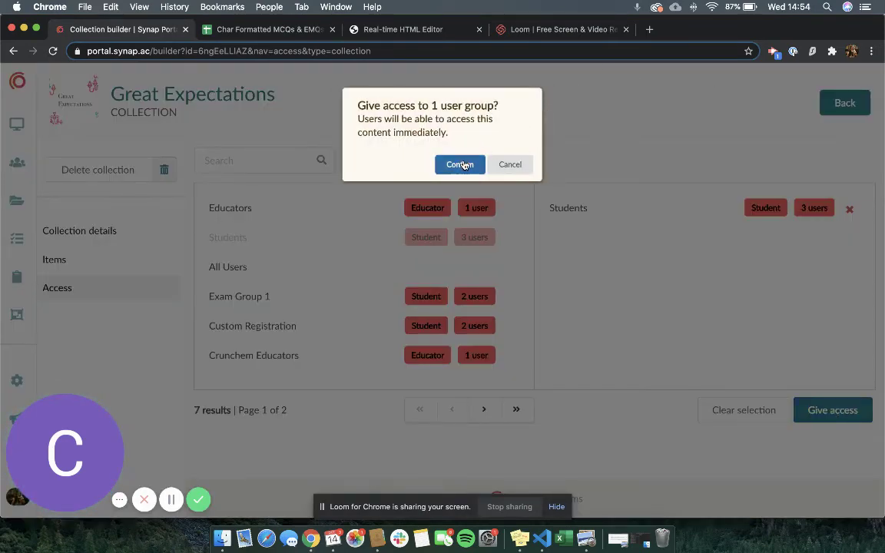
{"action": "left_click", "coordinate": [461, 165]}
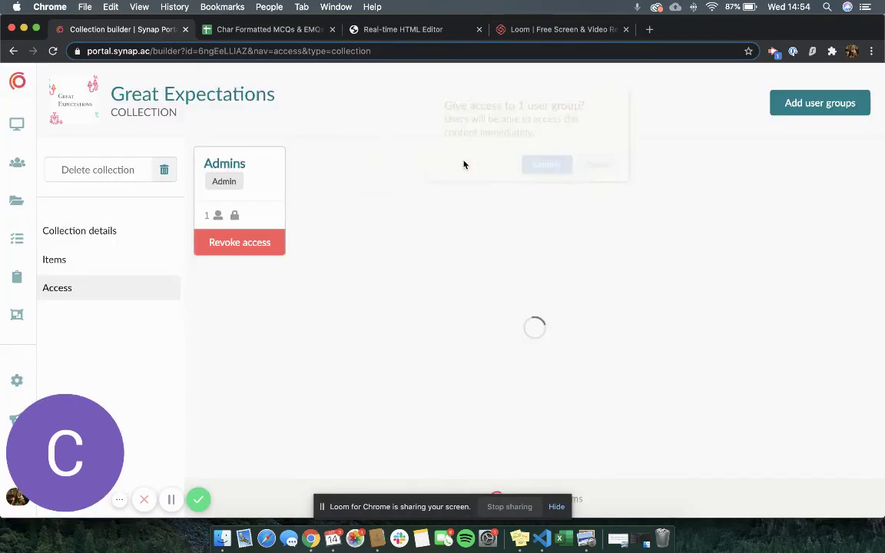
Review the Great Expectations collection's details and return to its items.
{"action": "left_click", "coordinate": [85, 258]}
{"action": "left_click", "coordinate": [102, 233]}
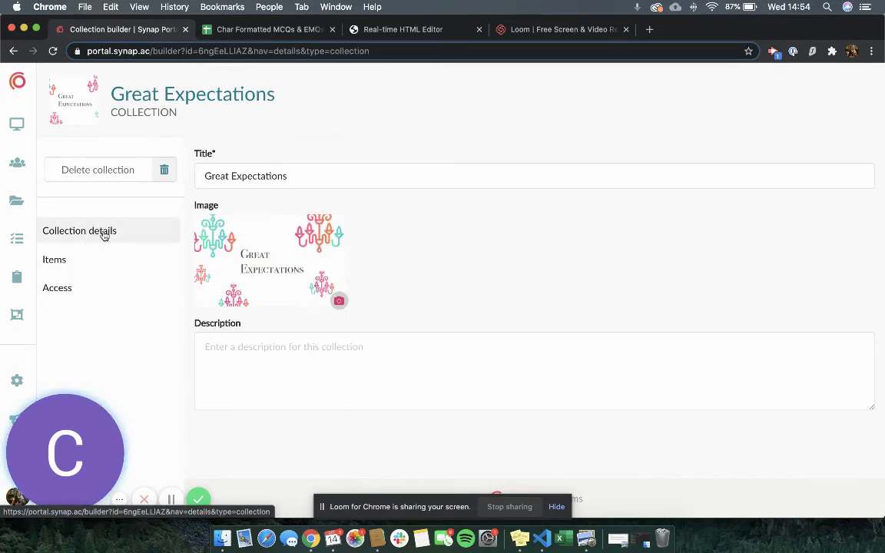
{"action": "left_click", "coordinate": [89, 261]}
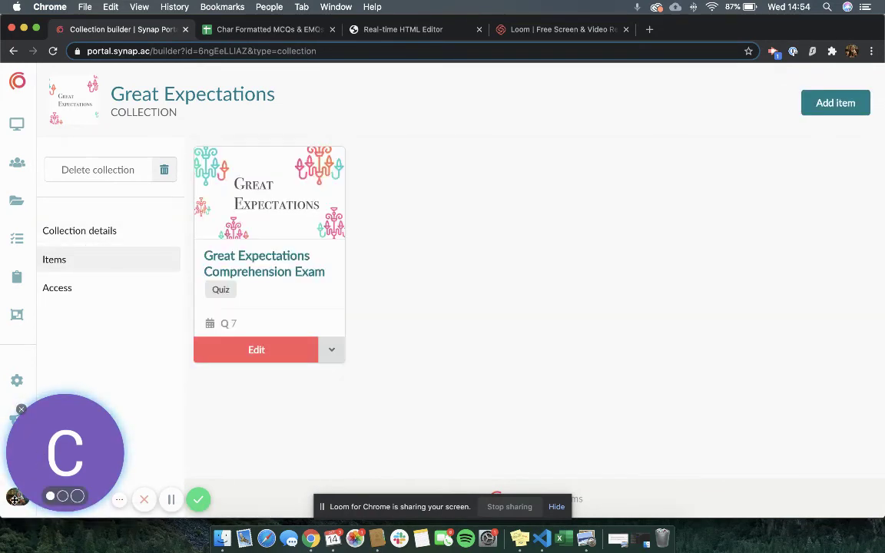
Switch to the student view of the portal and open the Great Expectations collection.
{"action": "left_click_drag", "start_coordinate": [14, 499], "coordinate": [643, 500]}
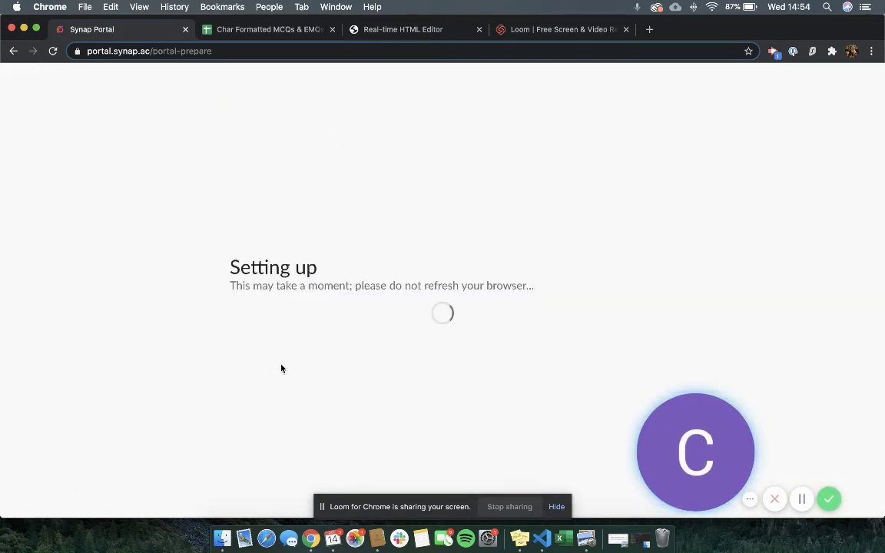
{"action": "left_click", "coordinate": [556, 506]}
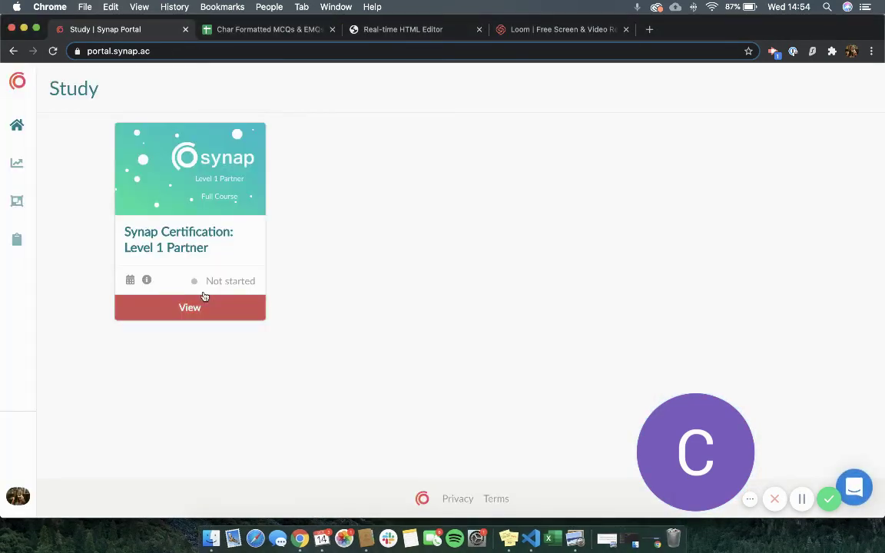
{"action": "left_click", "coordinate": [15, 202]}
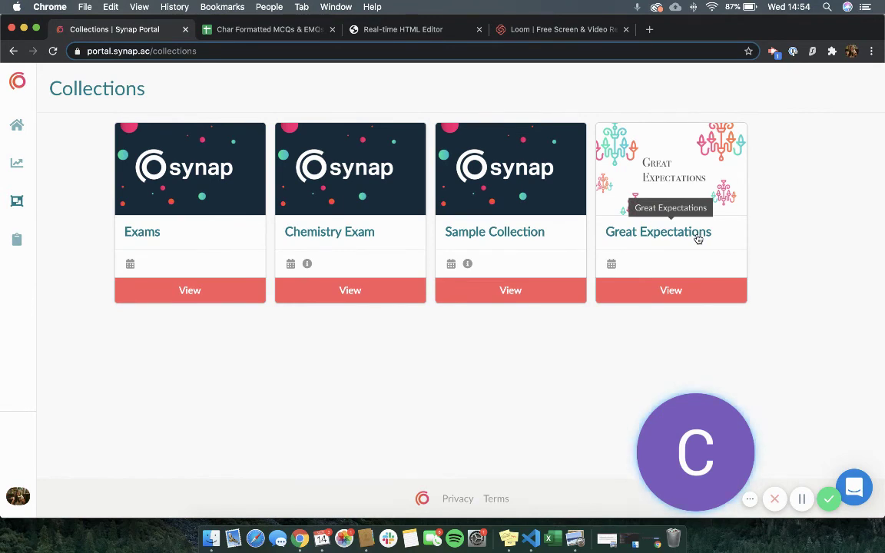
{"action": "left_click", "coordinate": [697, 239]}
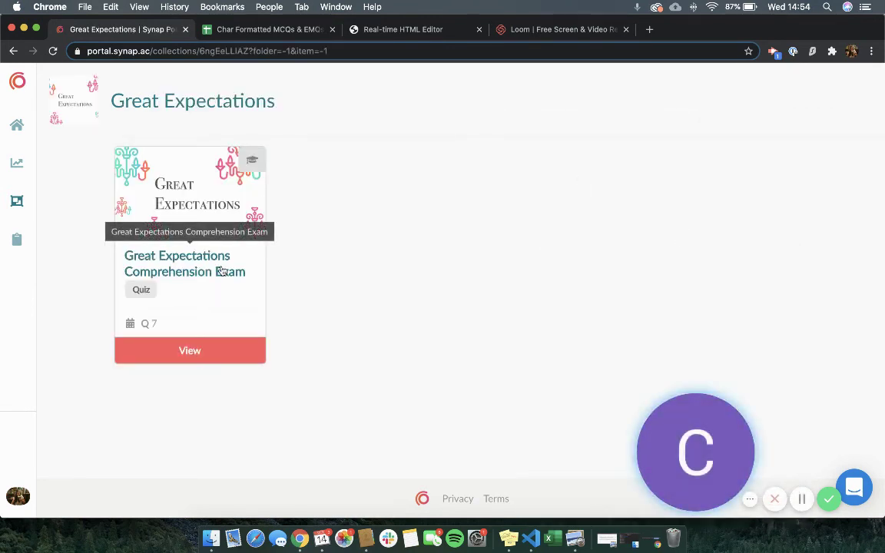
Open the Great Expectations Comprehension Exam and start the quiz in Exam mode.
{"action": "left_click", "coordinate": [222, 271]}
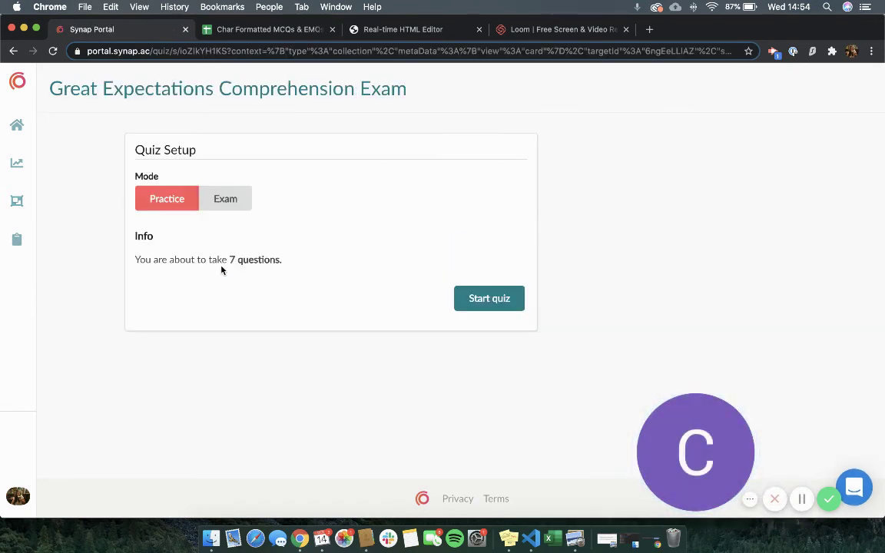
{"action": "left_click", "coordinate": [223, 199]}
{"action": "left_click", "coordinate": [484, 300]}
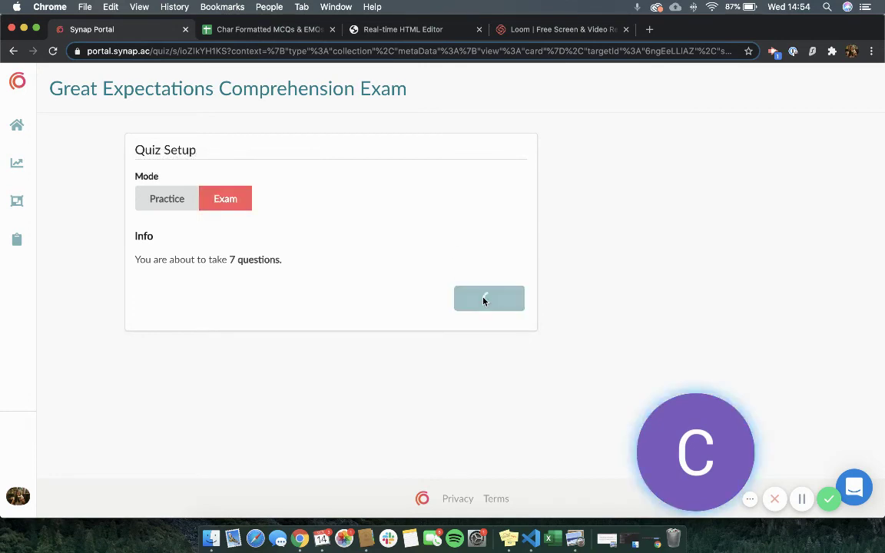
Examine how question 1 shows the passage beside its answer options, and move on to question 2.
{"action": "scroll", "coordinate": [308, 285], "scroll_direction": "down", "scroll_amount": 10}
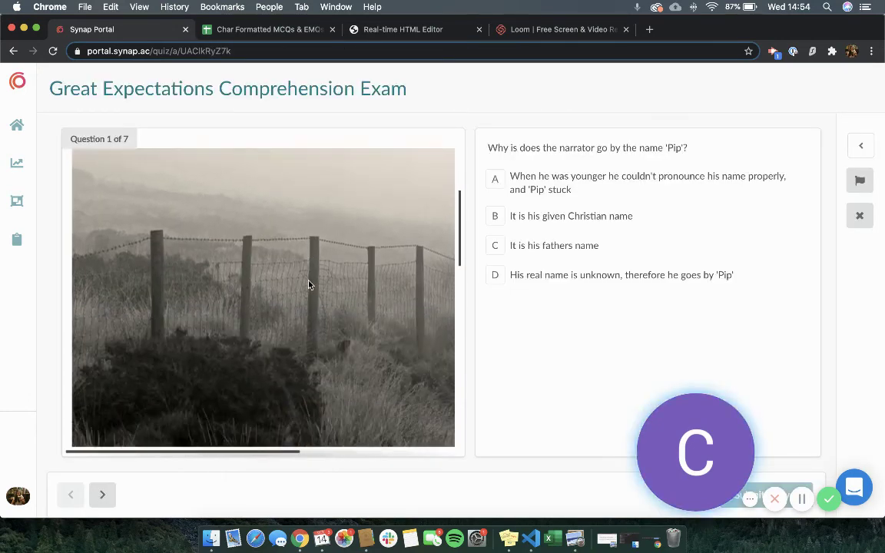
{"action": "scroll", "coordinate": [308, 285], "scroll_direction": "up", "scroll_amount": 5}
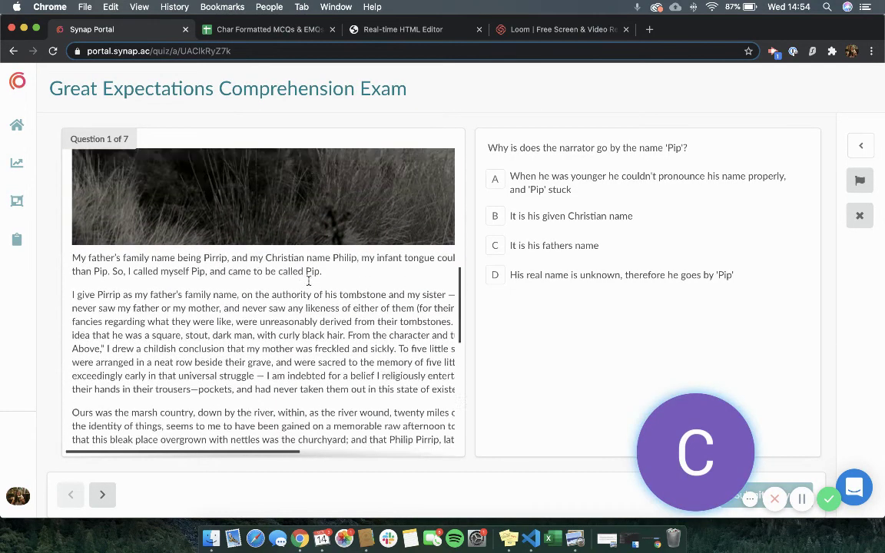
{"action": "scroll", "coordinate": [390, 366], "scroll_direction": "up", "scroll_amount": 8}
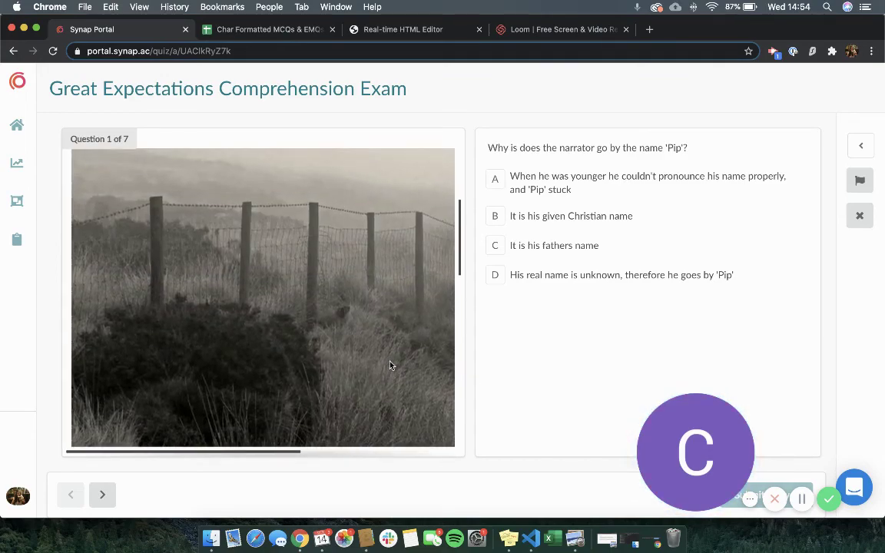
{"action": "scroll", "coordinate": [389, 366], "scroll_direction": "down", "scroll_amount": 2}
{"action": "scroll", "coordinate": [389, 366], "scroll_direction": "down", "scroll_amount": 10}
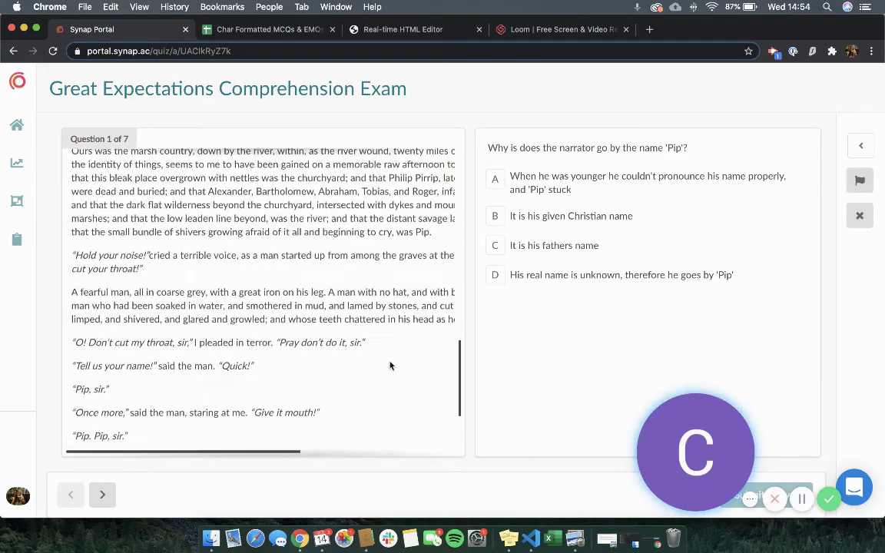
{"action": "scroll", "coordinate": [372, 253], "scroll_direction": "up", "scroll_amount": 12}
{"action": "scroll", "coordinate": [372, 253], "scroll_direction": "down", "scroll_amount": 12}
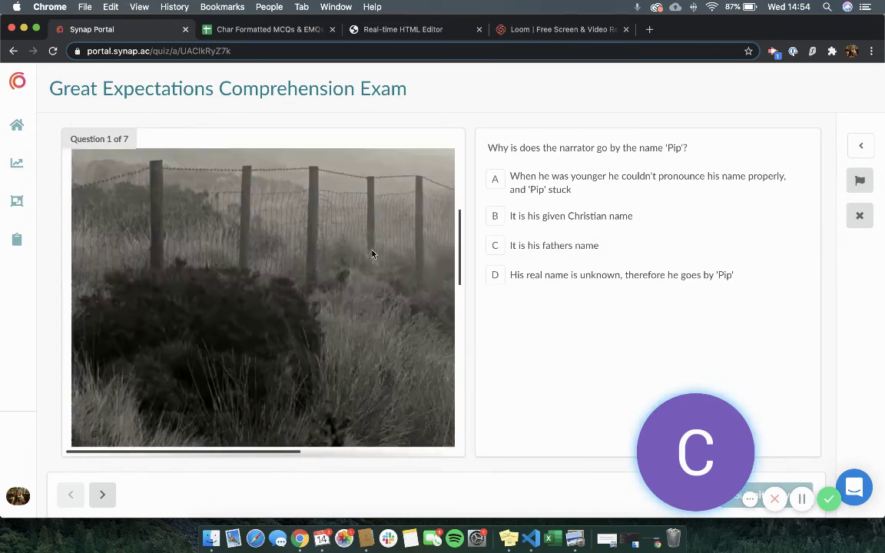
{"action": "left_click", "coordinate": [530, 261]}
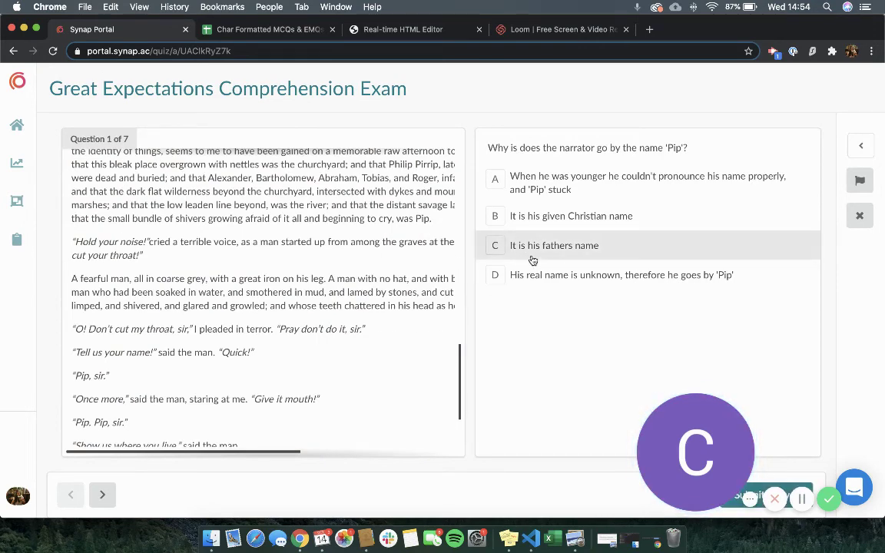
{"action": "key", "text": "Right"}
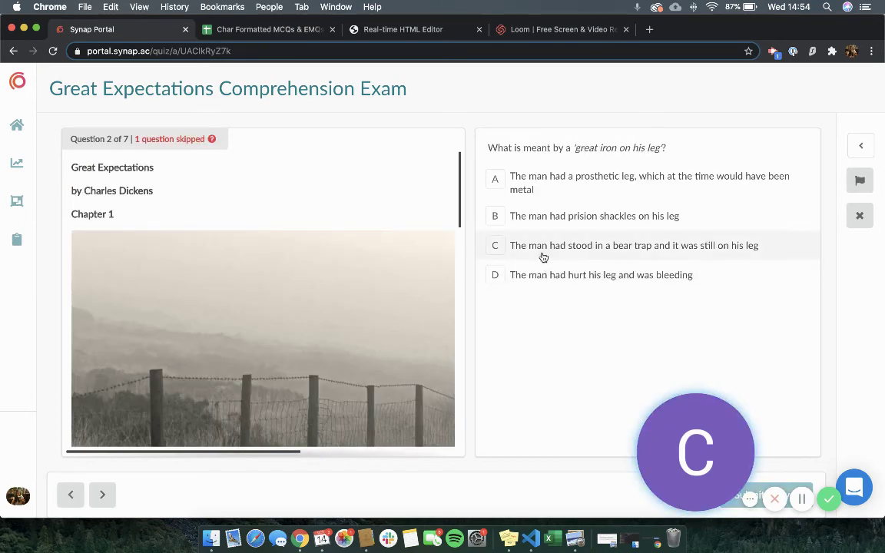
Compare the side-by-side layout of question 2 with the stacked layout of question 3.
{"action": "scroll", "coordinate": [240, 330], "scroll_direction": "down", "scroll_amount": 4}
{"action": "scroll", "coordinate": [231, 327], "scroll_direction": "down", "scroll_amount": 10}
{"action": "key", "text": "Right"}
{"action": "key", "text": "Right"}
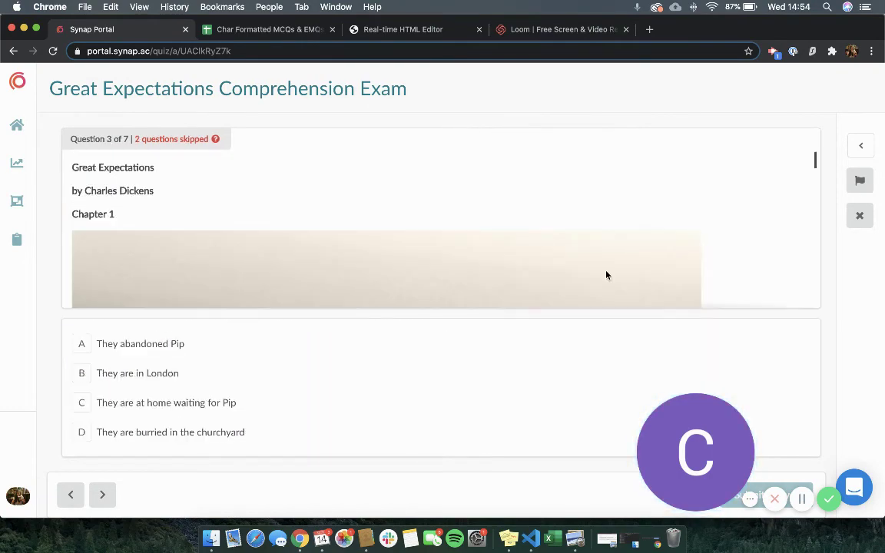
{"action": "key", "text": "Left"}
{"action": "key", "text": "Left"}
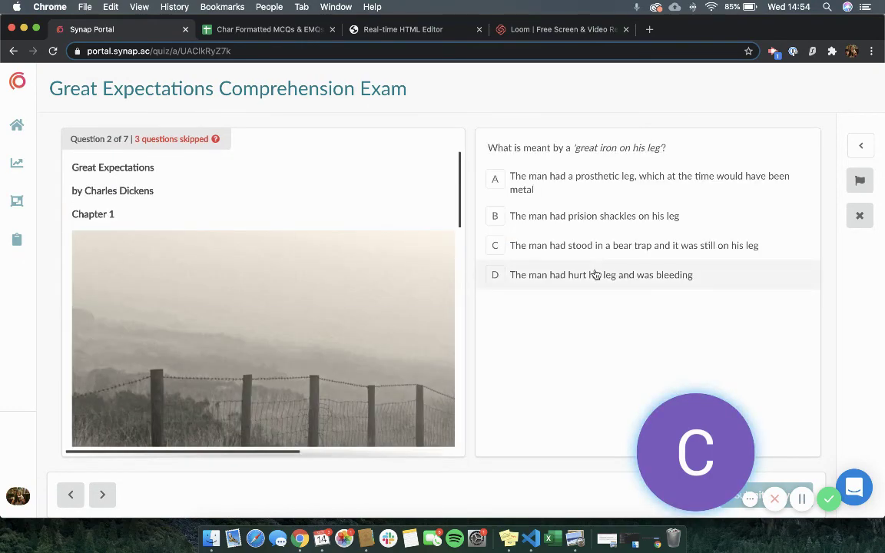
{"action": "key", "text": "Right"}
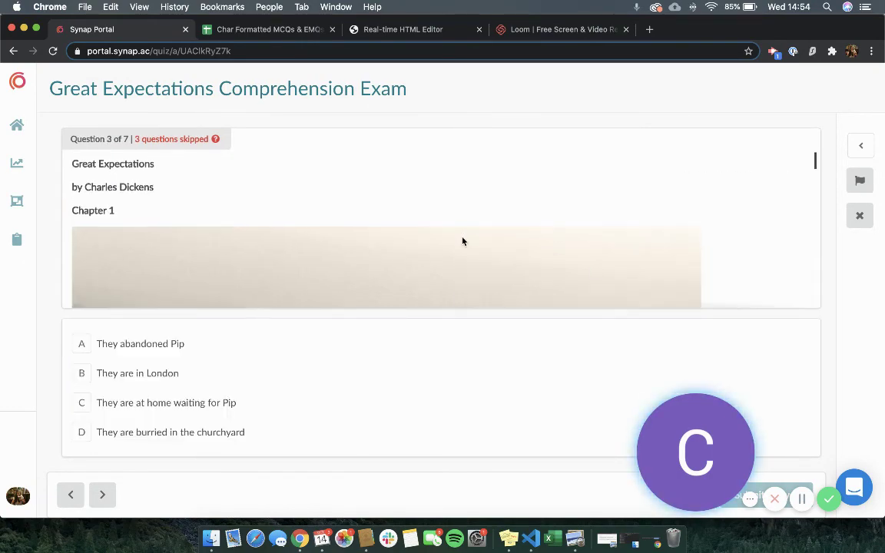
Examine question 3's passage through to its question text, and move on past question 4 to the Chapter 8 questions.
{"action": "scroll", "coordinate": [462, 241], "scroll_direction": "down", "scroll_amount": 10}
{"action": "scroll", "coordinate": [463, 241], "scroll_direction": "down", "scroll_amount": 3}
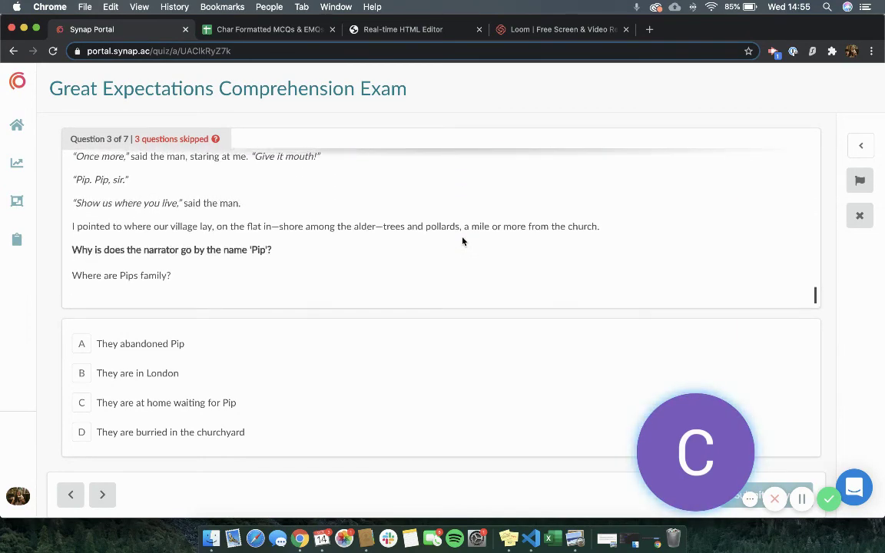
{"action": "left_click", "coordinate": [366, 393]}
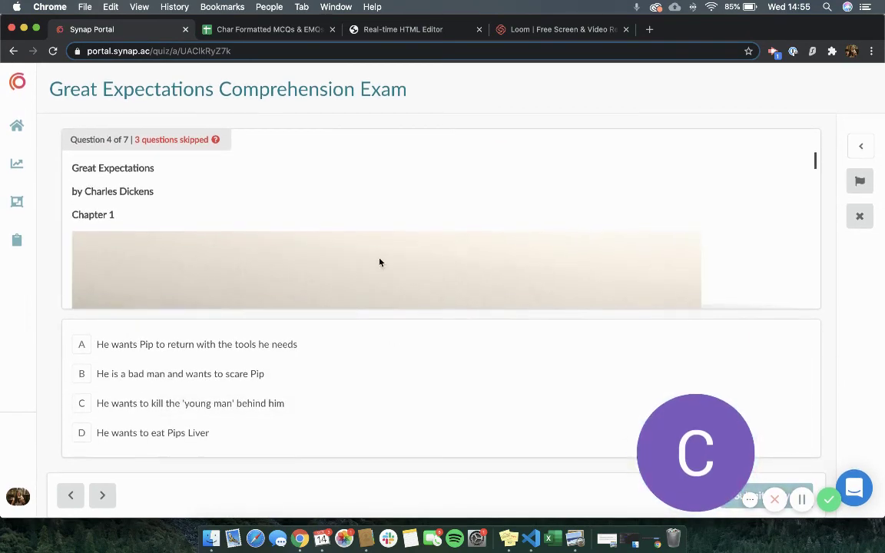
{"action": "key", "text": "Right"}
{"action": "key", "text": "Right"}
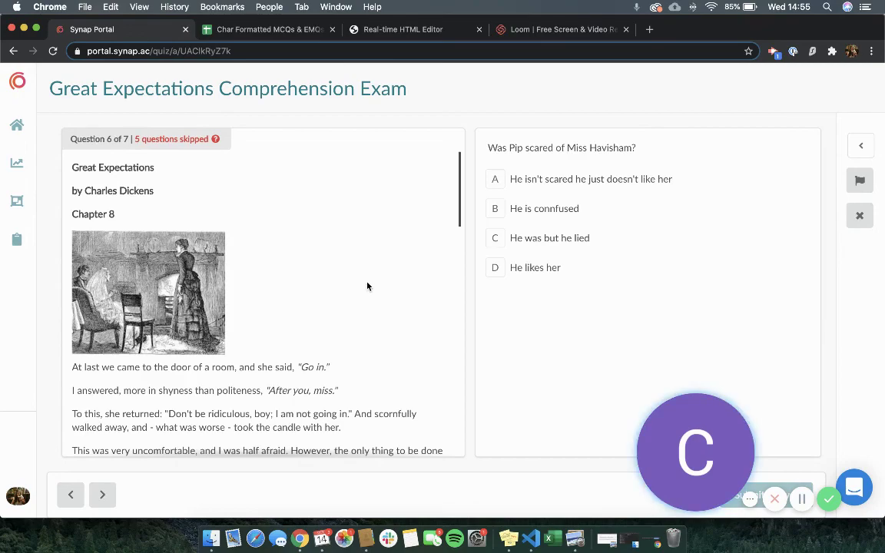
Examine how the Chapter 8 passage is presented in questions 5 and 6, and move on to question 7.
{"action": "key", "text": "Left"}
{"action": "scroll", "coordinate": [367, 285], "scroll_direction": "down", "scroll_amount": 5}
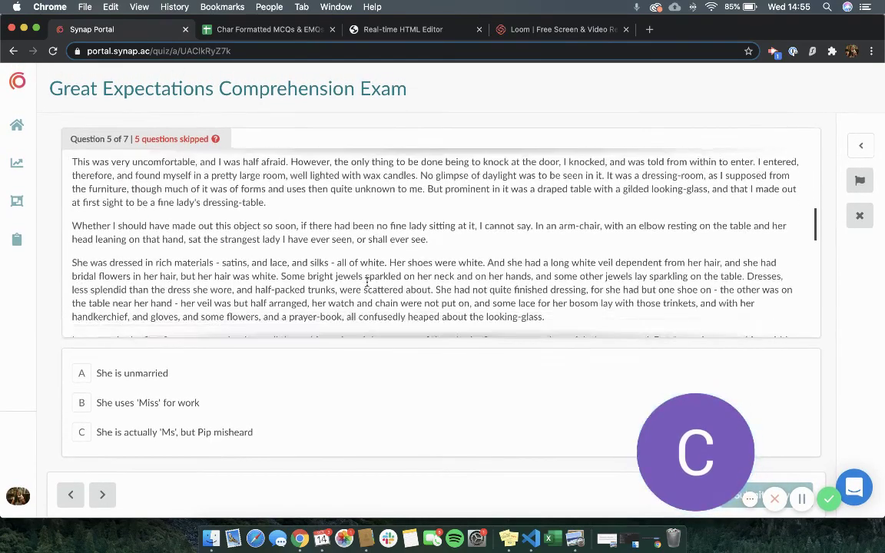
{"action": "scroll", "coordinate": [367, 284], "scroll_direction": "down", "scroll_amount": 3}
{"action": "scroll", "coordinate": [367, 285], "scroll_direction": "up", "scroll_amount": 10}
{"action": "scroll", "coordinate": [367, 285], "scroll_direction": "down", "scroll_amount": 3}
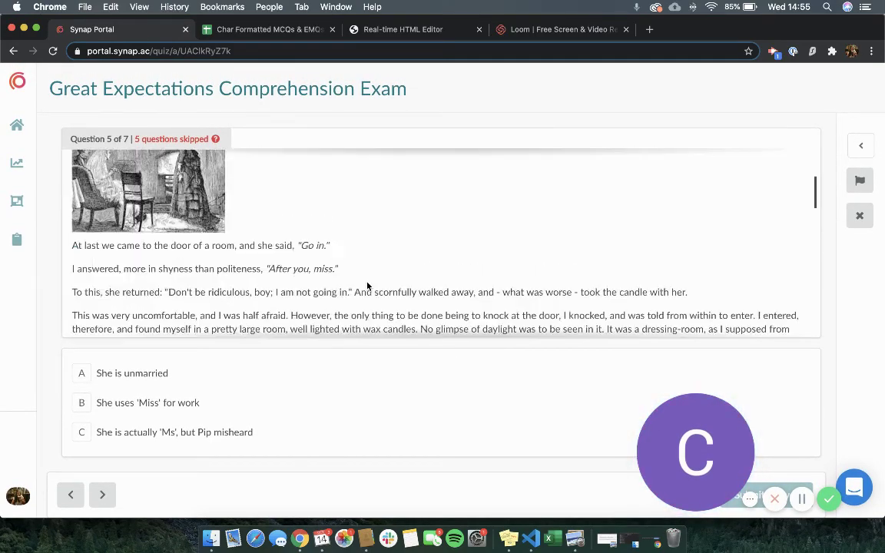
{"action": "scroll", "coordinate": [367, 286], "scroll_direction": "down", "scroll_amount": 8}
{"action": "key", "text": "Right"}
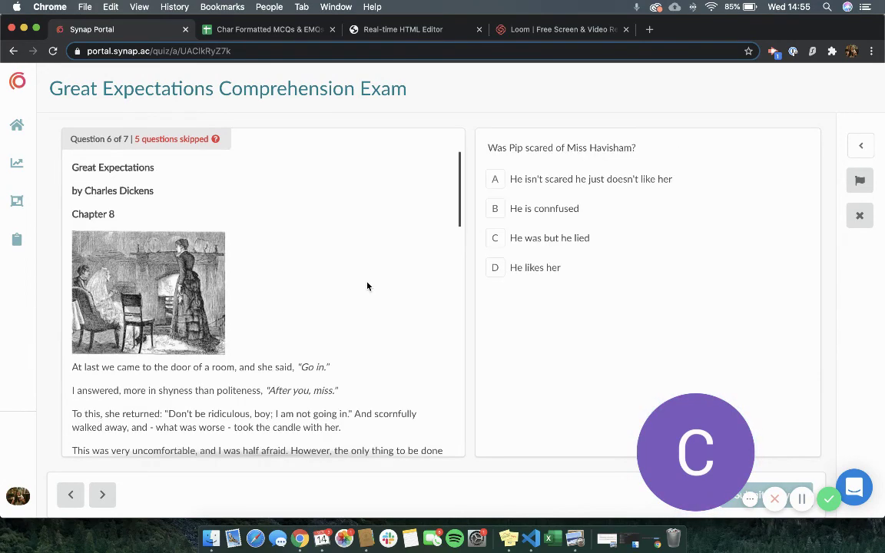
{"action": "scroll", "coordinate": [367, 286], "scroll_direction": "down", "scroll_amount": 8}
{"action": "key", "text": "Right"}
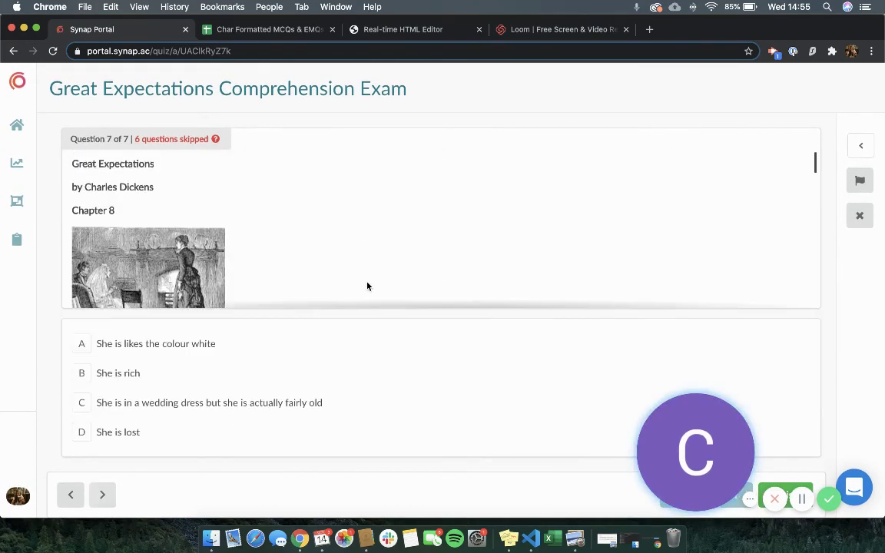
Finish the exam from question 7 and submit it despite the skipped questions.
{"action": "scroll", "coordinate": [368, 286], "scroll_direction": "down", "scroll_amount": 1}
{"action": "left_click_drag", "start_coordinate": [683, 430], "coordinate": [340, 432]}
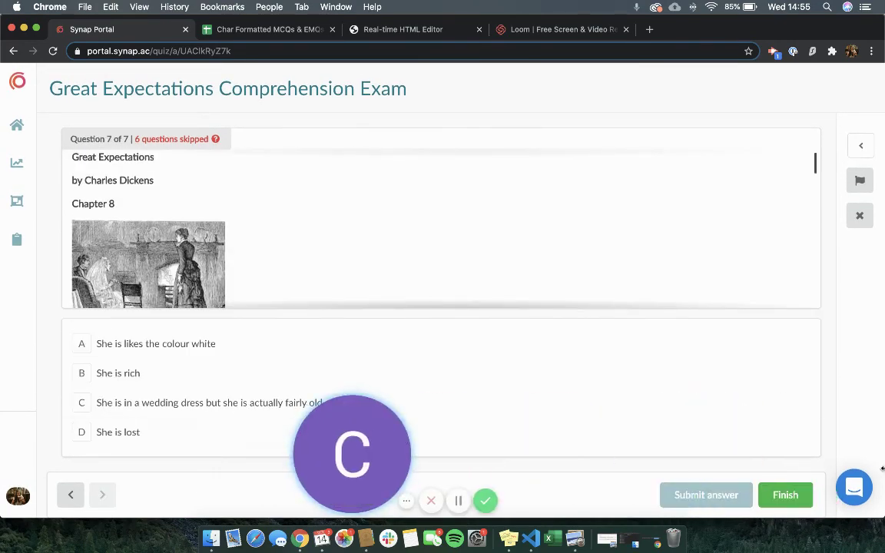
{"action": "left_click", "coordinate": [779, 496]}
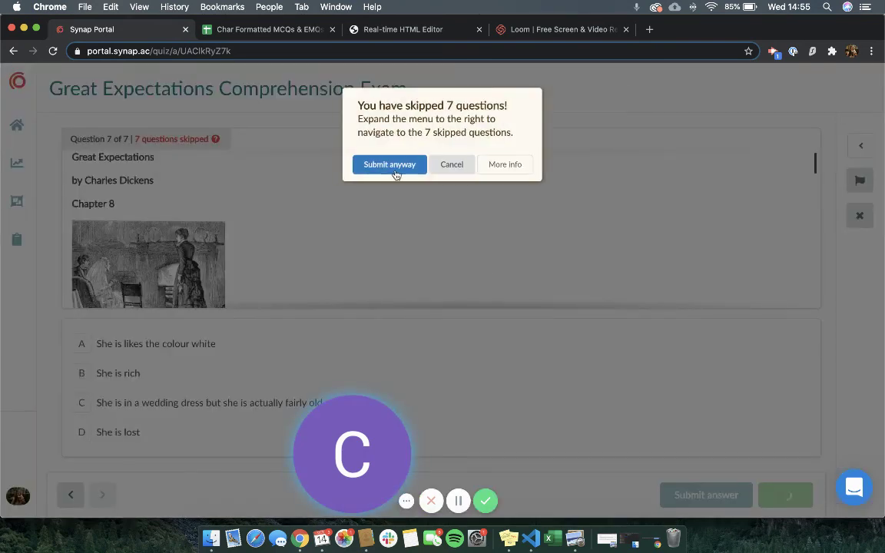
{"action": "left_click", "coordinate": [391, 165]}
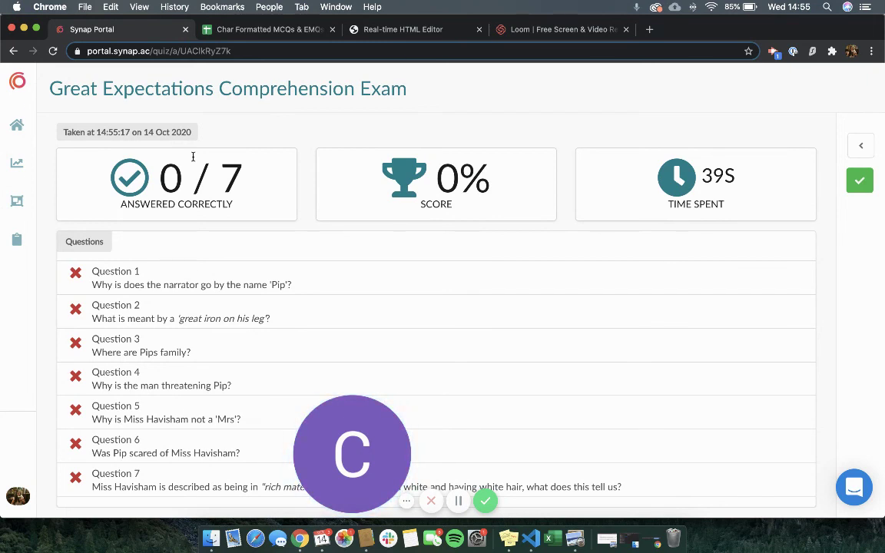
Switch to the Char Formatted MCQs & EMQs for Demo spreadsheet, clear the EMQ Synap ID in row 5, and undo the deletion.
{"action": "left_click", "coordinate": [251, 29]}
{"action": "scroll", "coordinate": [346, 263], "scroll_direction": "right", "scroll_amount": 10}
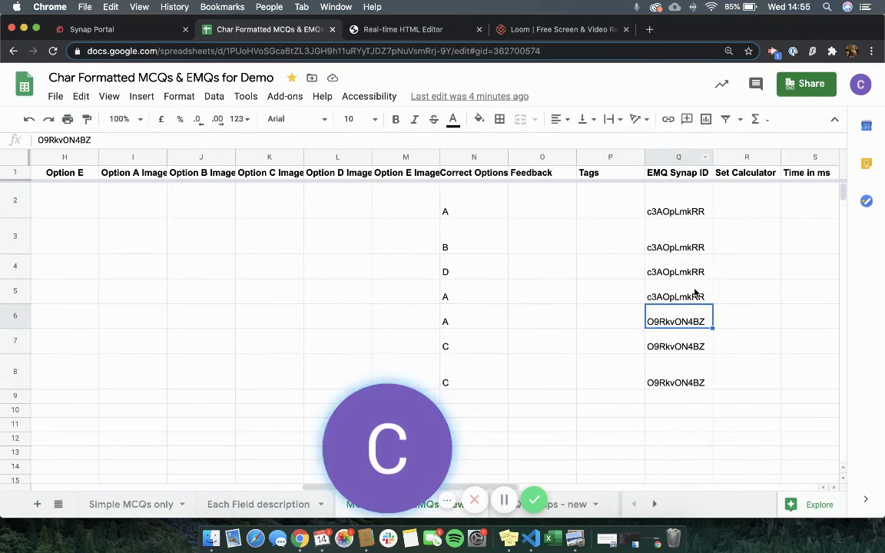
{"action": "left_click", "coordinate": [694, 293]}
{"action": "key", "text": "Delete"}
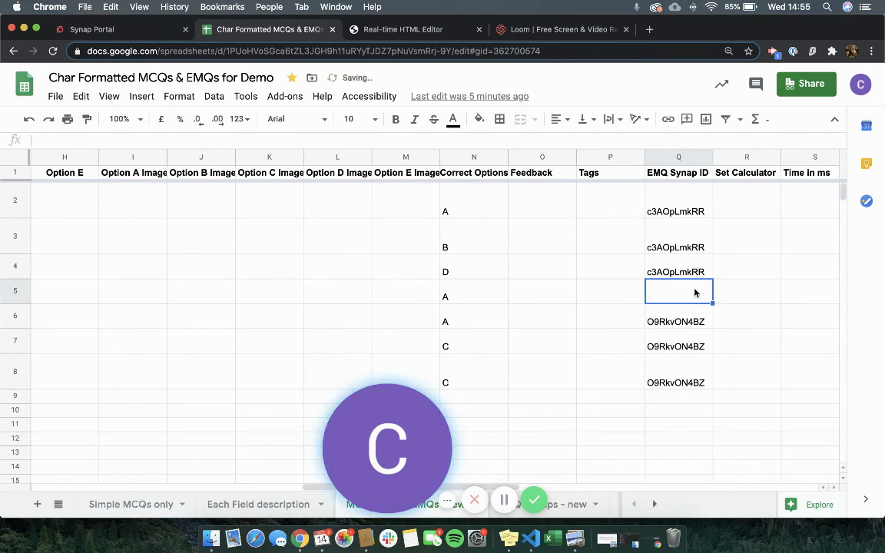
{"action": "key", "text": "super+z"}
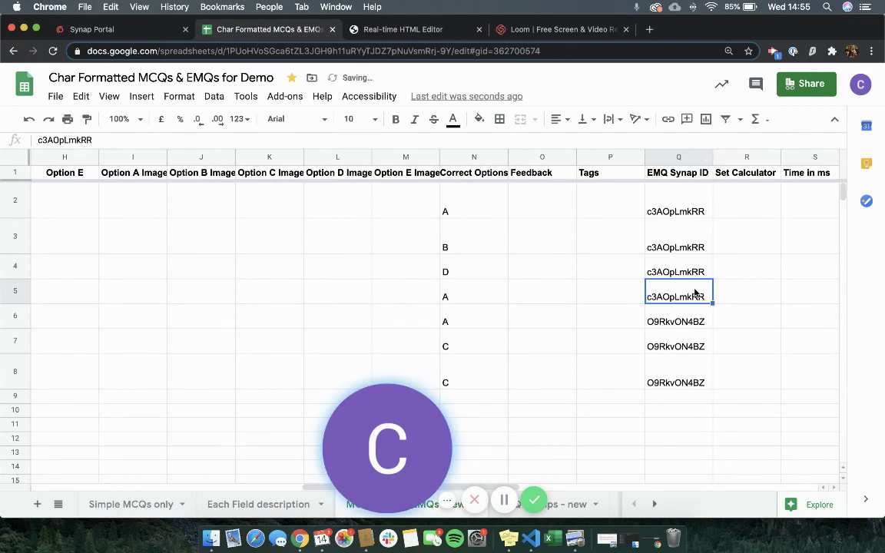